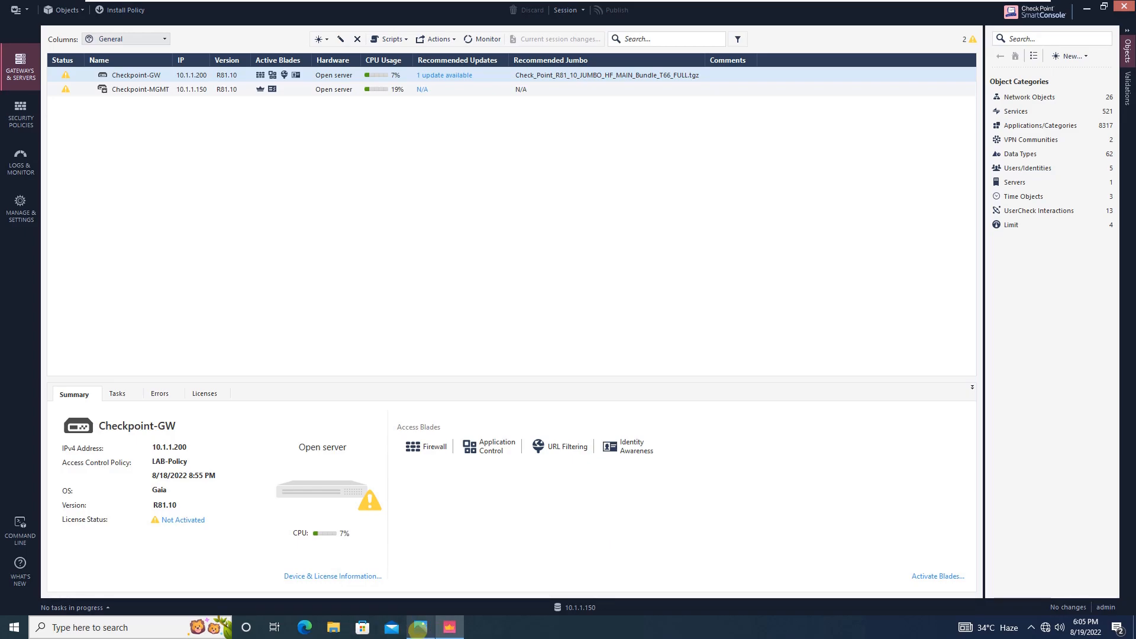
- Examine the lab network diagram and the existing LDAP group and access role objects under Users/Identities
left_click(419, 627)
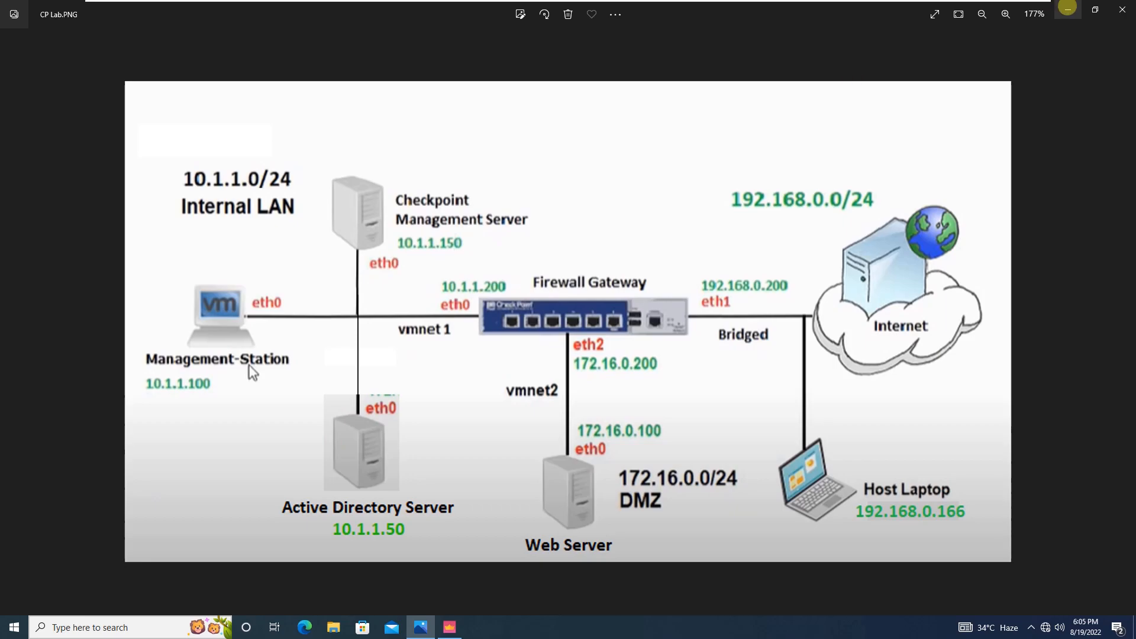
left_click(1068, 8)
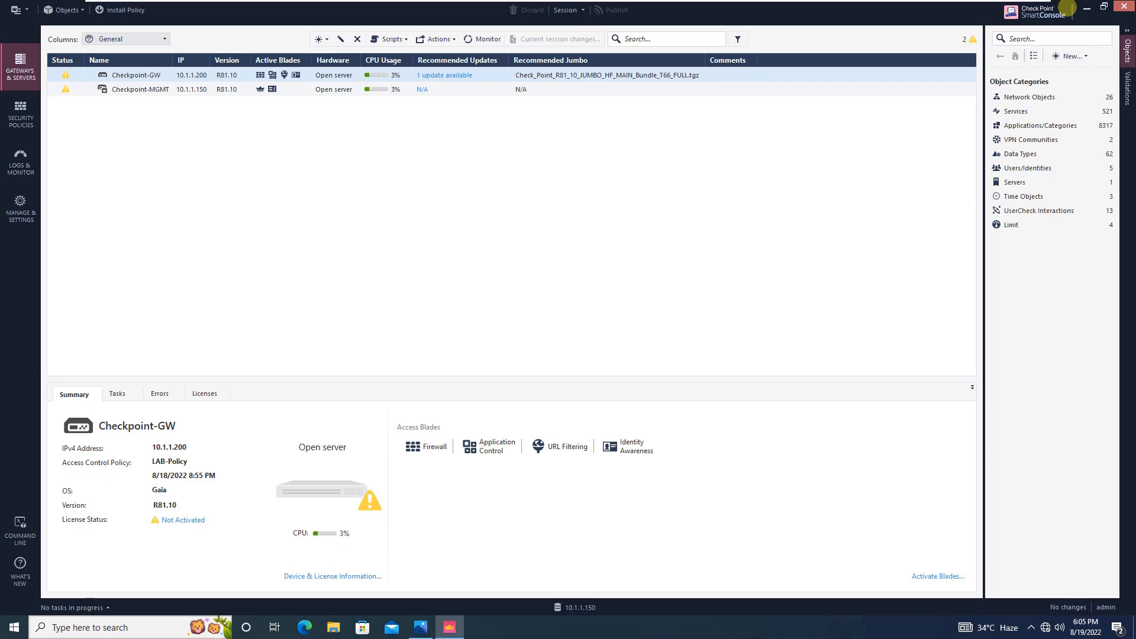
left_click(1033, 168)
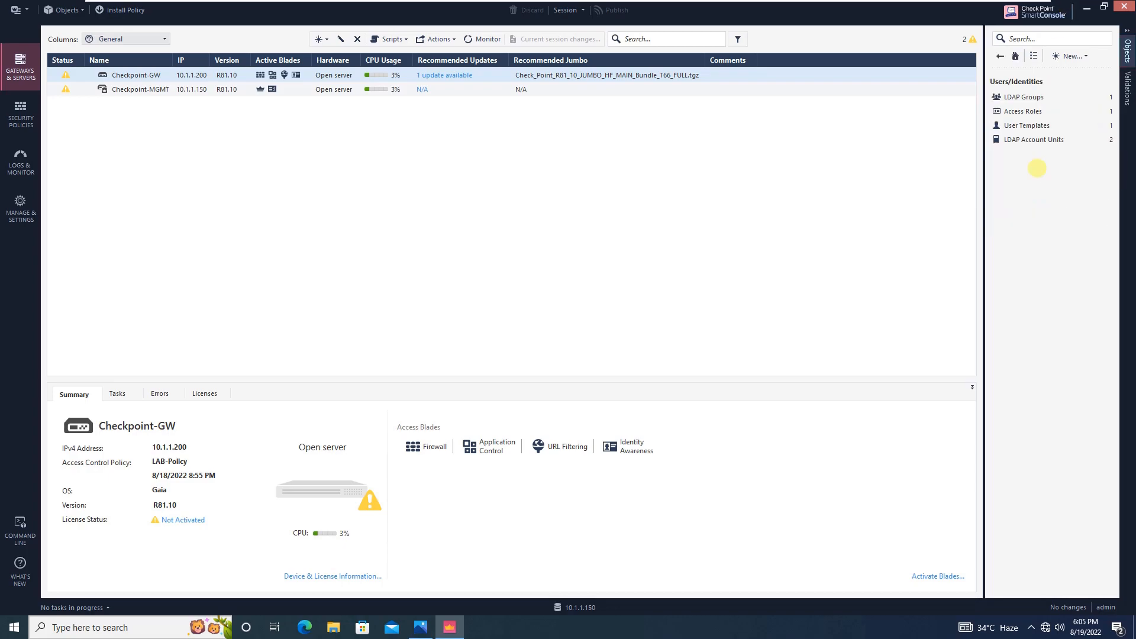
left_click(1035, 97)
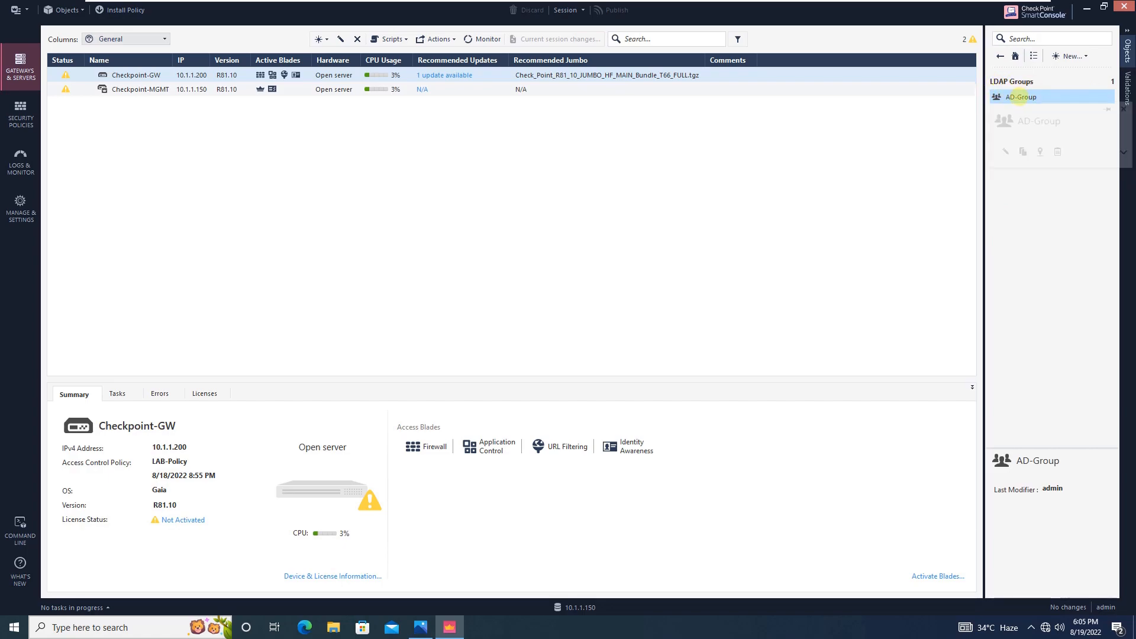
left_click(999, 55)
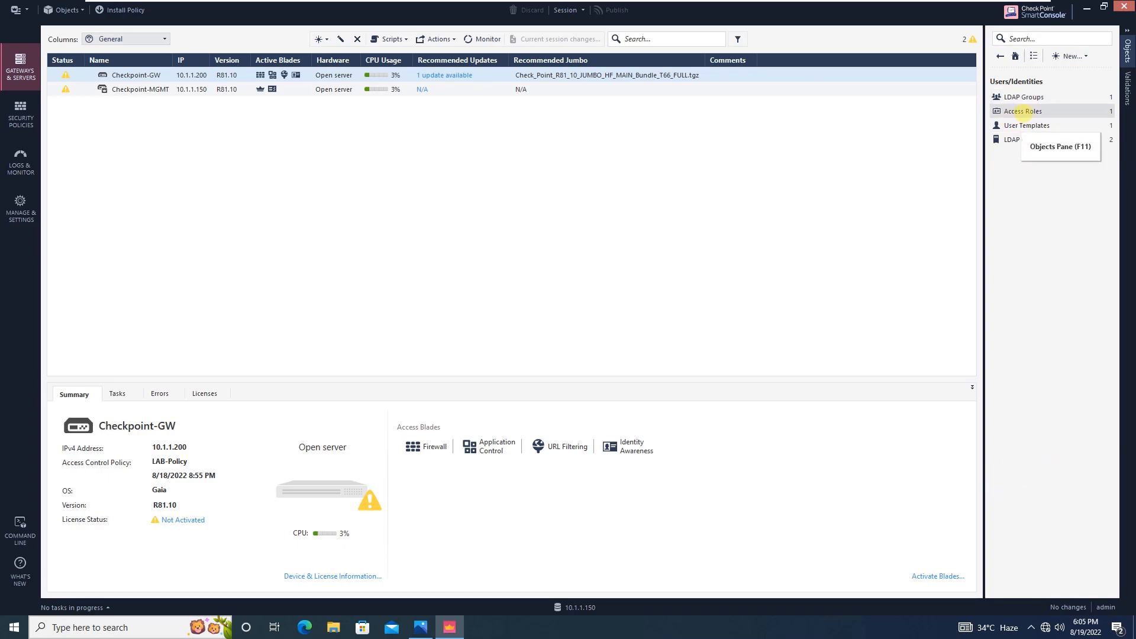
double_click(1022, 112)
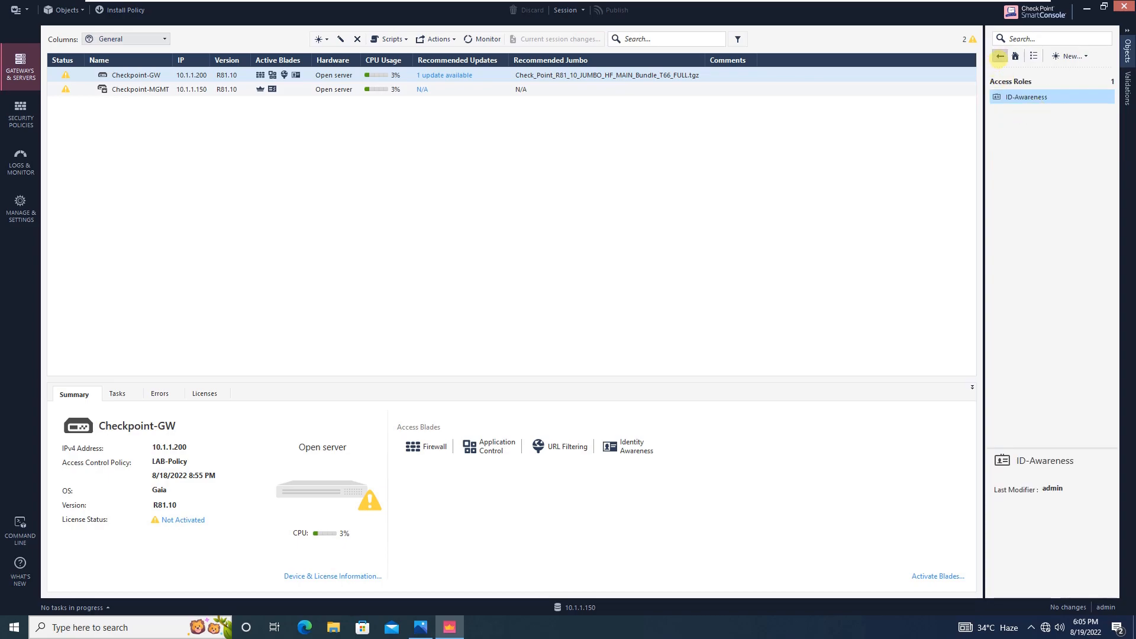
left_click(999, 56)
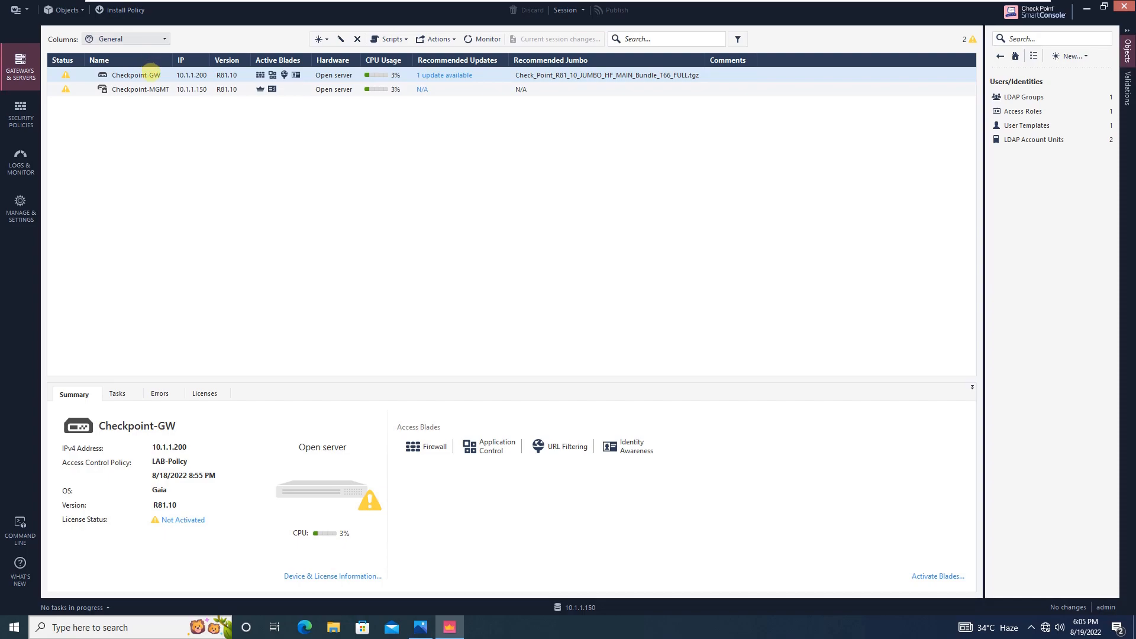
- Enable the IPSec VPN blade on the Checkpoint-GW gateway and save its properties
left_click(152, 72)
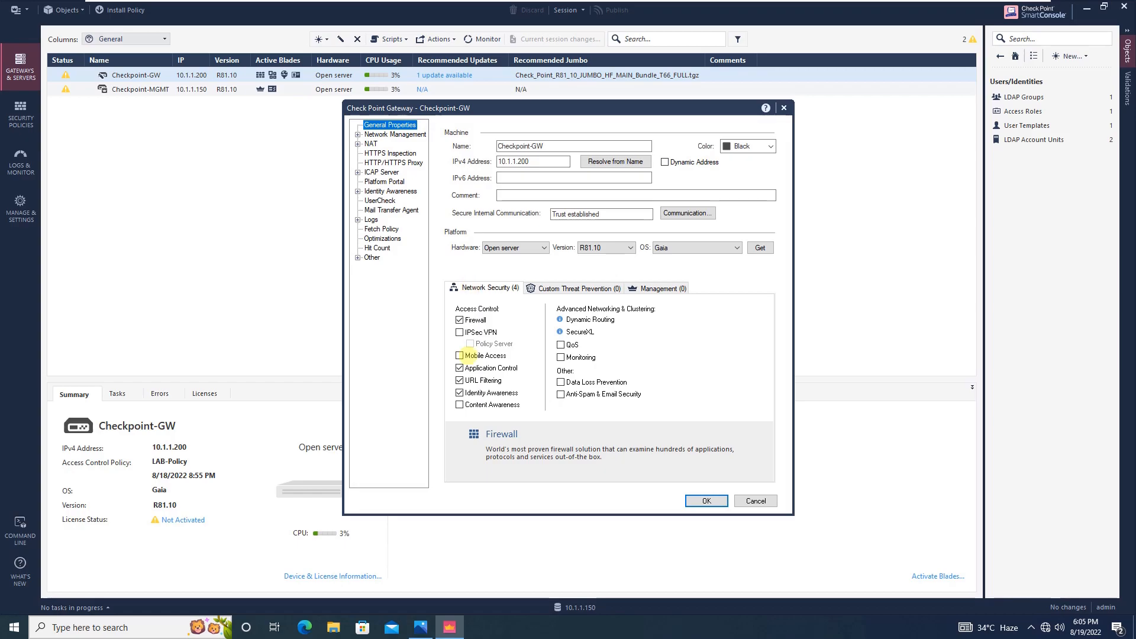
left_click(460, 333)
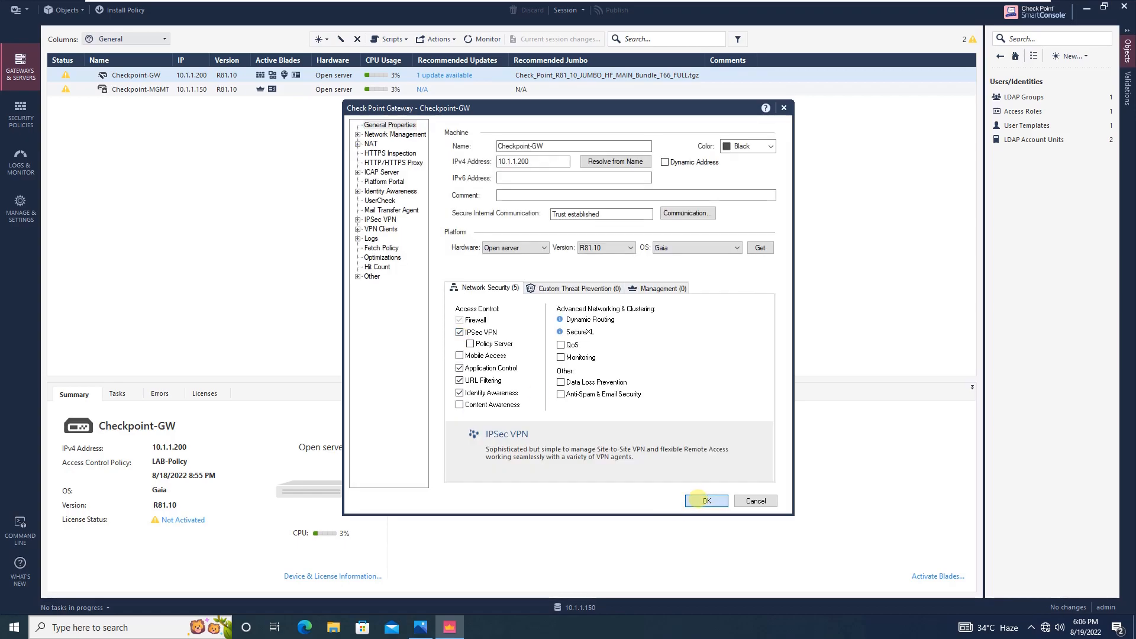
left_click(699, 499)
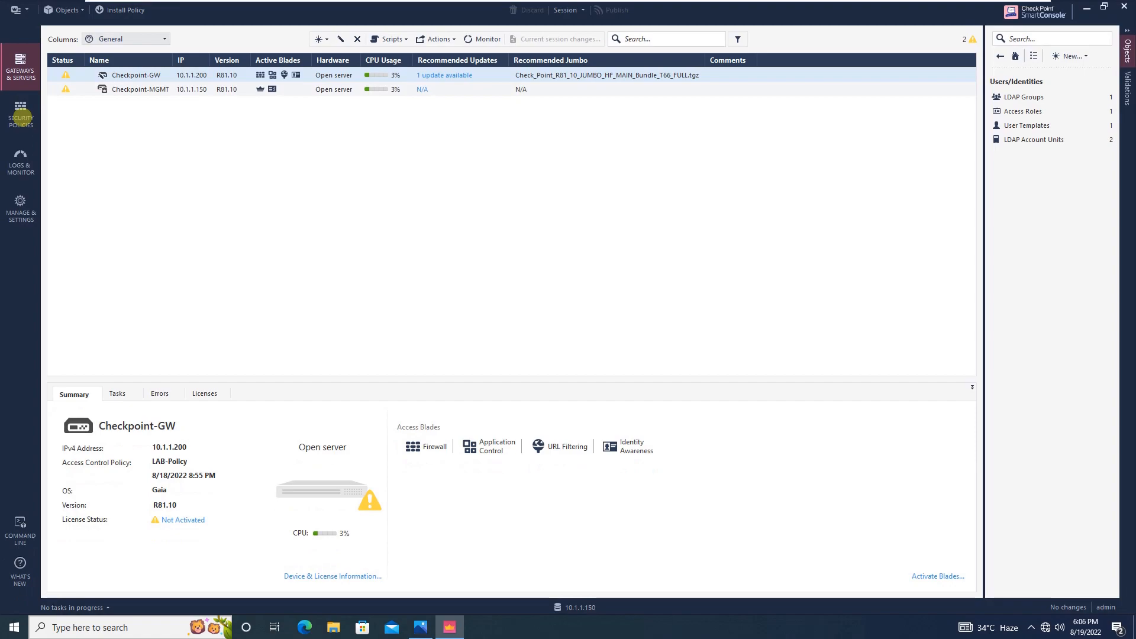
- Add Checkpoint-GW as a participating gateway in the RemoteAccess VPN community
left_click(21, 116)
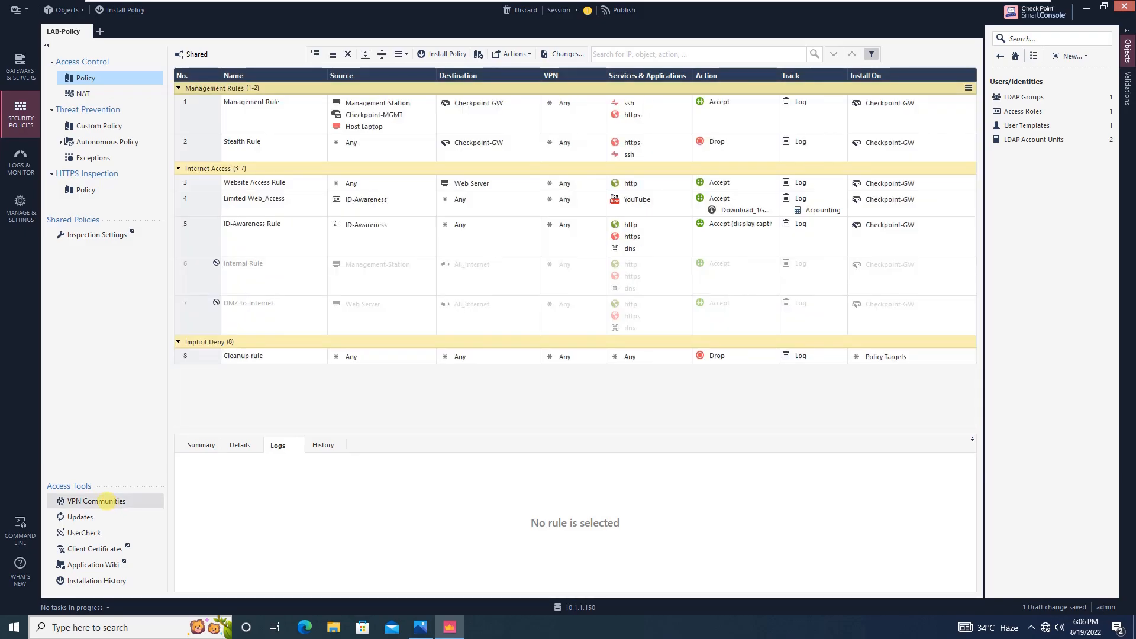
left_click(106, 500)
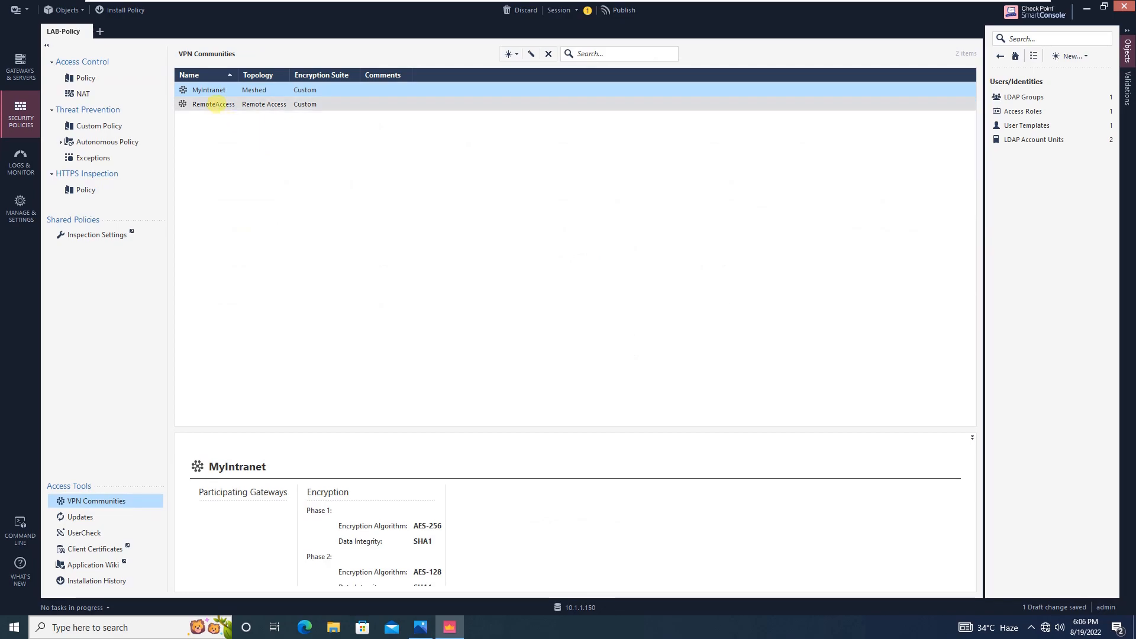
left_click(215, 104)
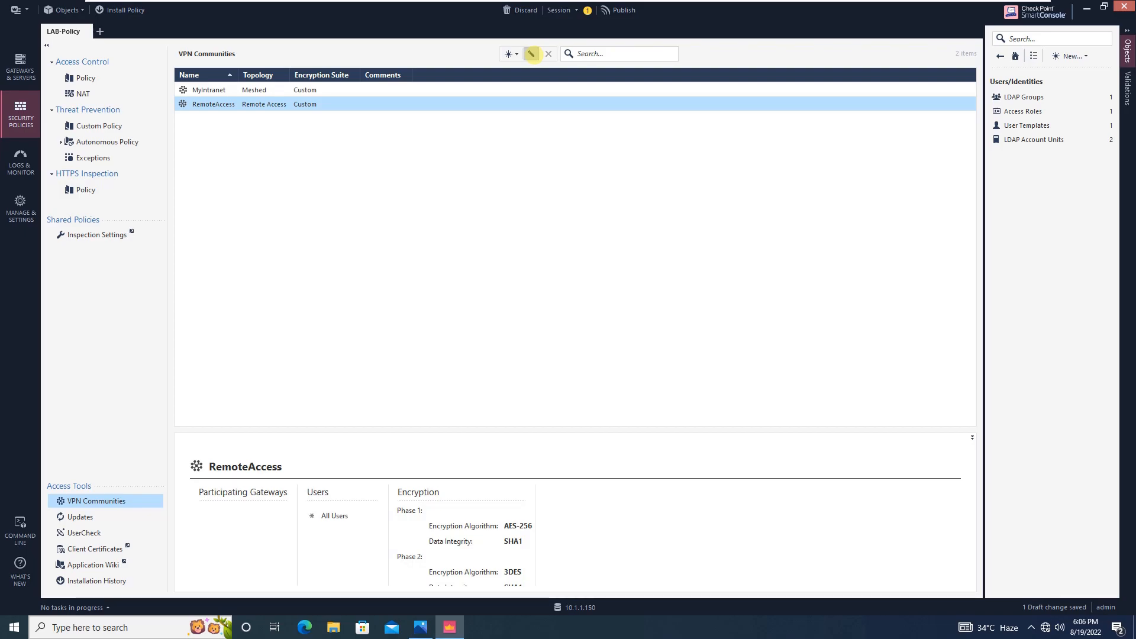
left_click(531, 54)
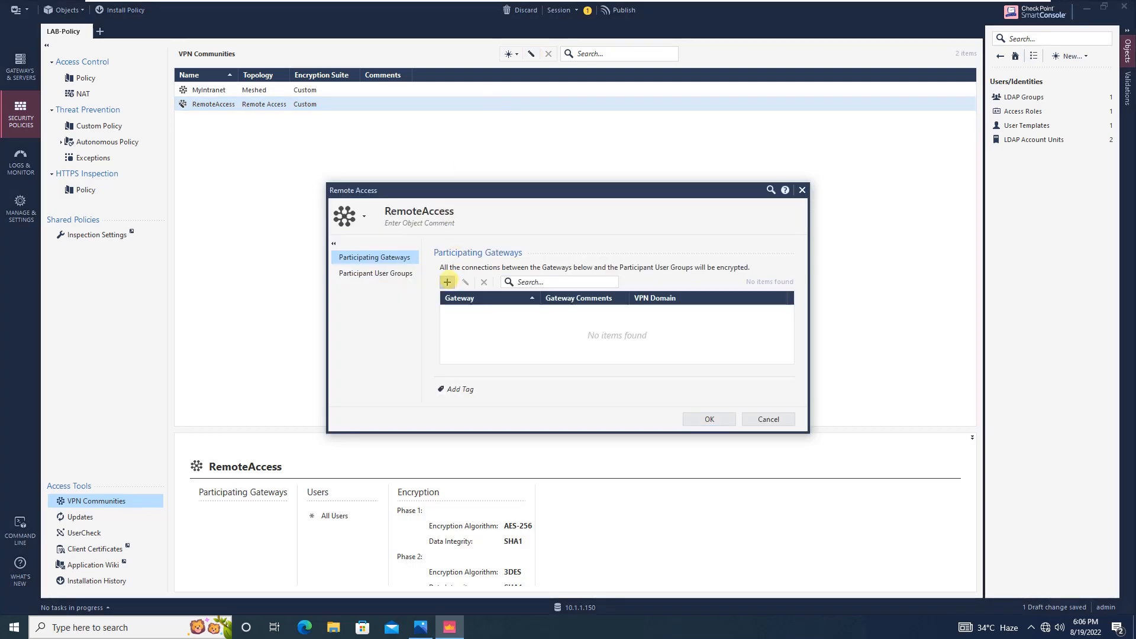
left_click(447, 282)
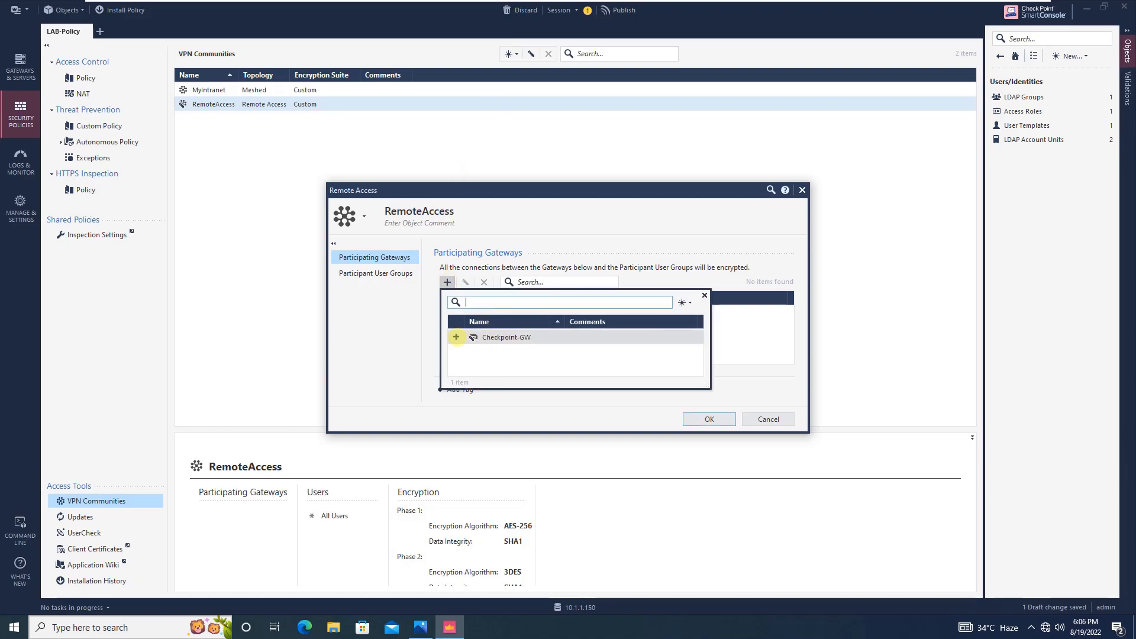
left_click(456, 336)
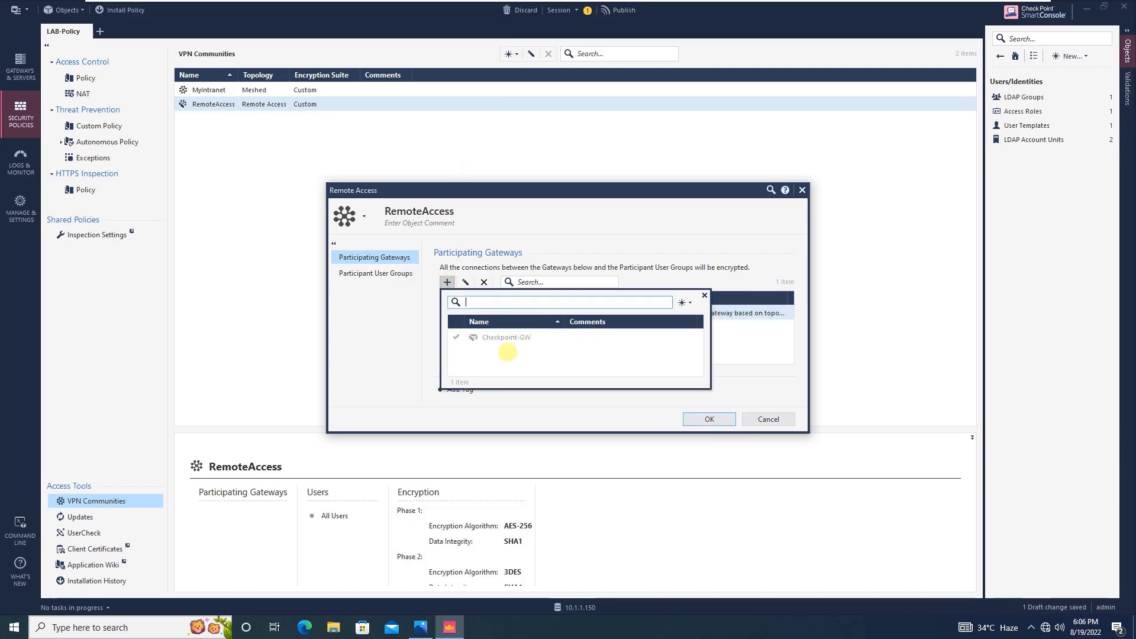
left_click(704, 295)
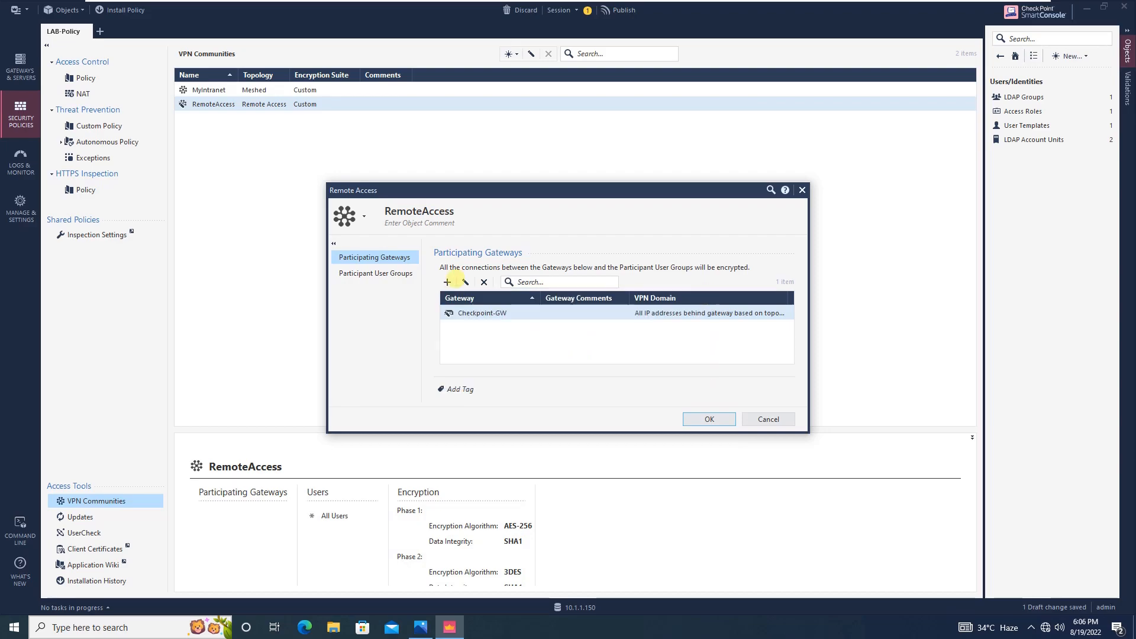
- Add AD-Group to the participant user groups of the RemoteAccess community and save the community
left_click(382, 273)
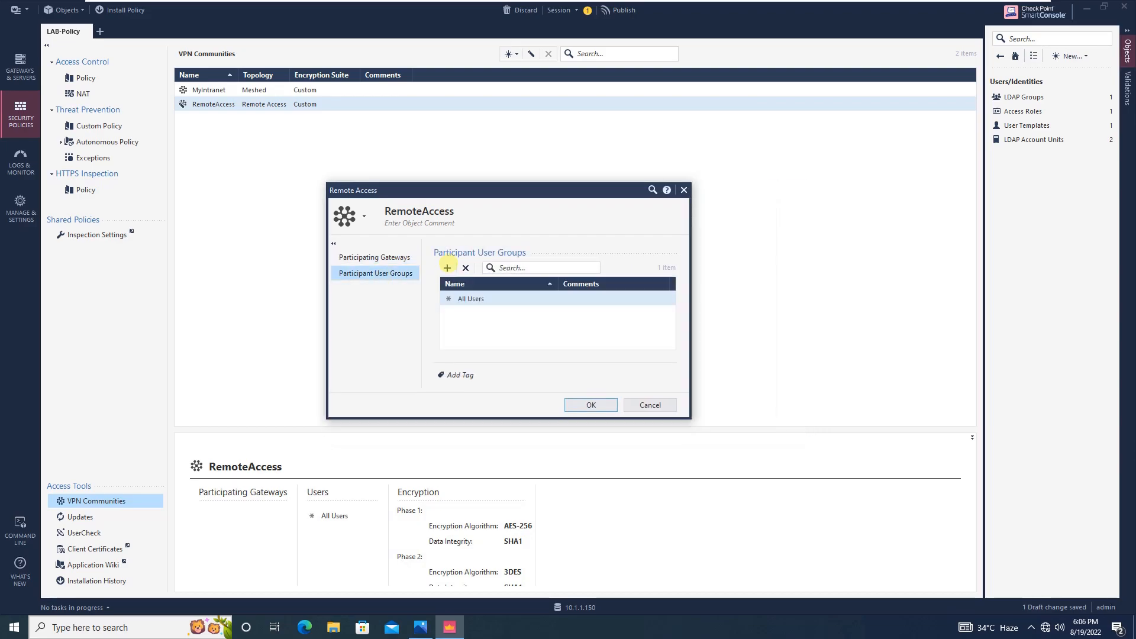
left_click(447, 268)
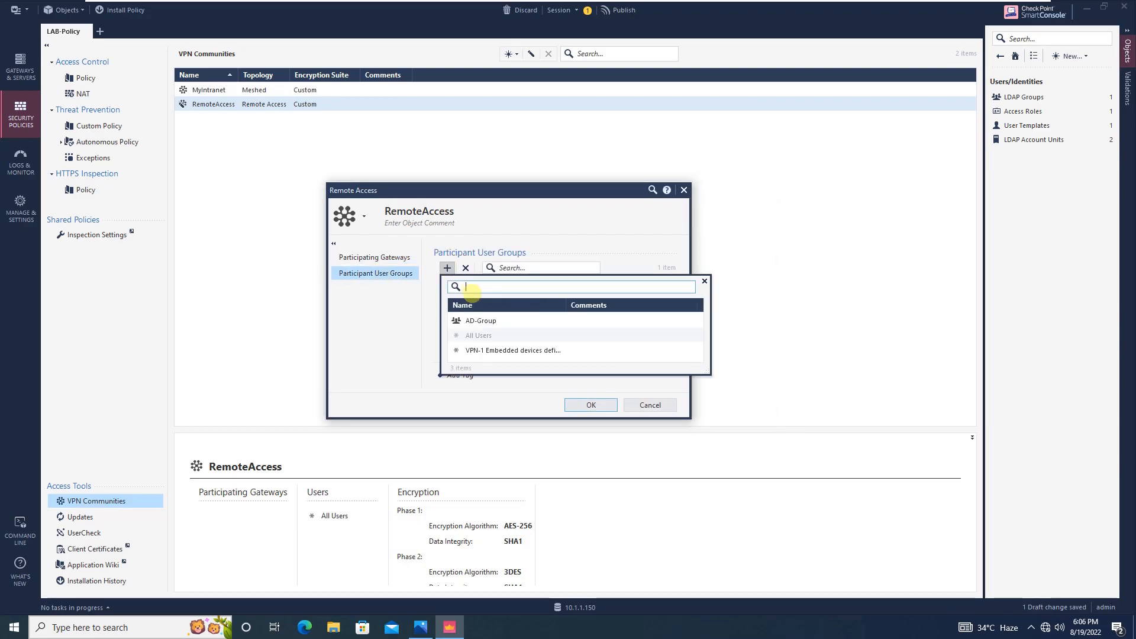
left_click(461, 320)
left_click(591, 405)
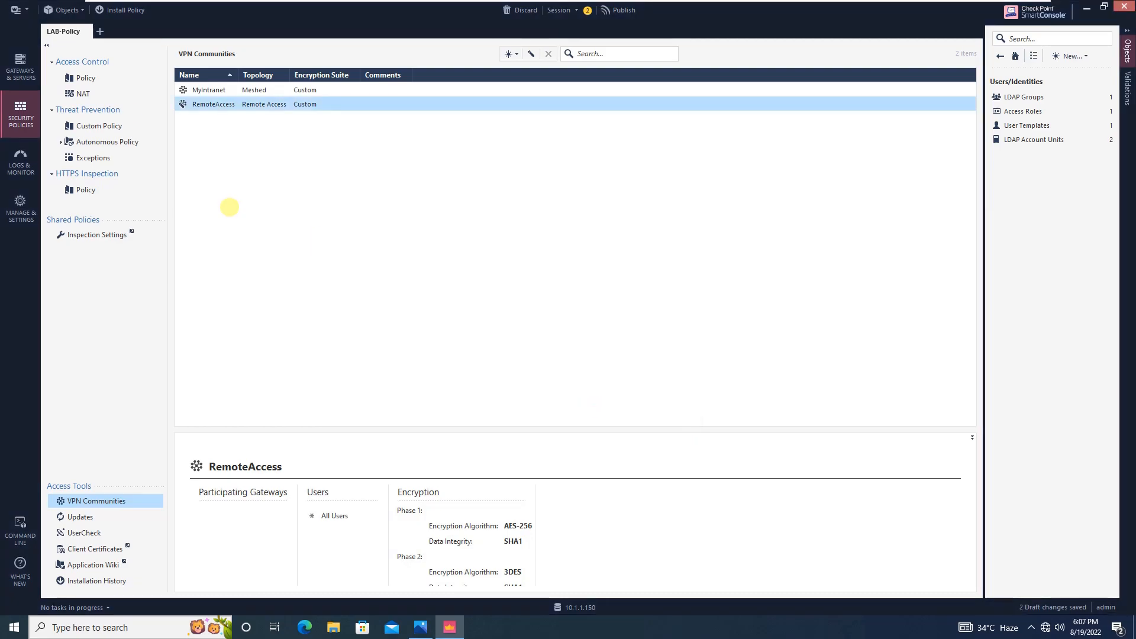
- Open the Checkpoint-GW properties and review its IPSec VPN, VPN Advanced and VPN Clients settings
left_click(20, 61)
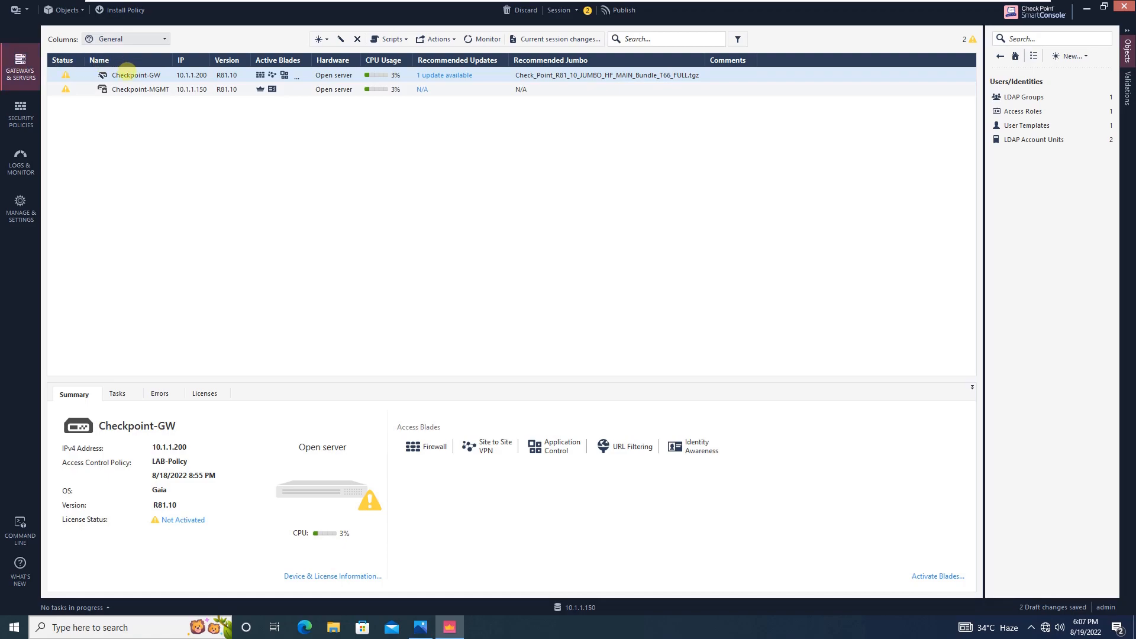
left_click(130, 75)
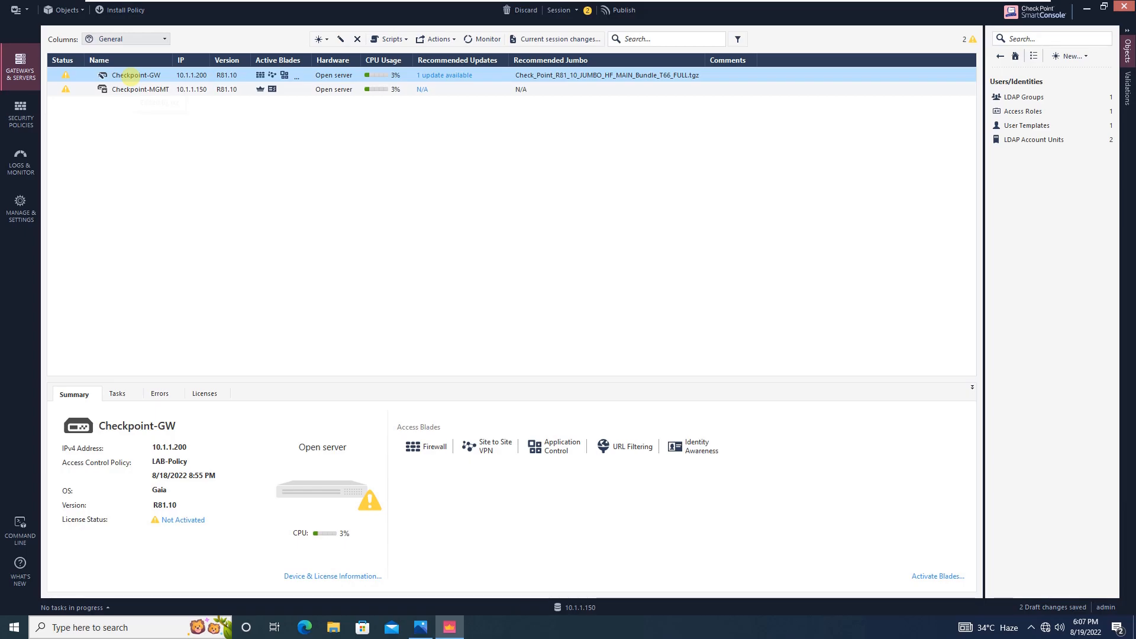
double_click(130, 75)
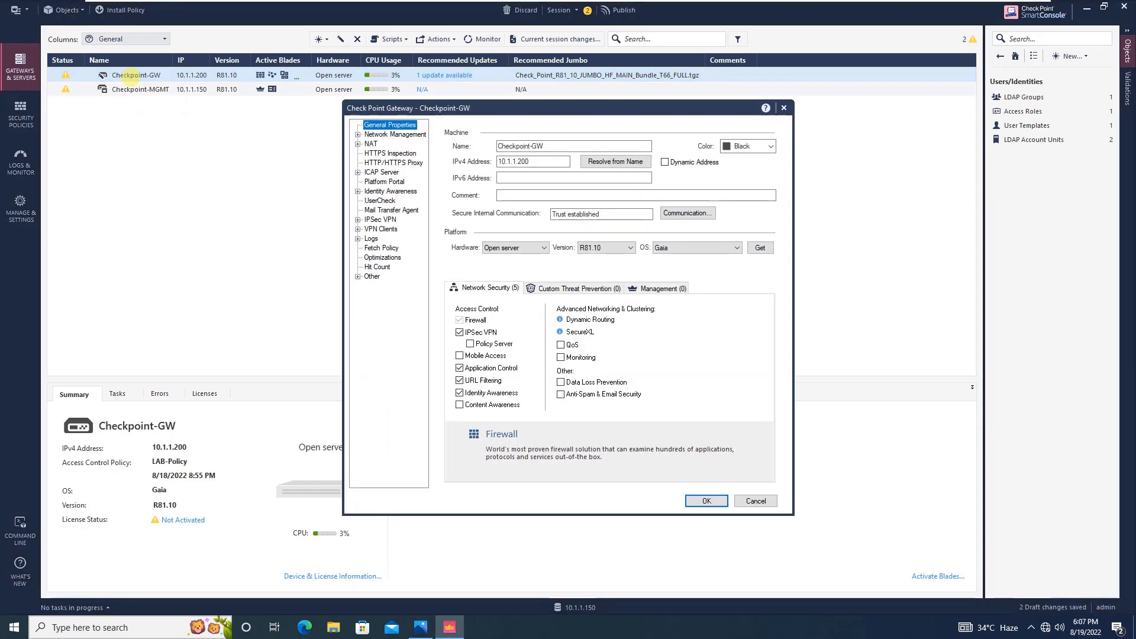
left_click(378, 220)
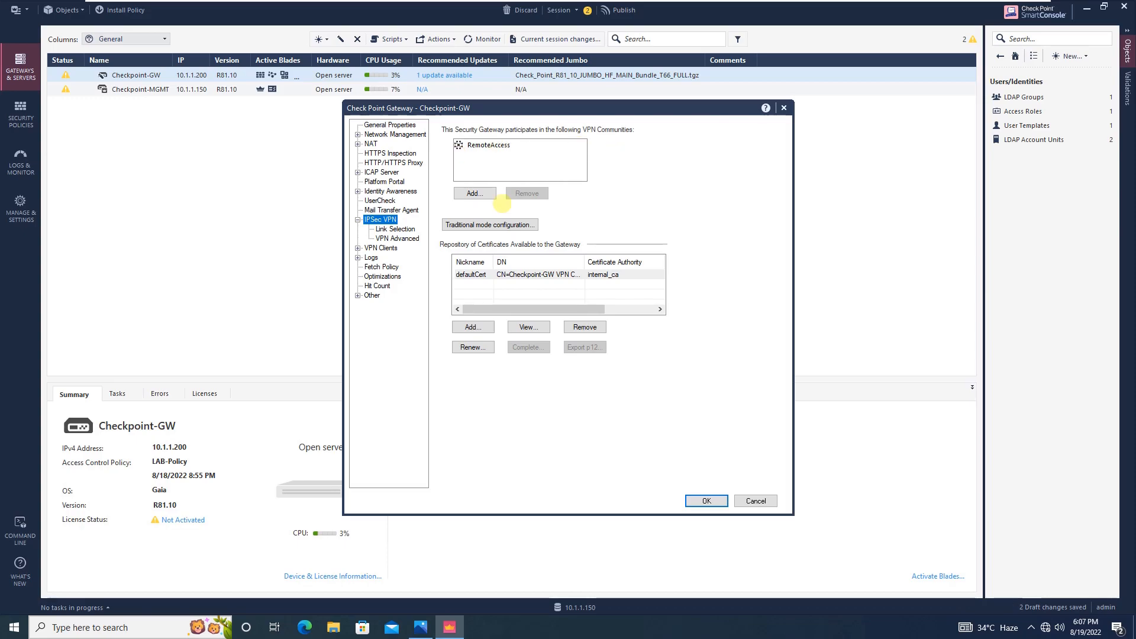
left_click(402, 229)
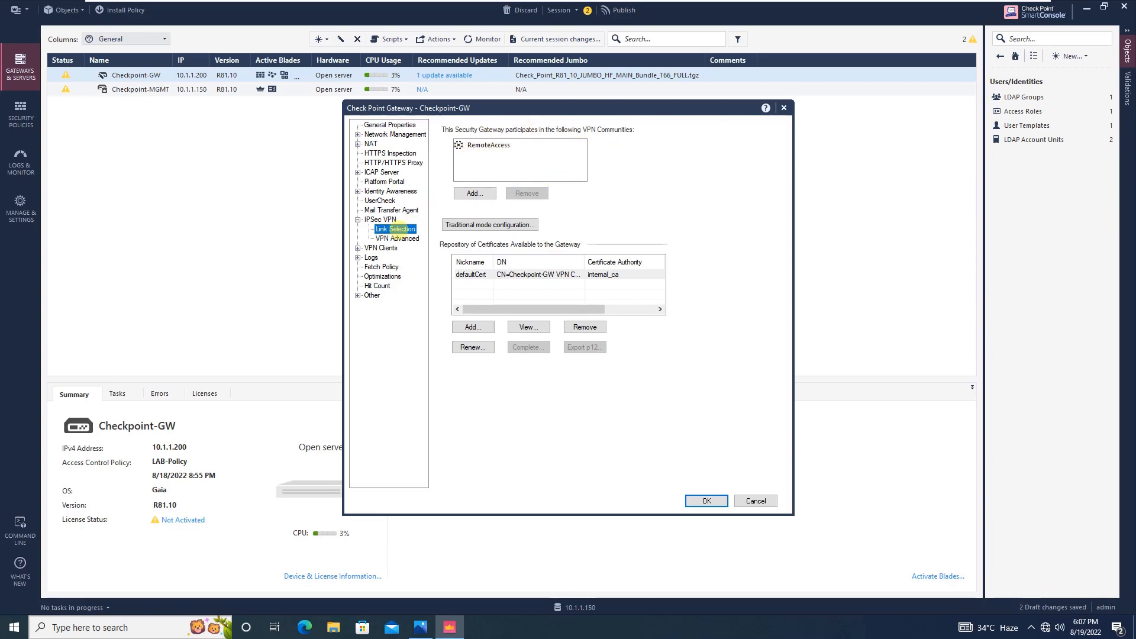
left_click(400, 239)
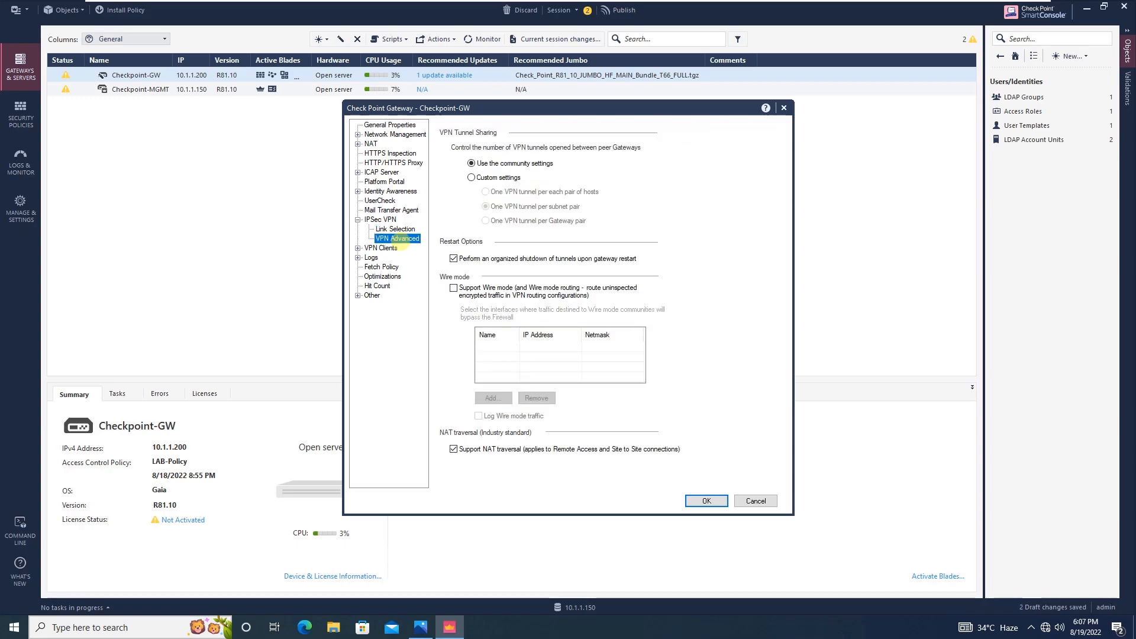
left_click(380, 248)
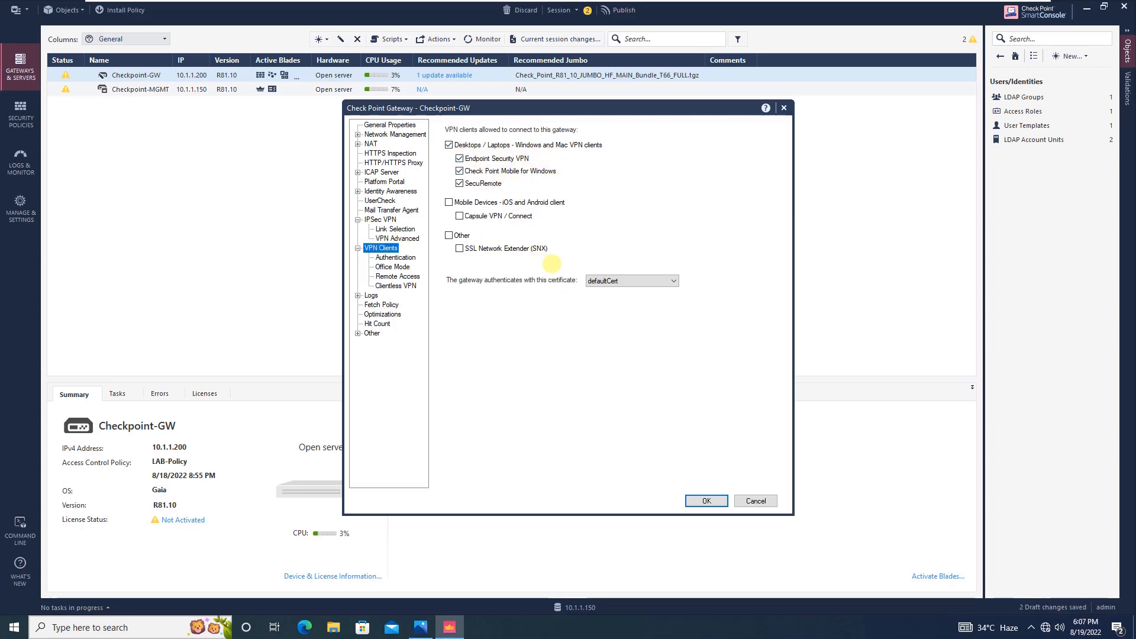
- Set the gateway's authentication method for older, single-authentication VPN clients to Username and Password
left_click(394, 258)
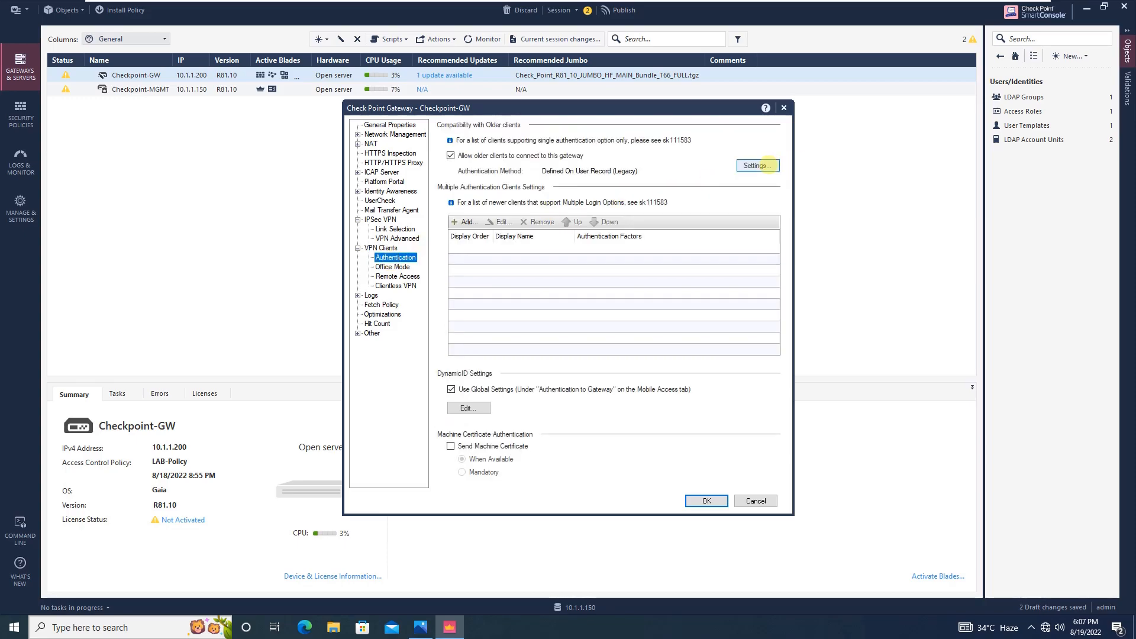
left_click(759, 166)
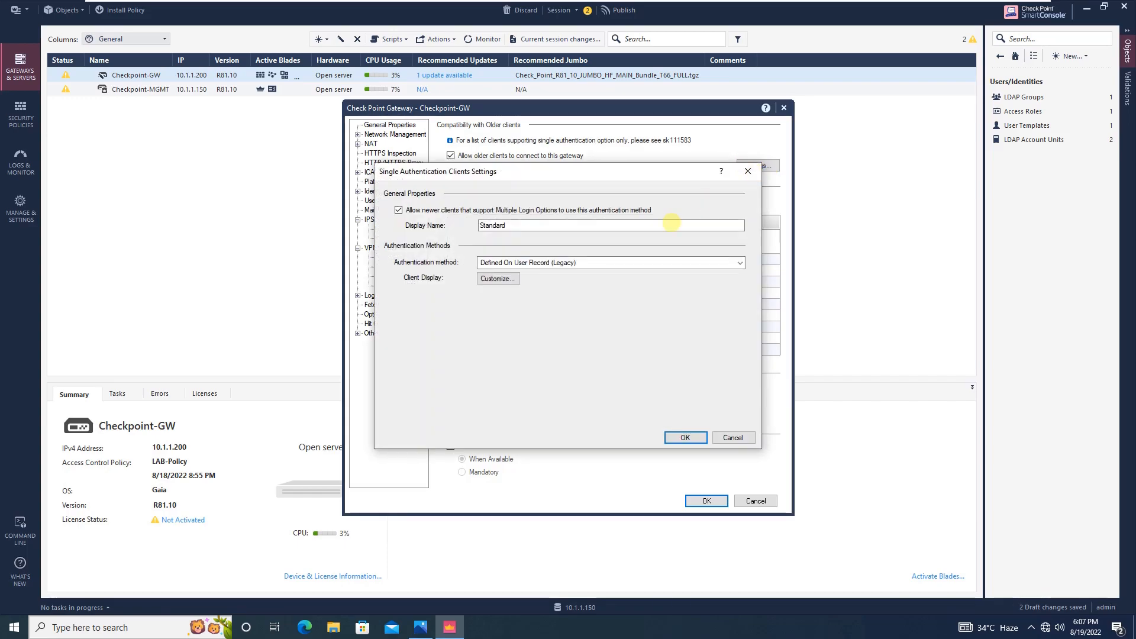
left_click(635, 264)
left_click(594, 284)
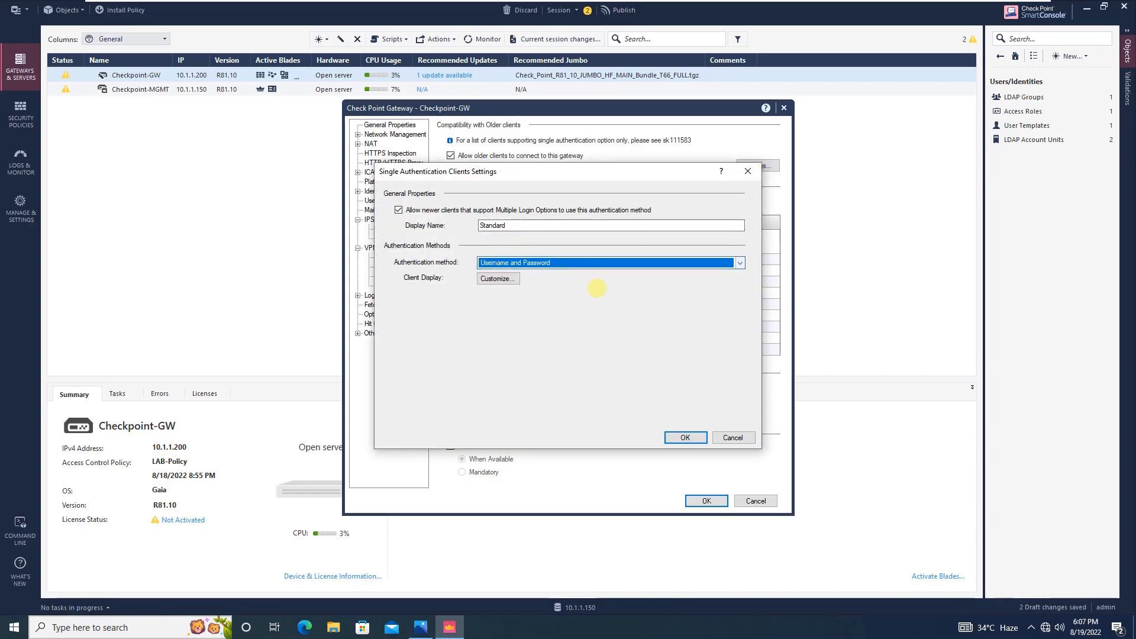
left_click(680, 436)
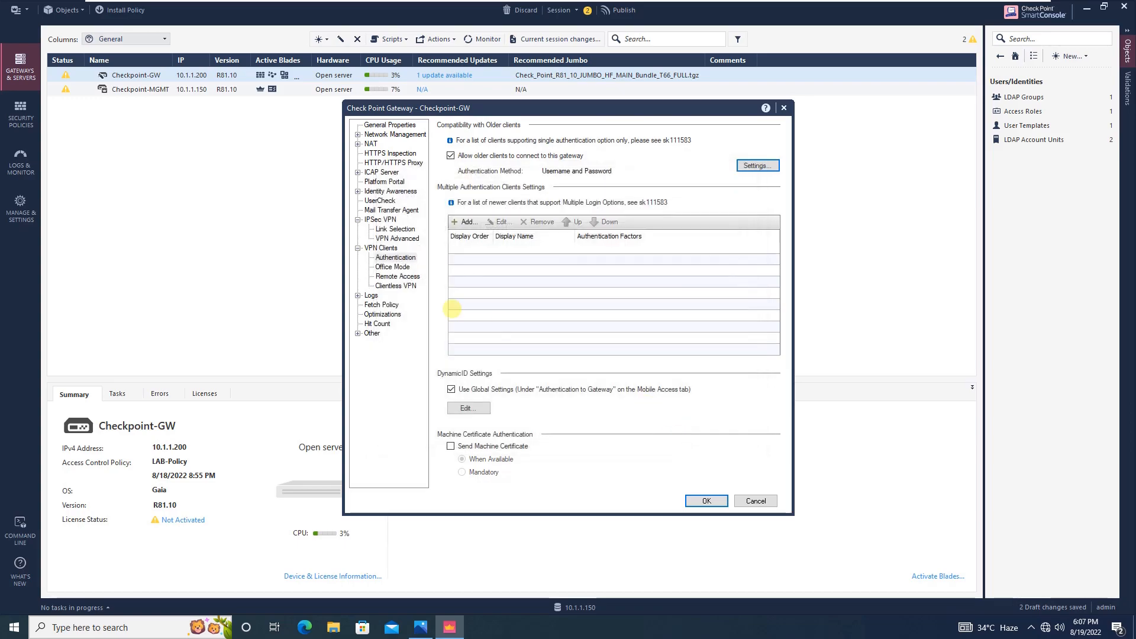
- Configure Office Mode on Checkpoint-GW to be offered to the group AD-Group
left_click(394, 267)
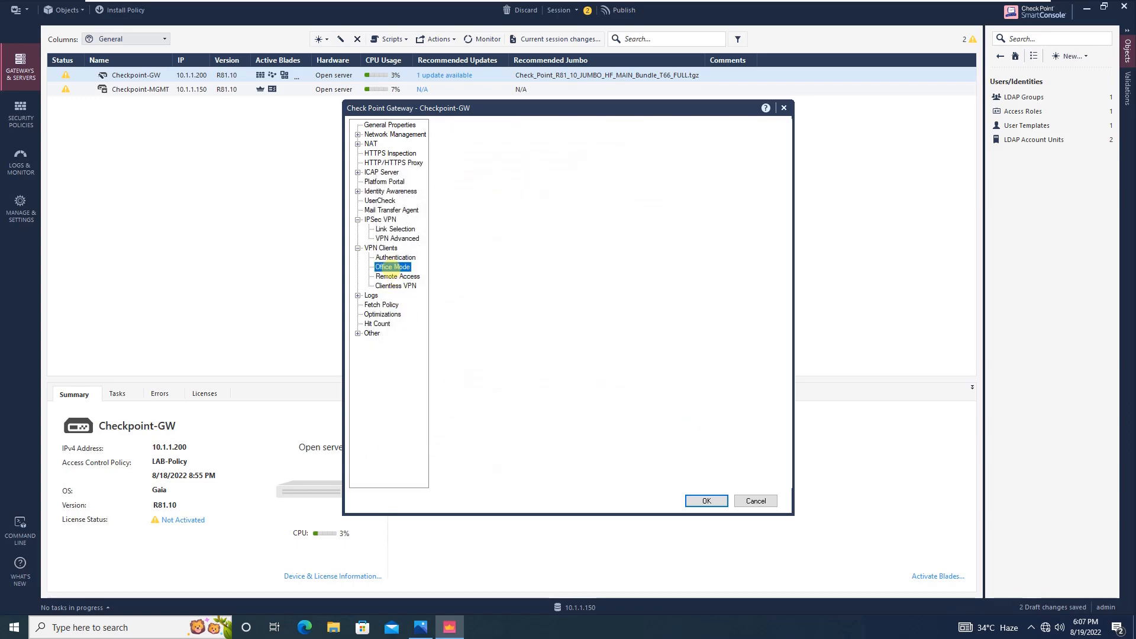
left_click(488, 139)
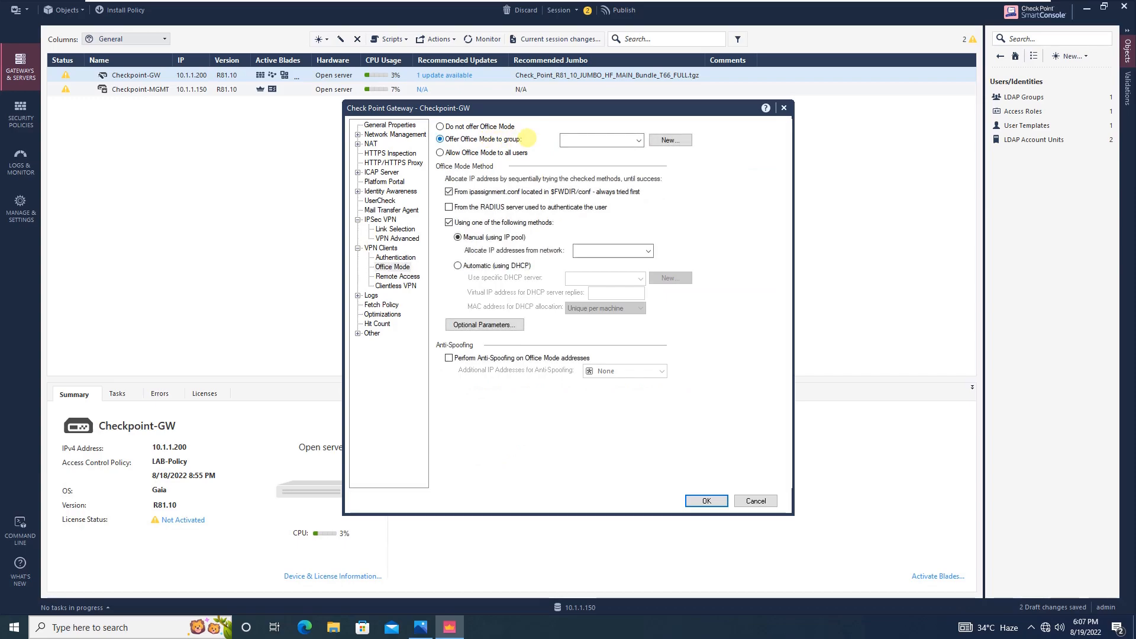
left_click(638, 139)
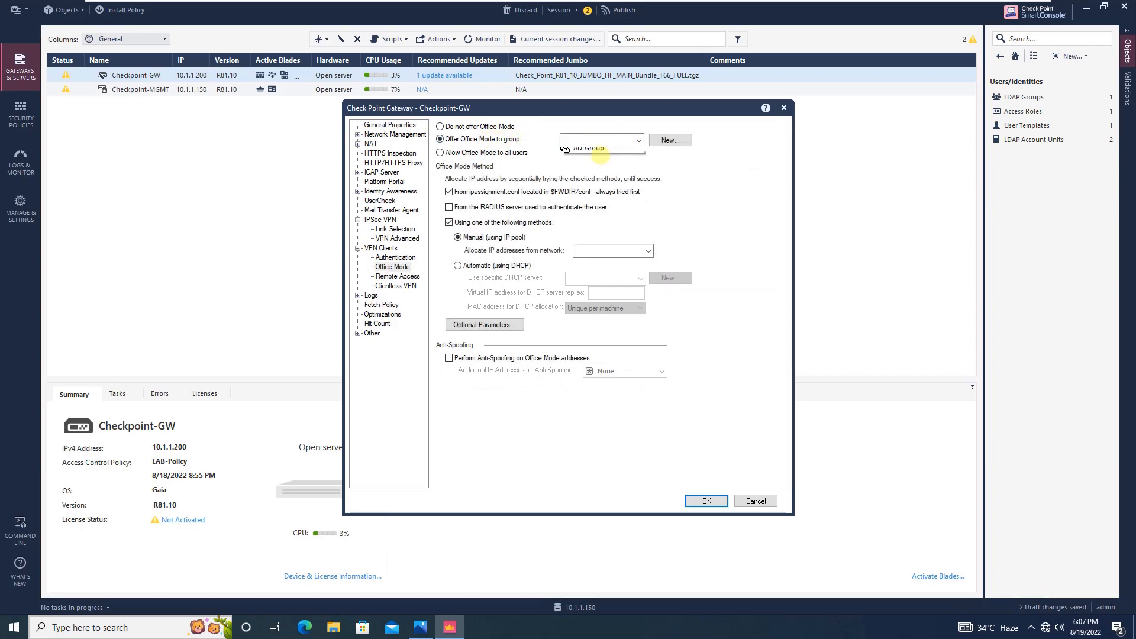
left_click(599, 152)
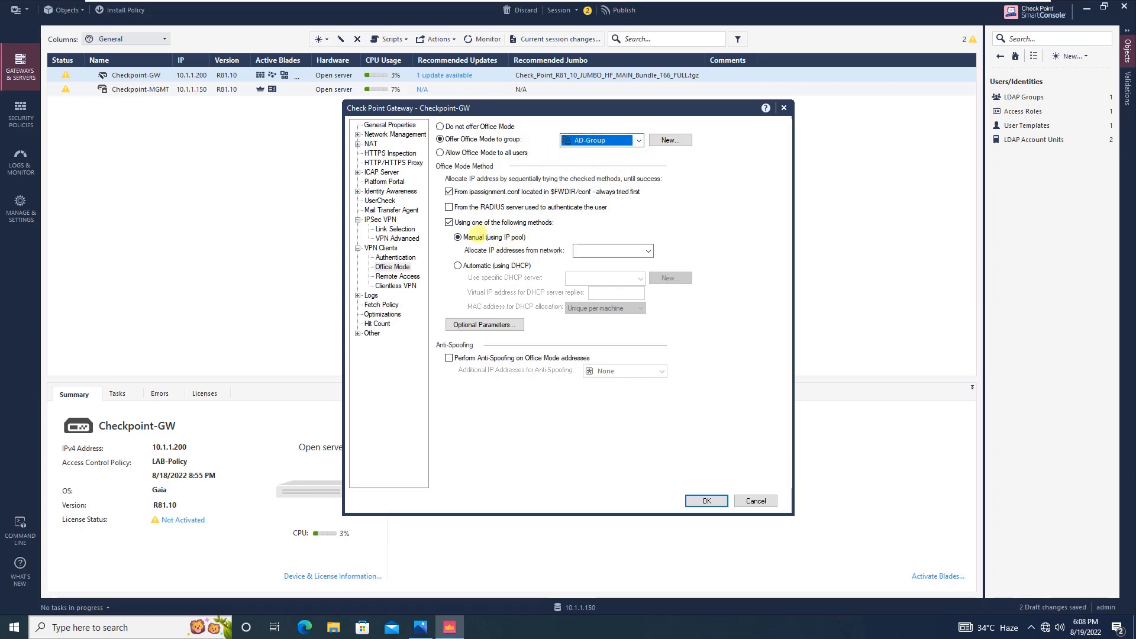
- Allocate Office Mode addresses manually from the CP_default_Office_Mode_addresses_pool network, and check the CP Lab network diagram
left_click(649, 251)
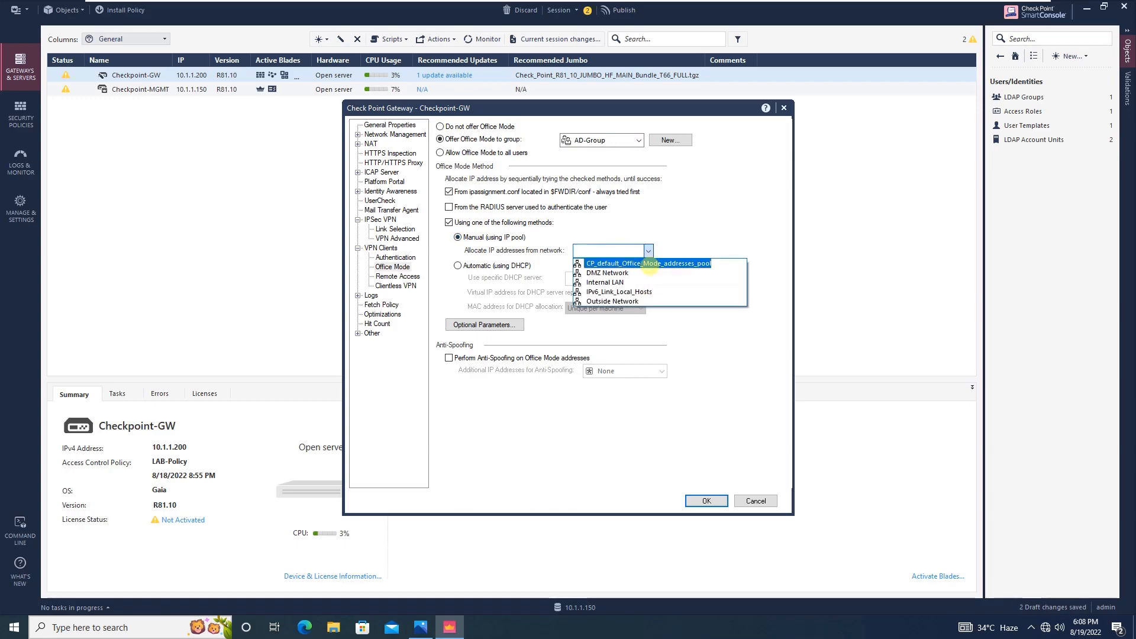
left_click(649, 264)
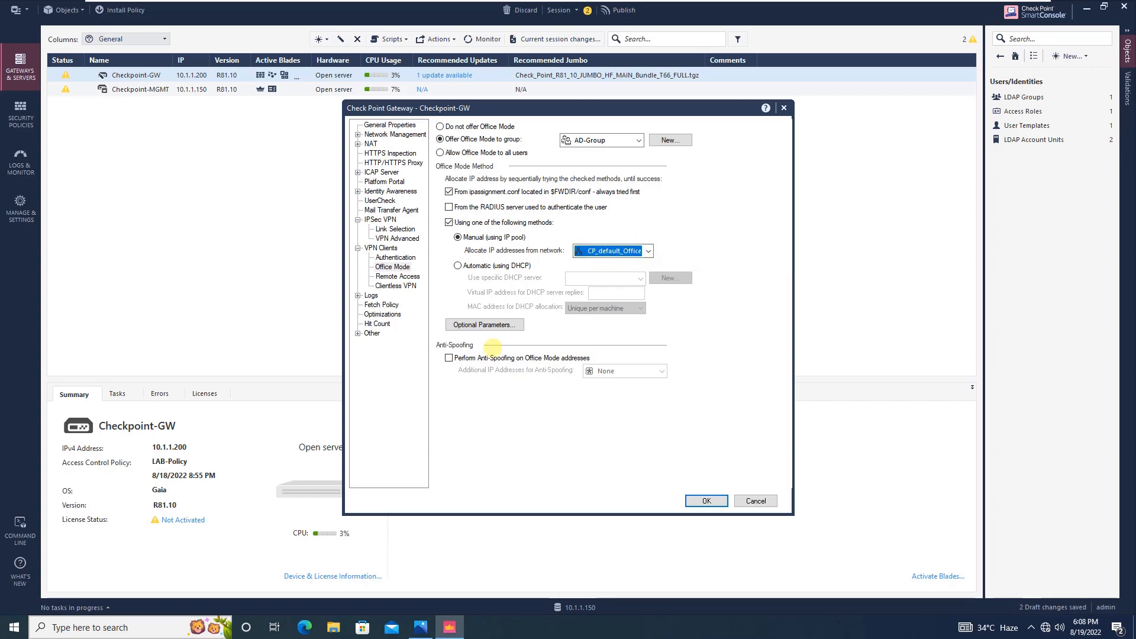
left_click(419, 626)
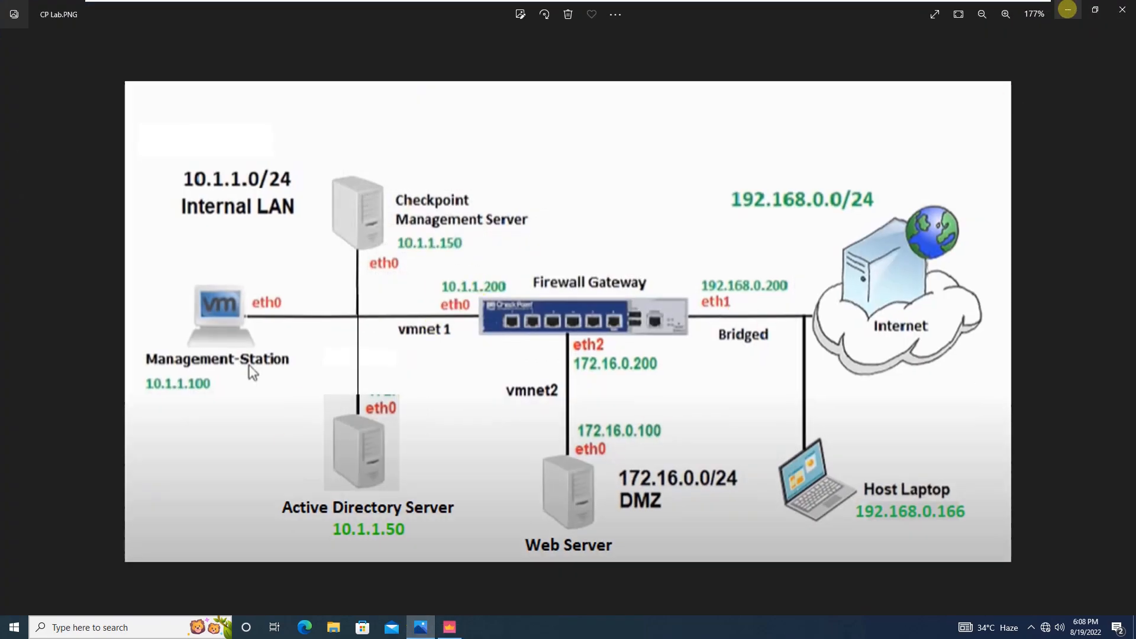
left_click(1065, 8)
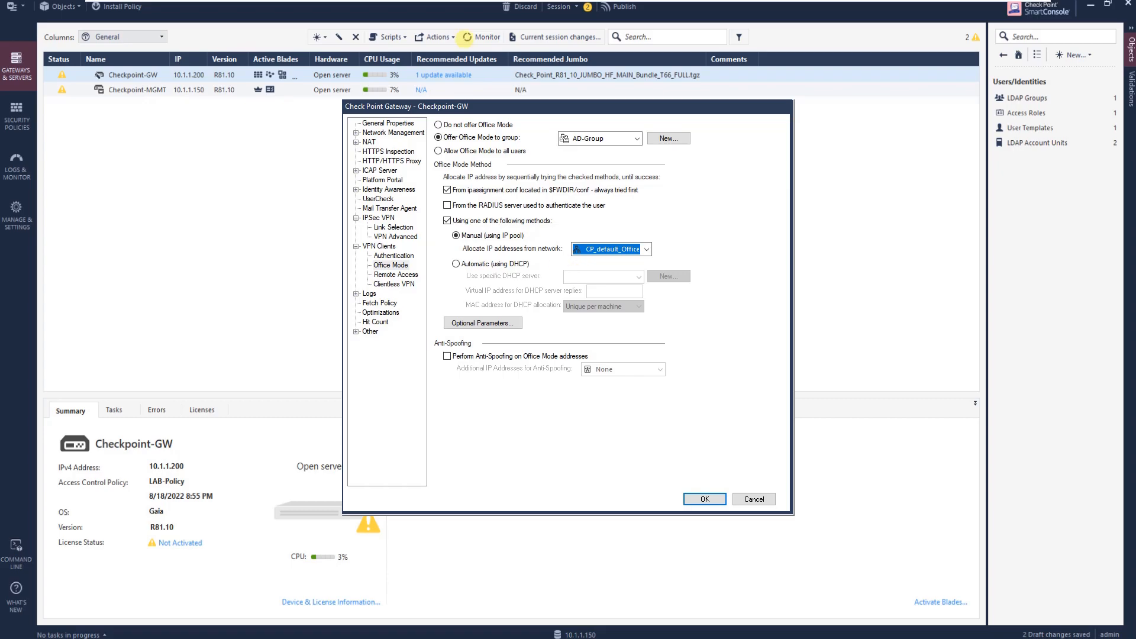
mouse_move(438, 4)
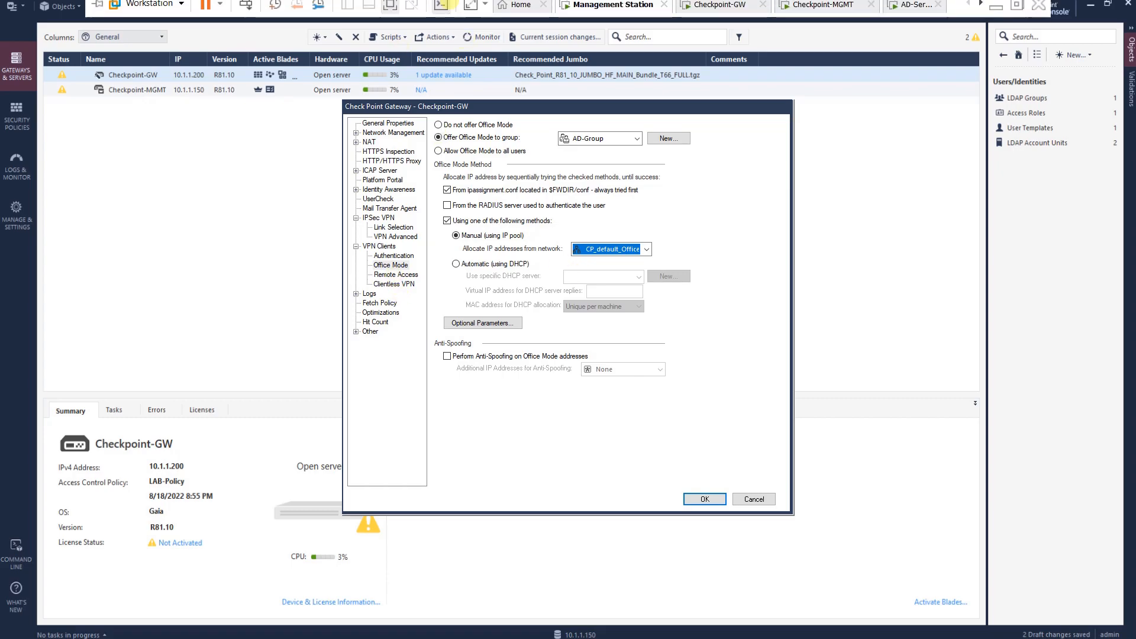
left_click(391, 10)
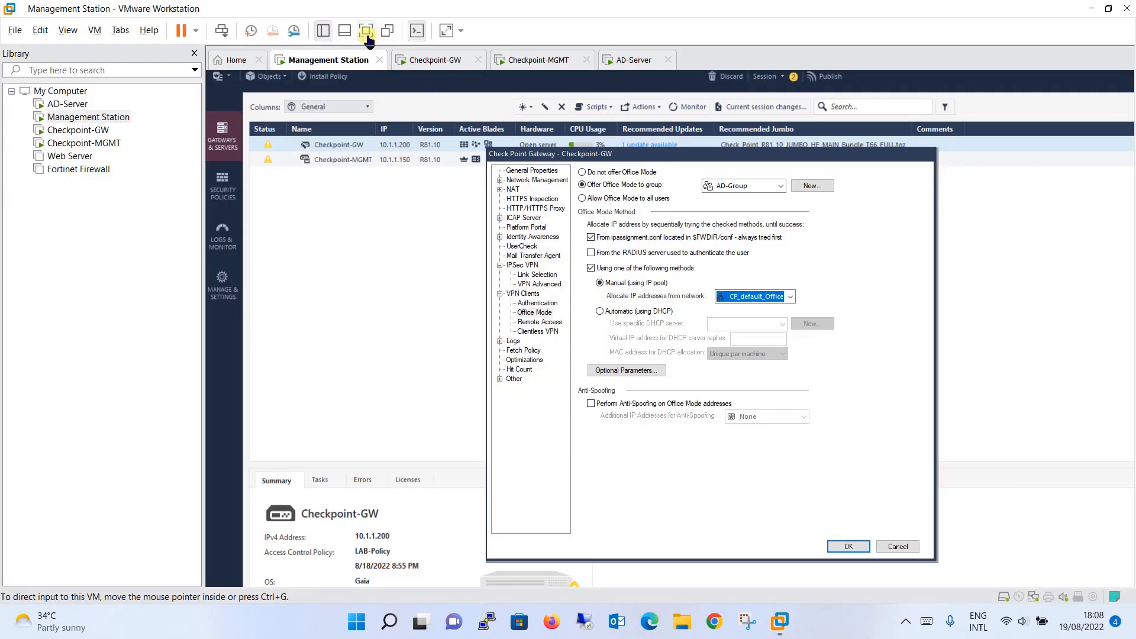
left_click(365, 30)
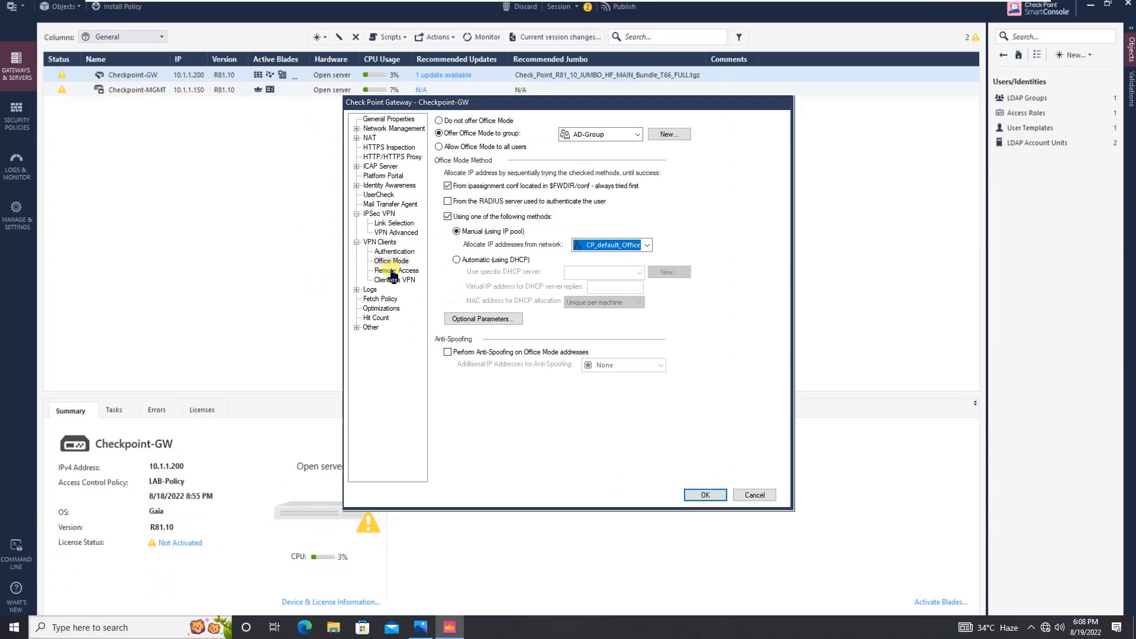
mouse_move(365, 6)
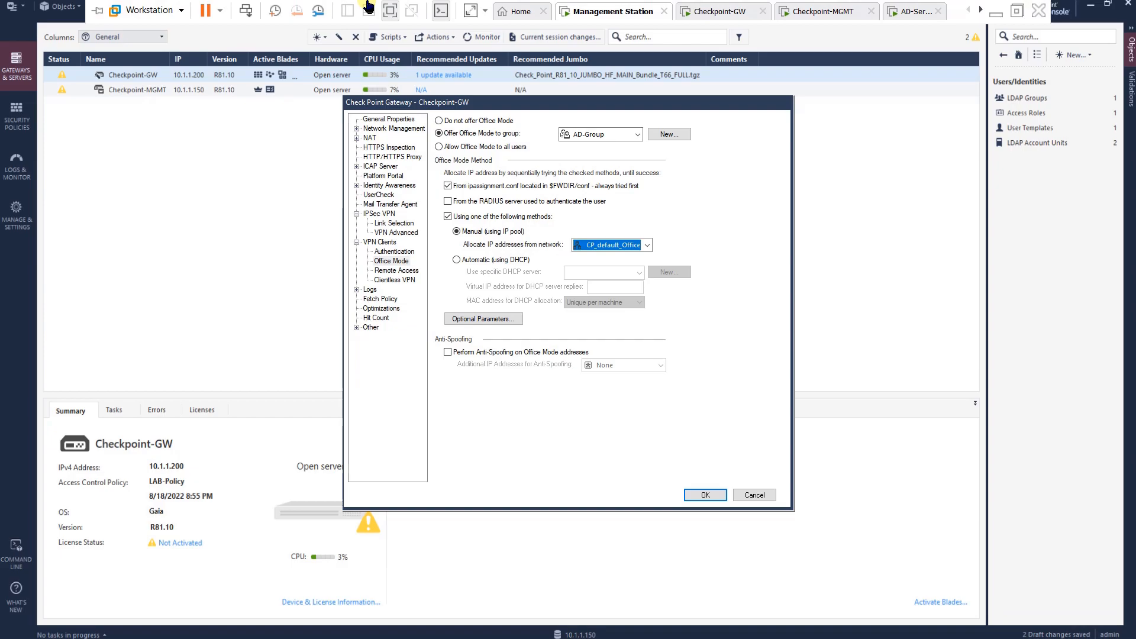
left_click(388, 9)
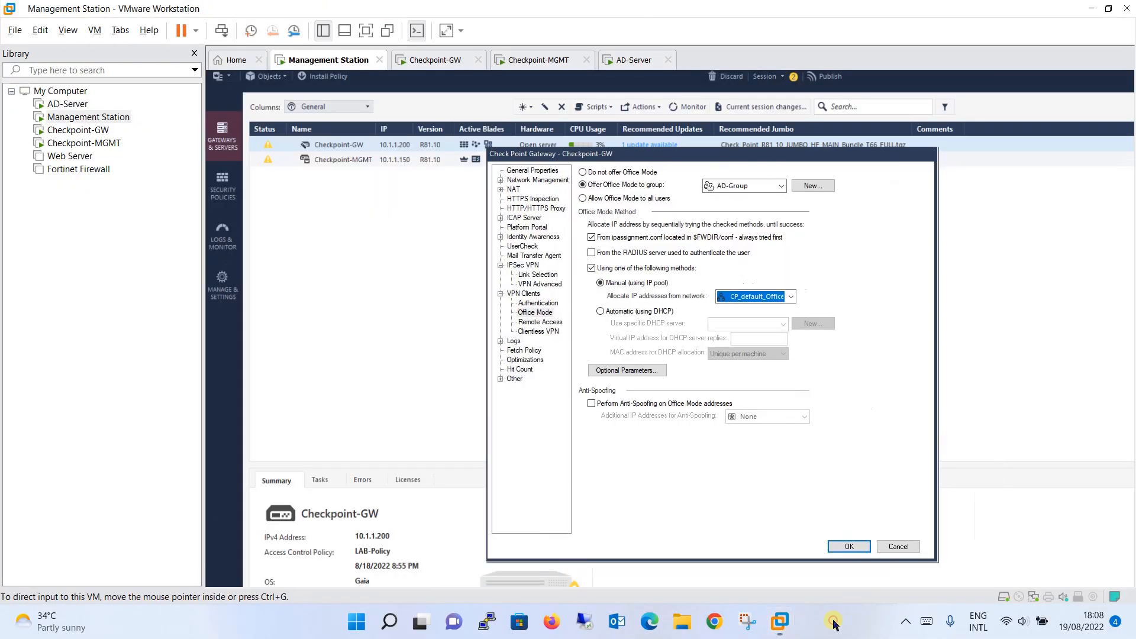
left_click(366, 30)
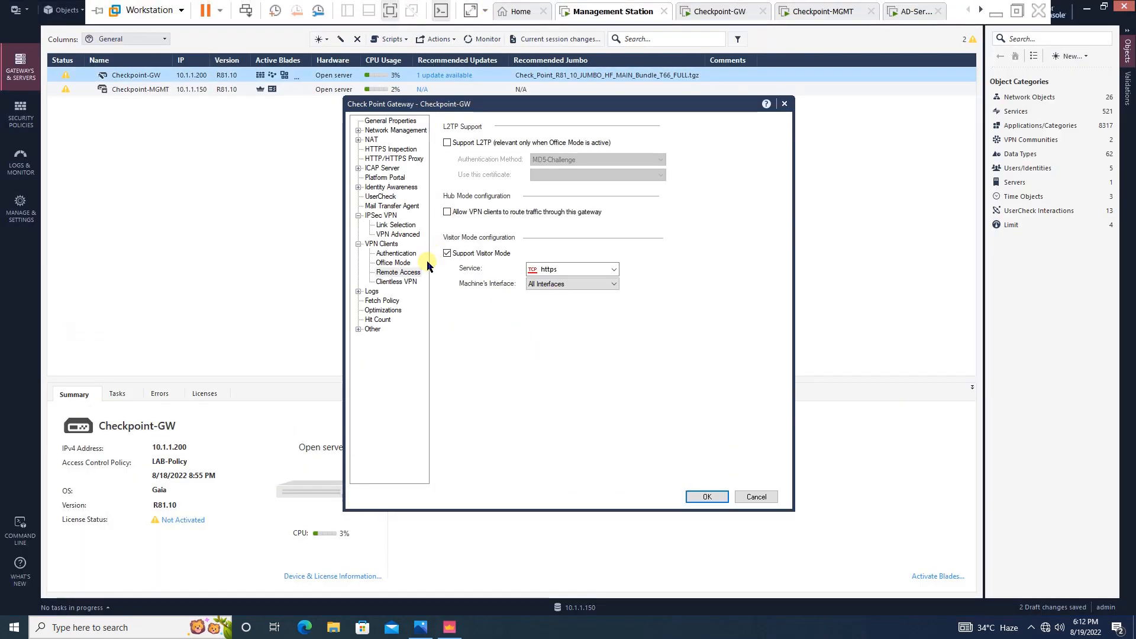
- Review the gateway's Clientless VPN settings and save the Checkpoint-GW properties
left_click(402, 282)
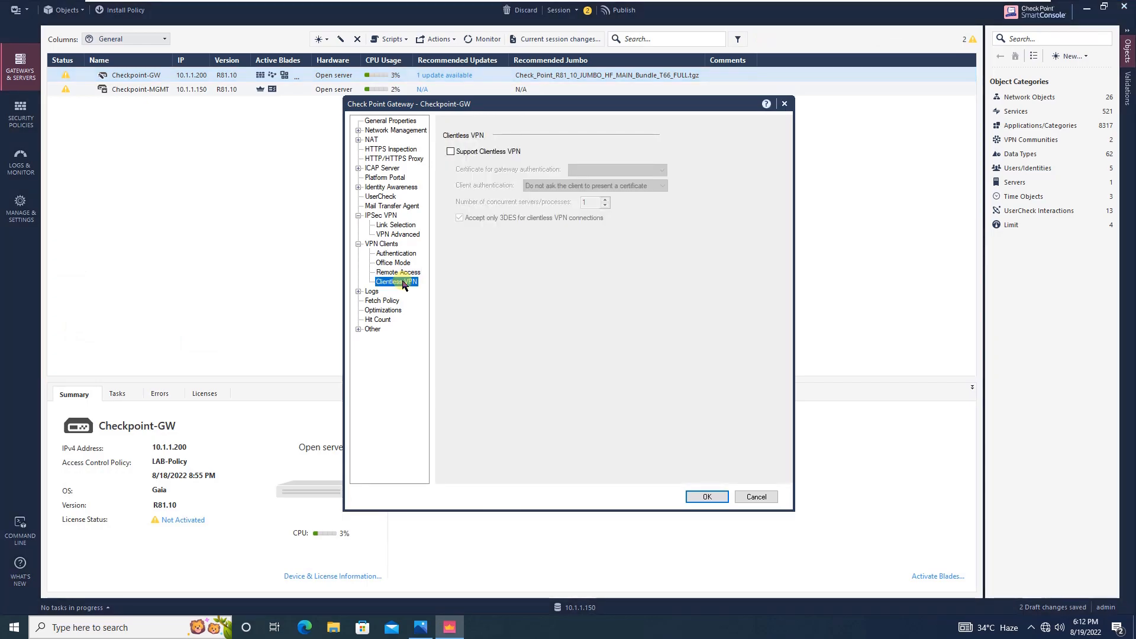
left_click(719, 497)
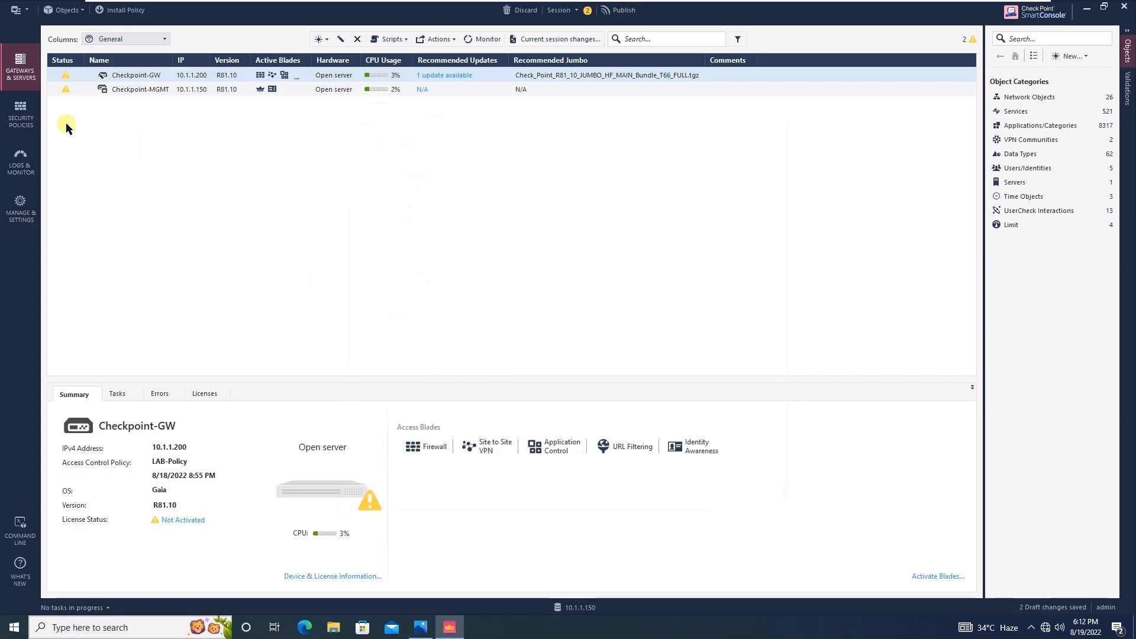
- Open the Access Control policy rules of LAB-Policy
left_click(23, 122)
left_click(392, 13)
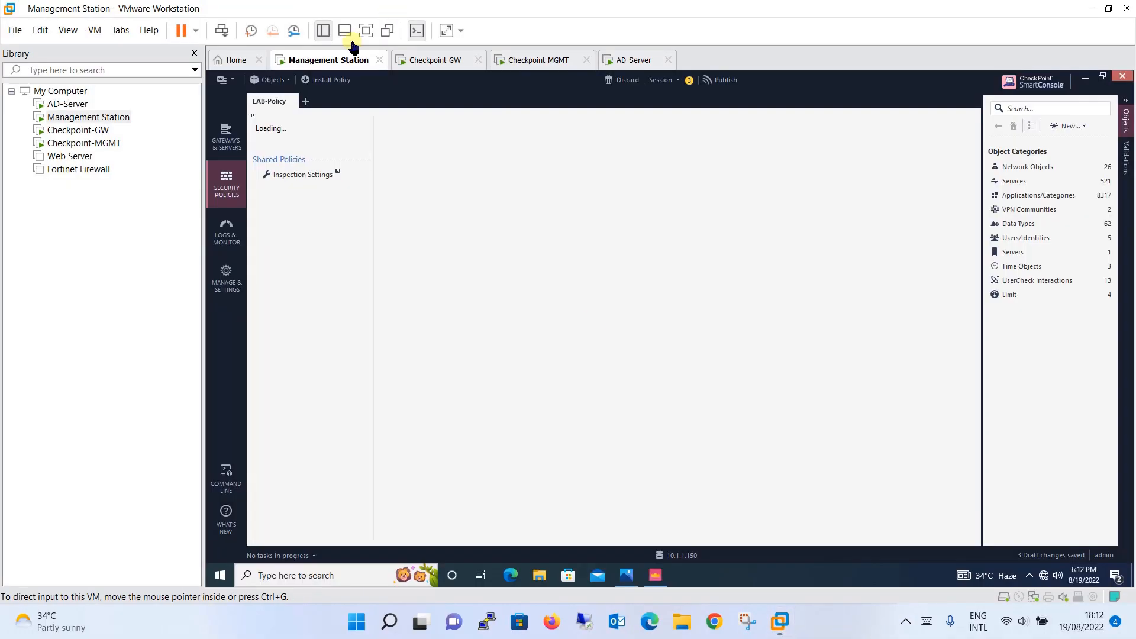
left_click(365, 31)
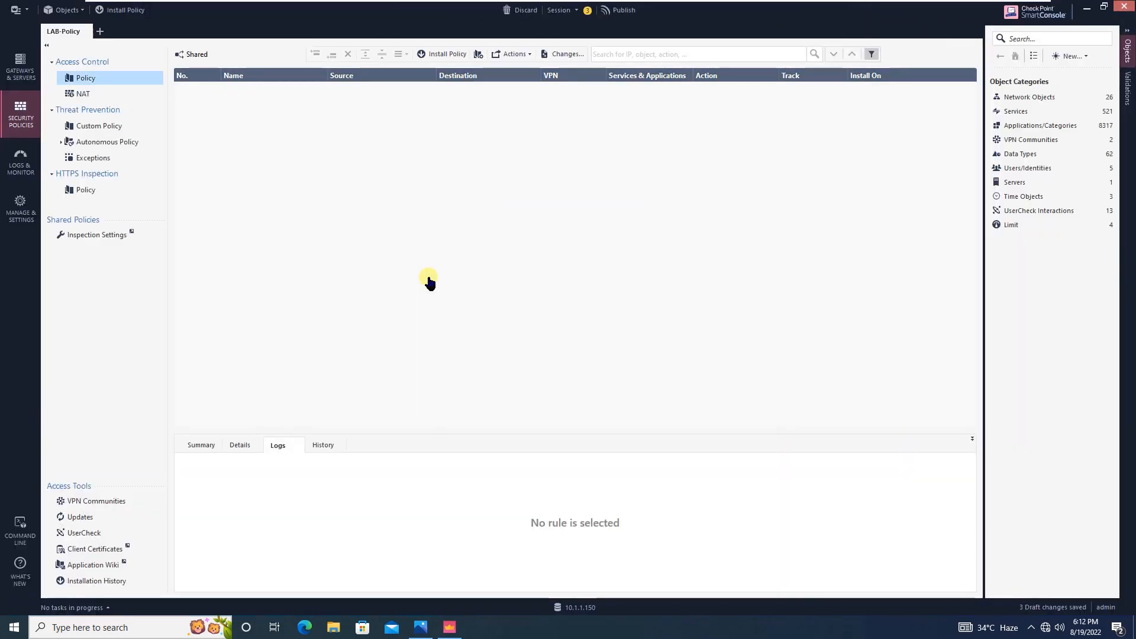
left_click(105, 83)
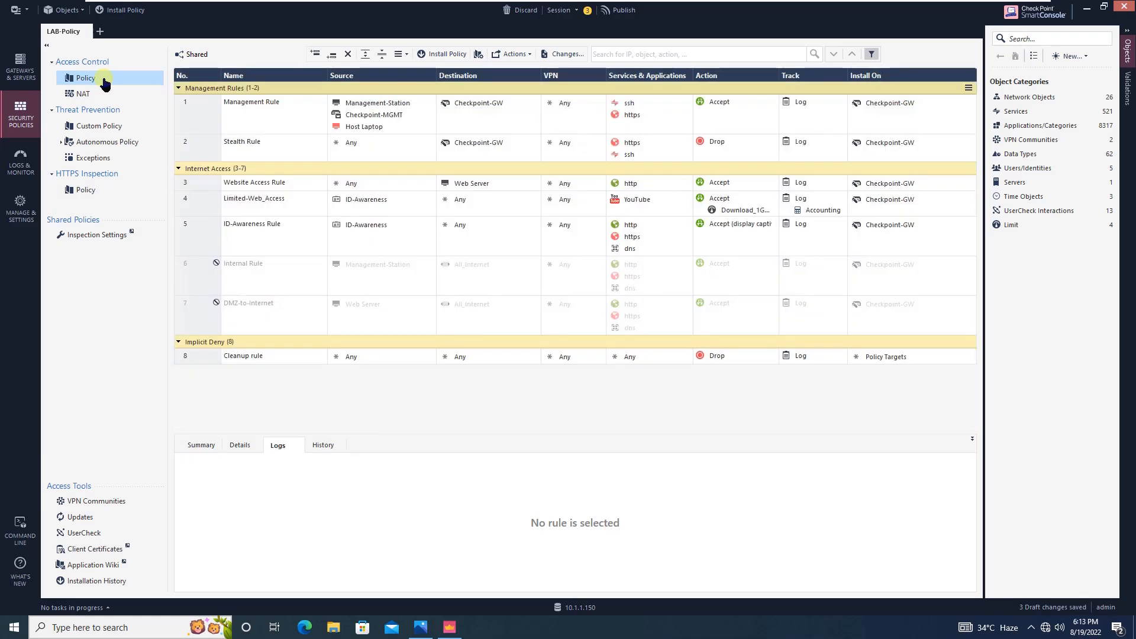
- Add a new rule above the Website Access Rule and name it Remote Access
left_click(209, 189)
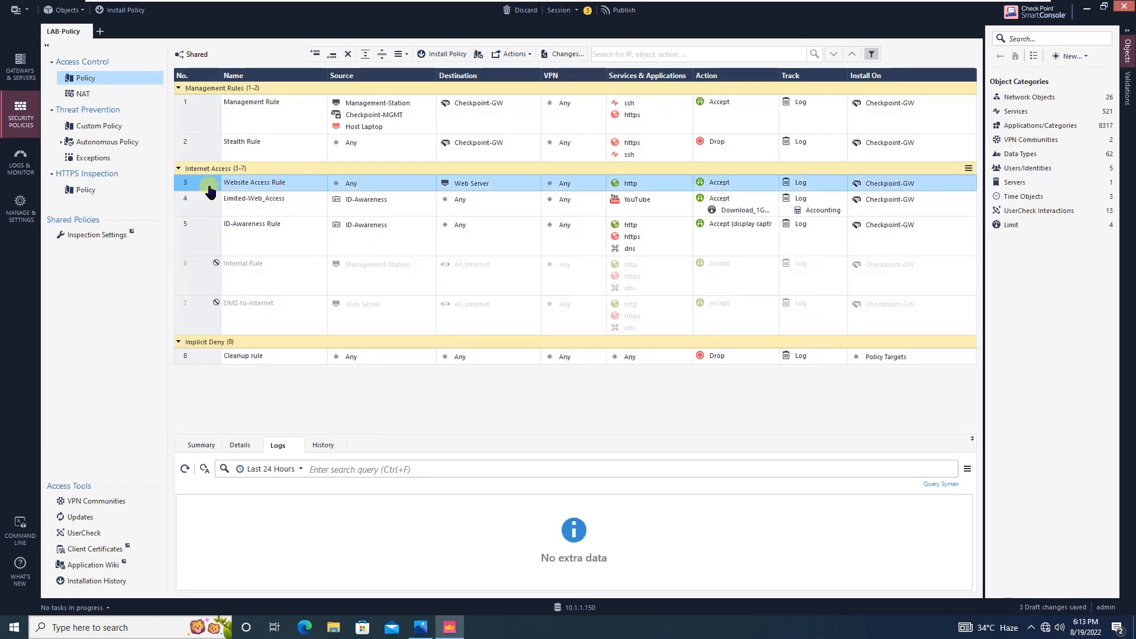
right_click(209, 189)
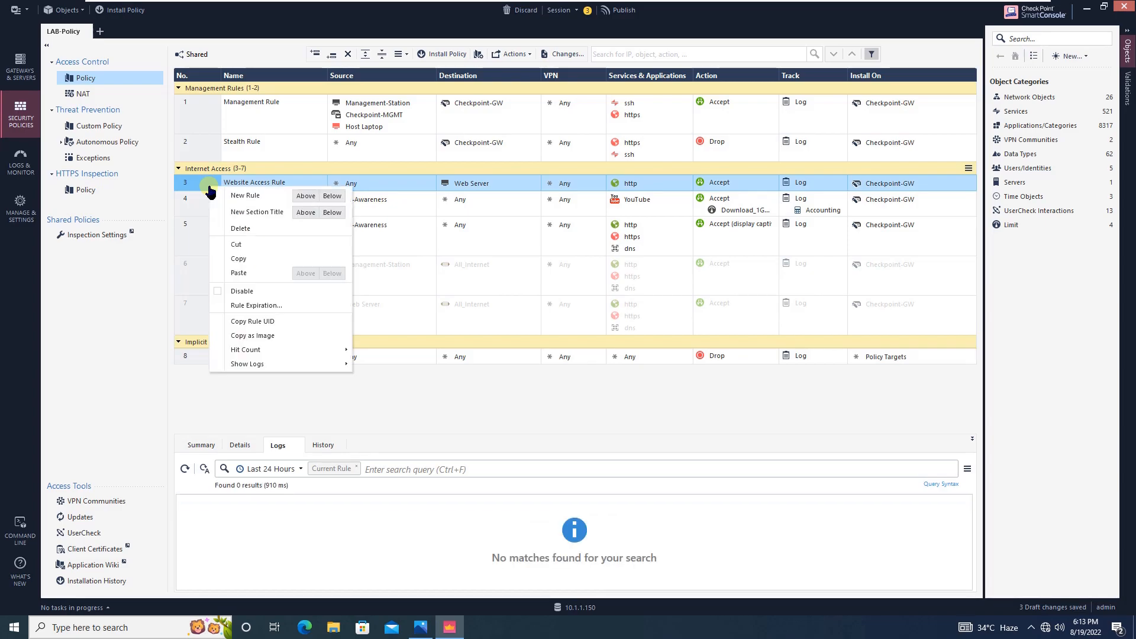
left_click(305, 196)
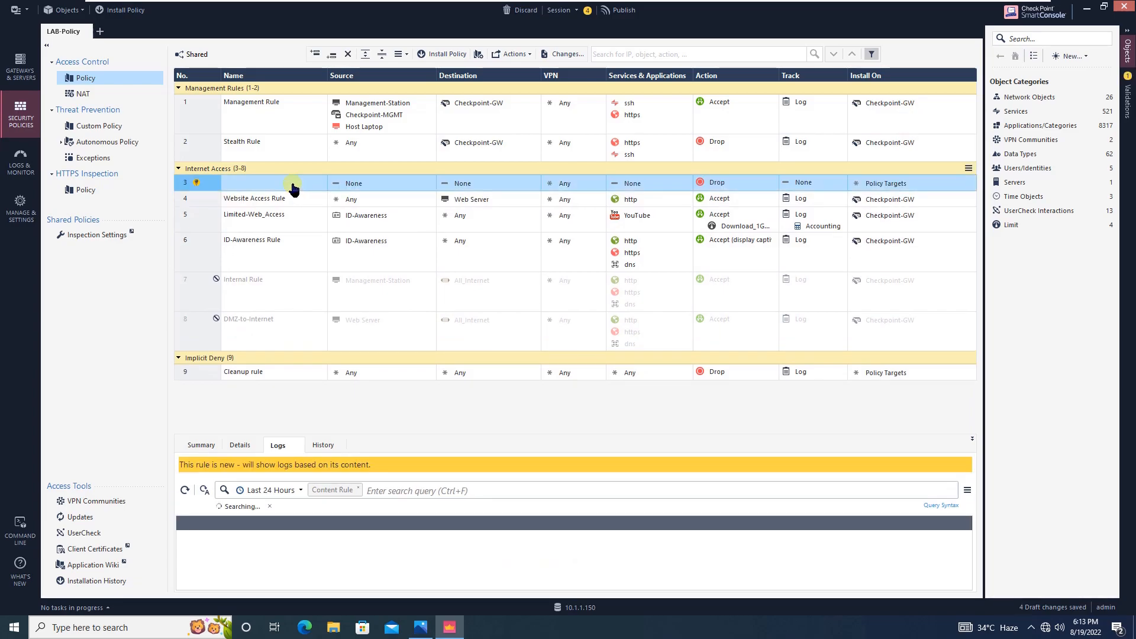
left_click(293, 187)
type("Remote Access")
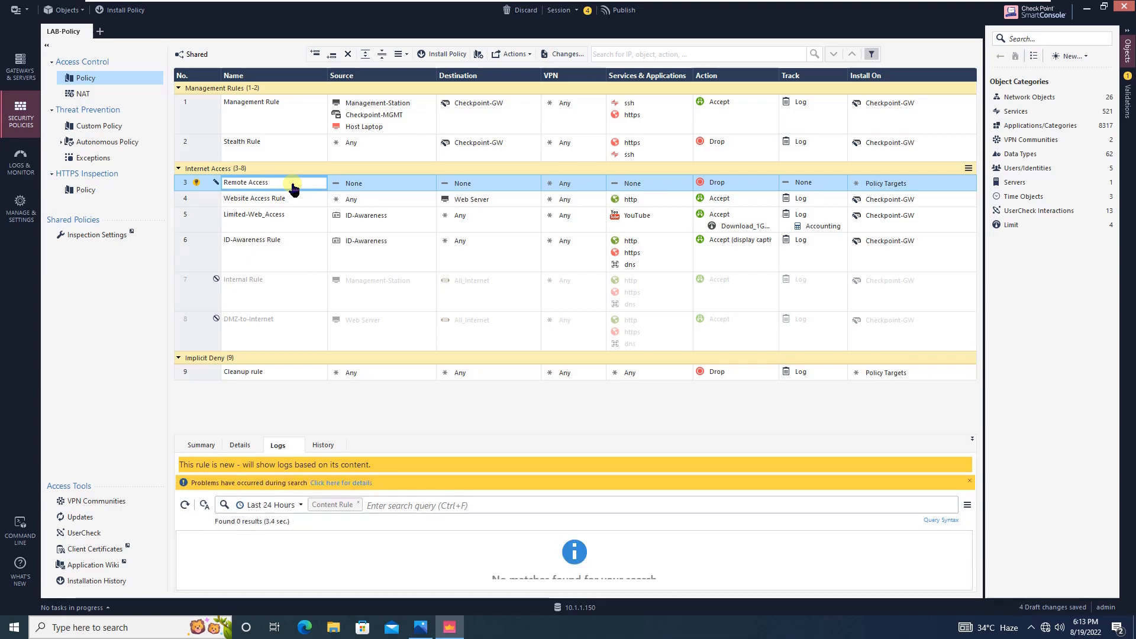
- Set the source of the Remote Access rule to the ID-Awareness access role
left_click(434, 185)
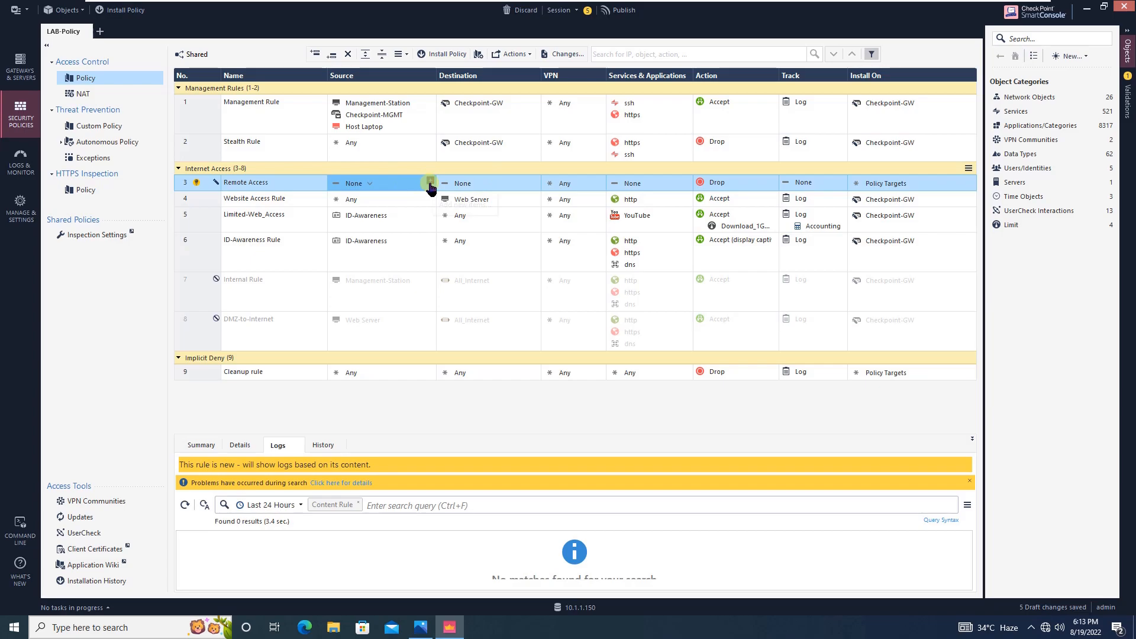
left_click(431, 181)
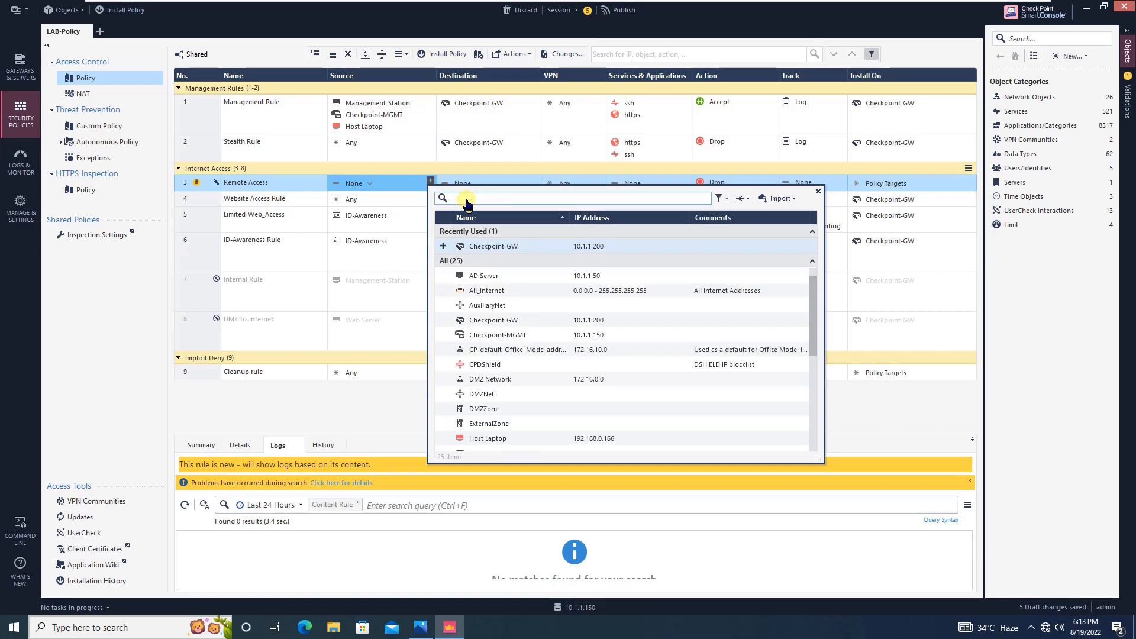
type("id")
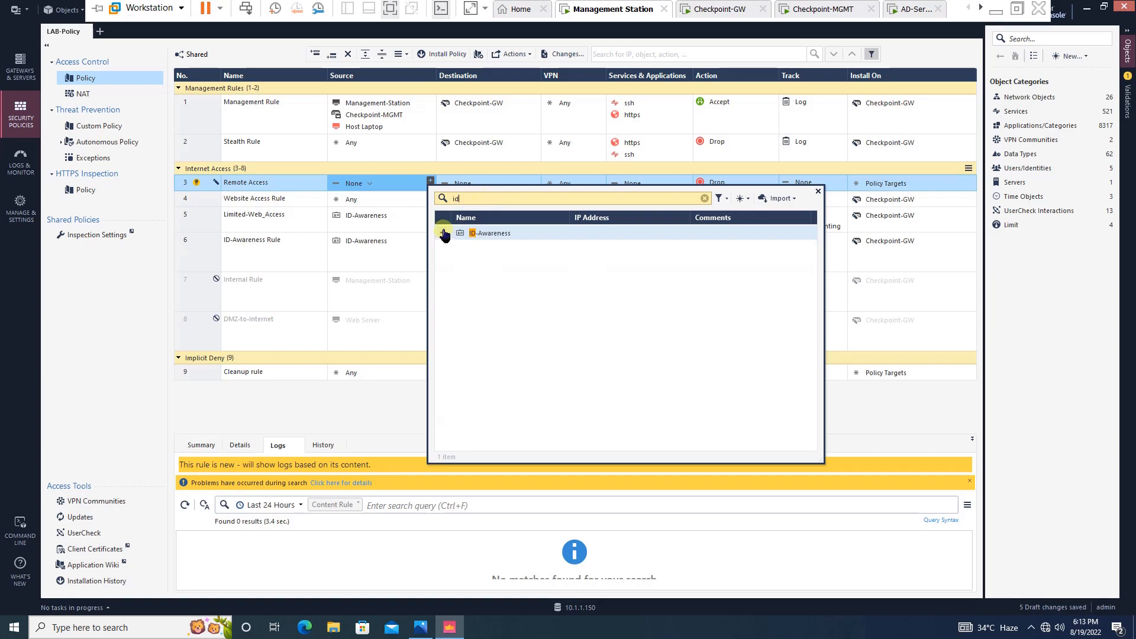
left_click(443, 233)
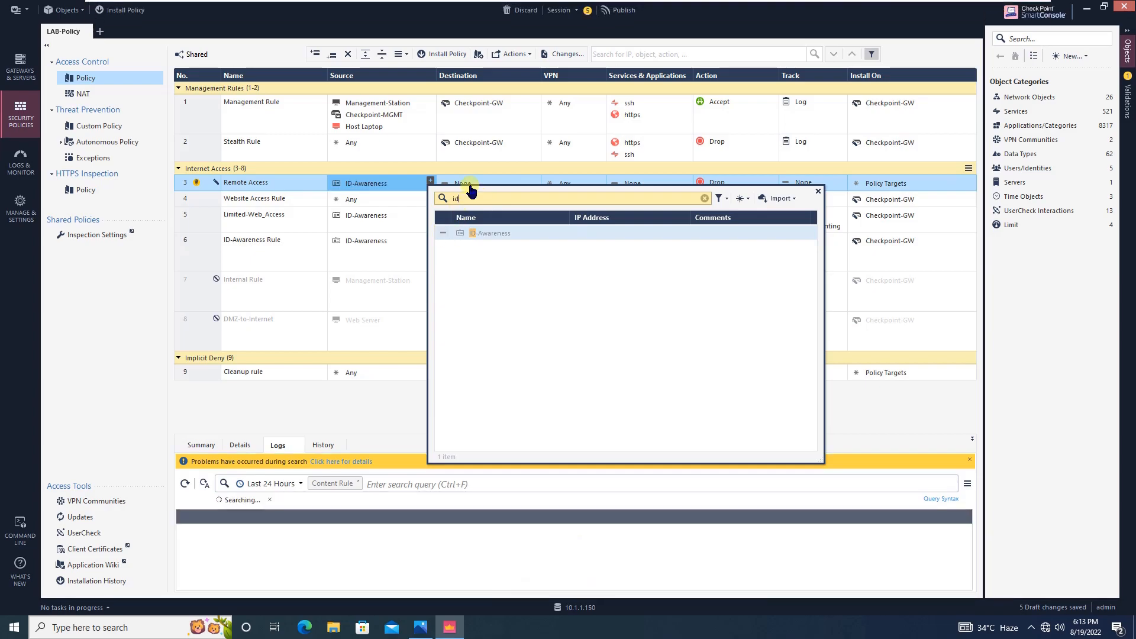
left_click(819, 191)
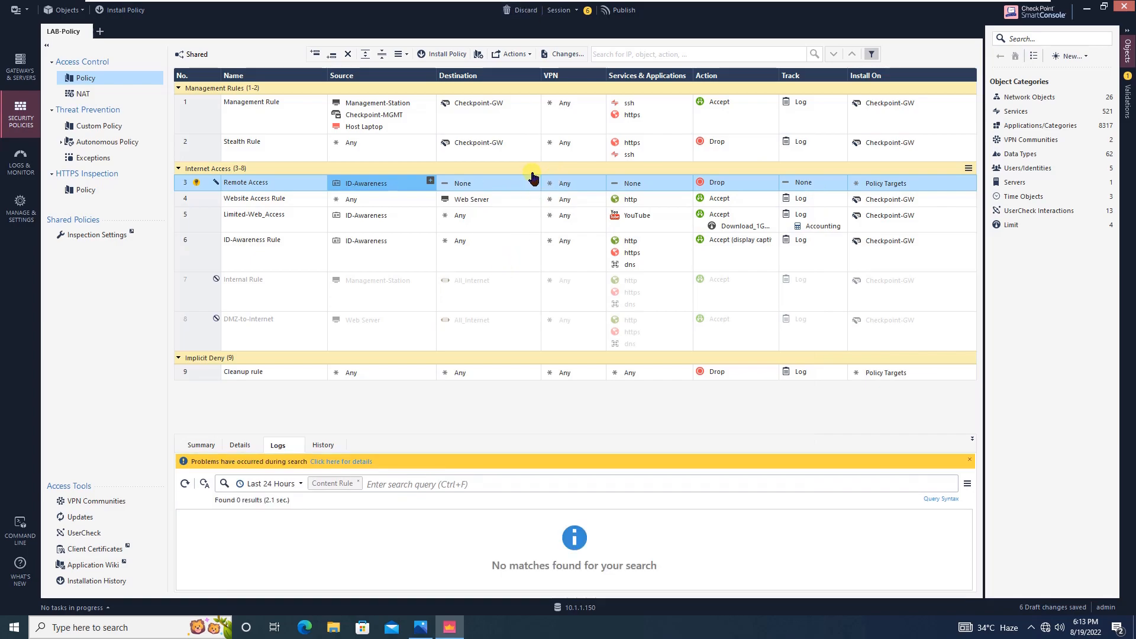
- Set the destination of the Remote Access rule to Internal LAN, consulting the CP Lab network diagram for the target network
left_click(534, 183)
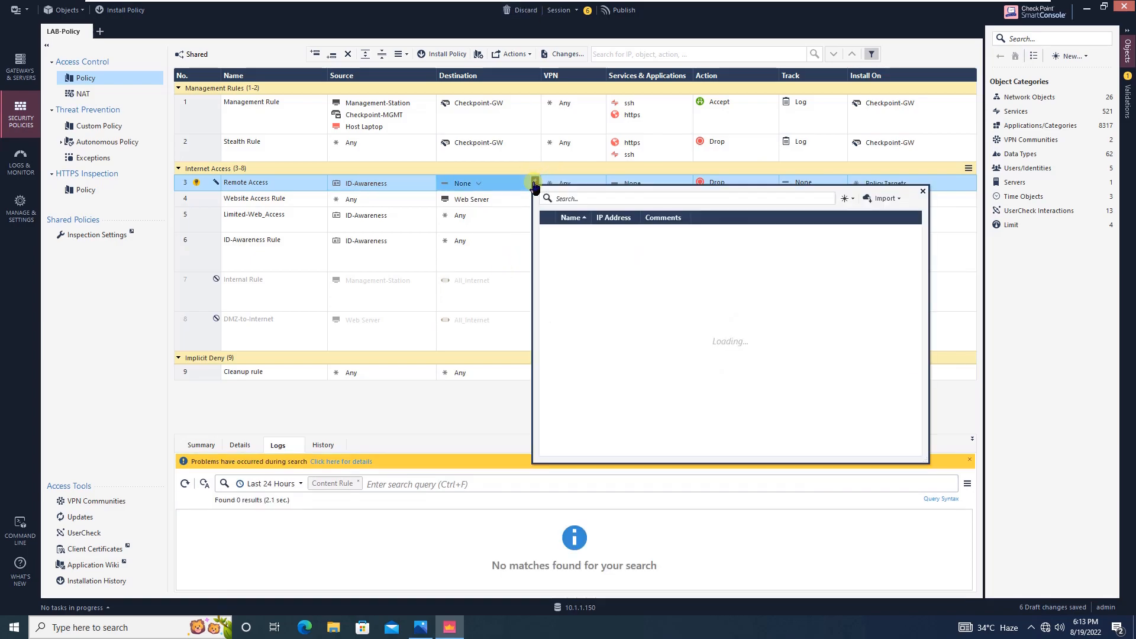
left_click(420, 627)
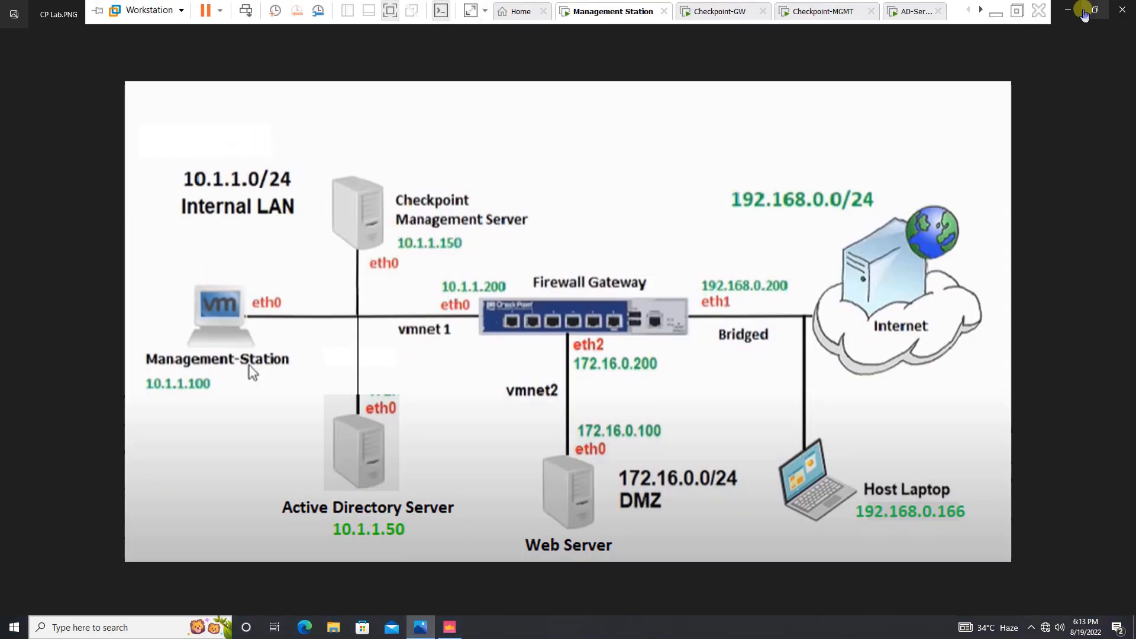
left_click(1071, 11)
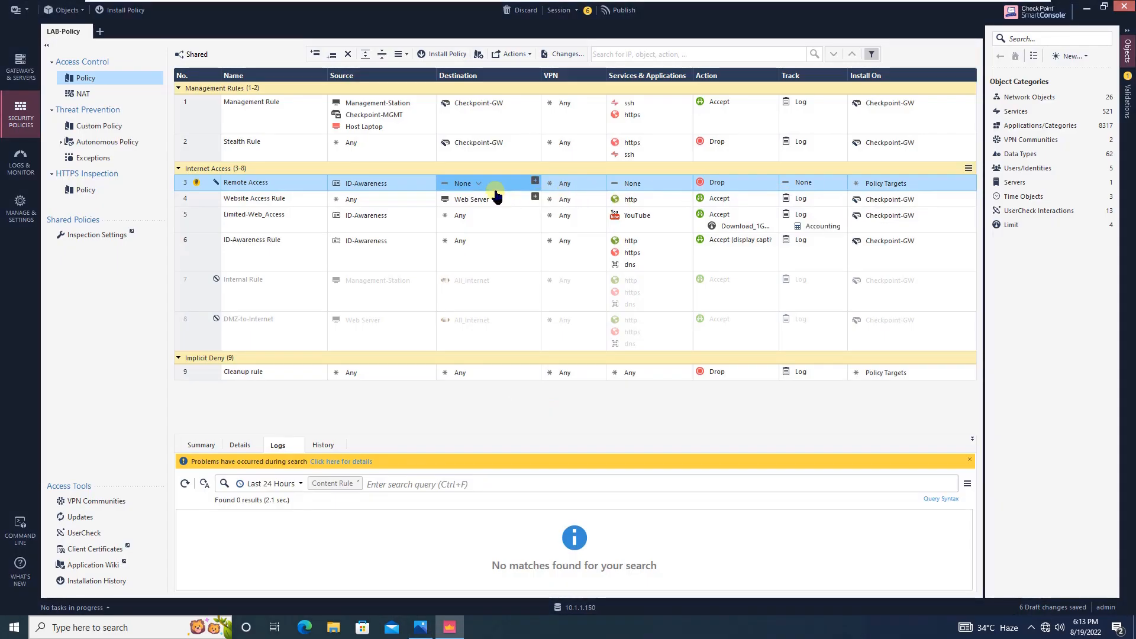
left_click(535, 181)
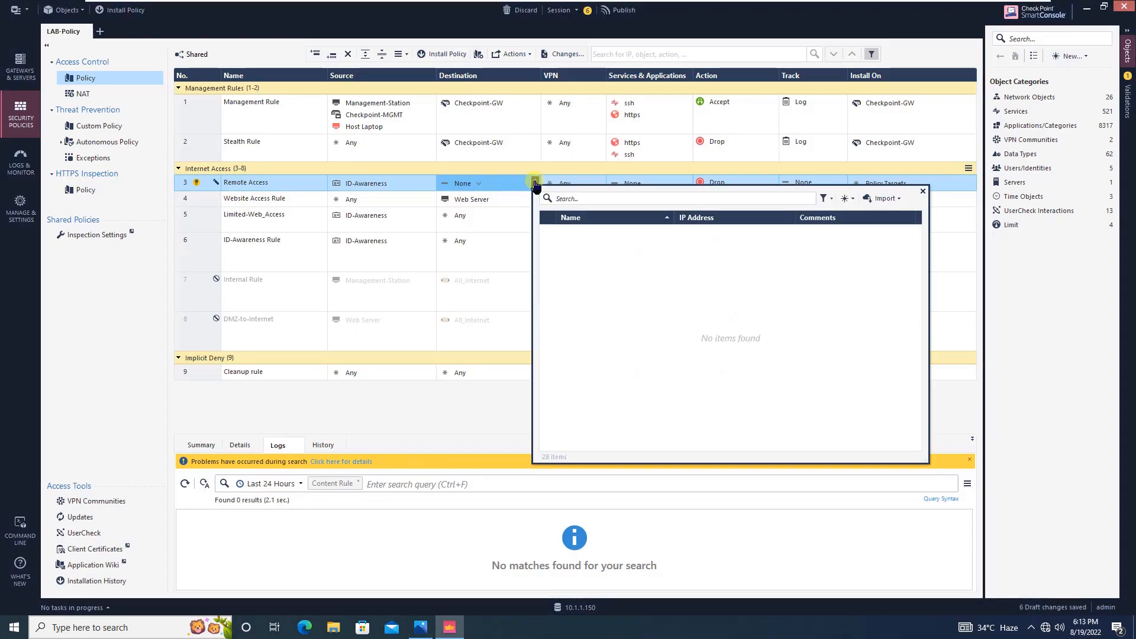
left_click(569, 200)
type("i9")
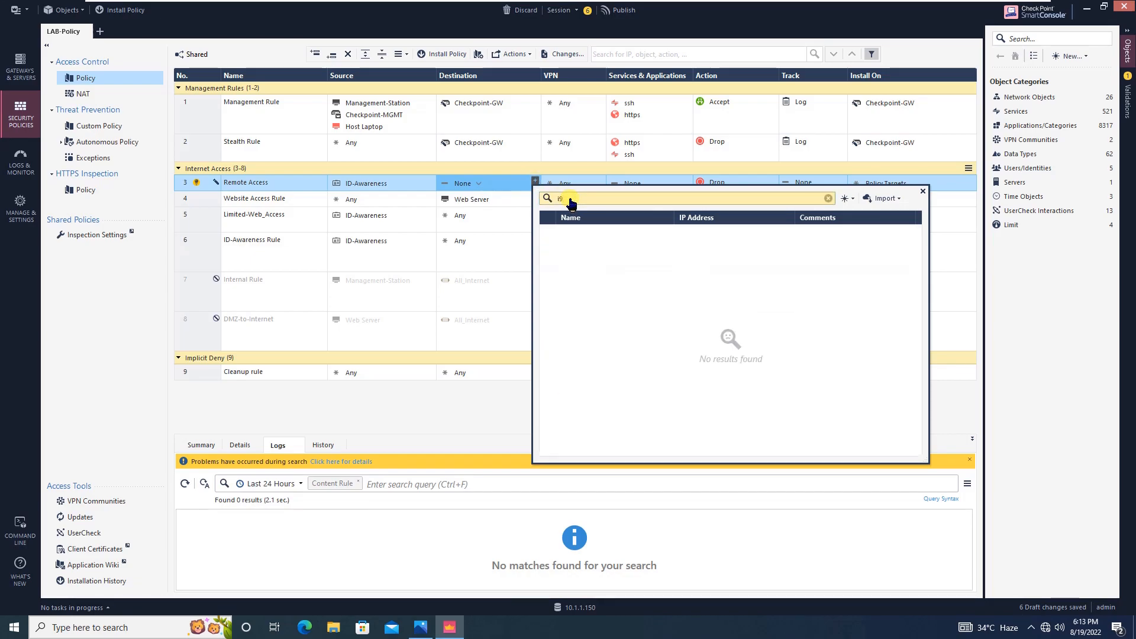
type("nt")
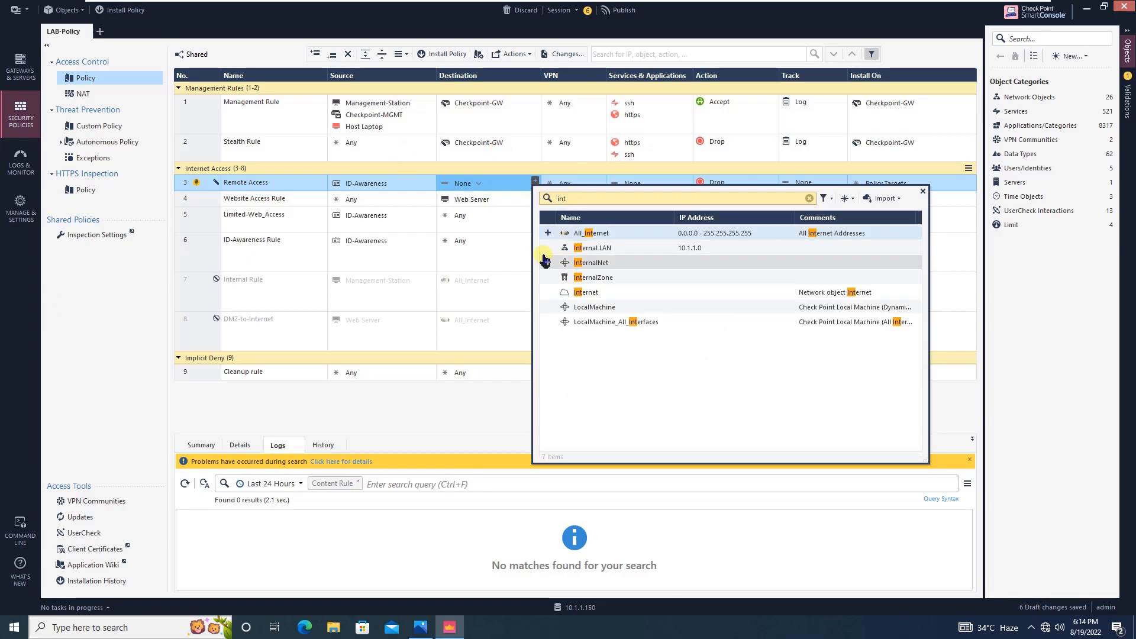
left_click(547, 248)
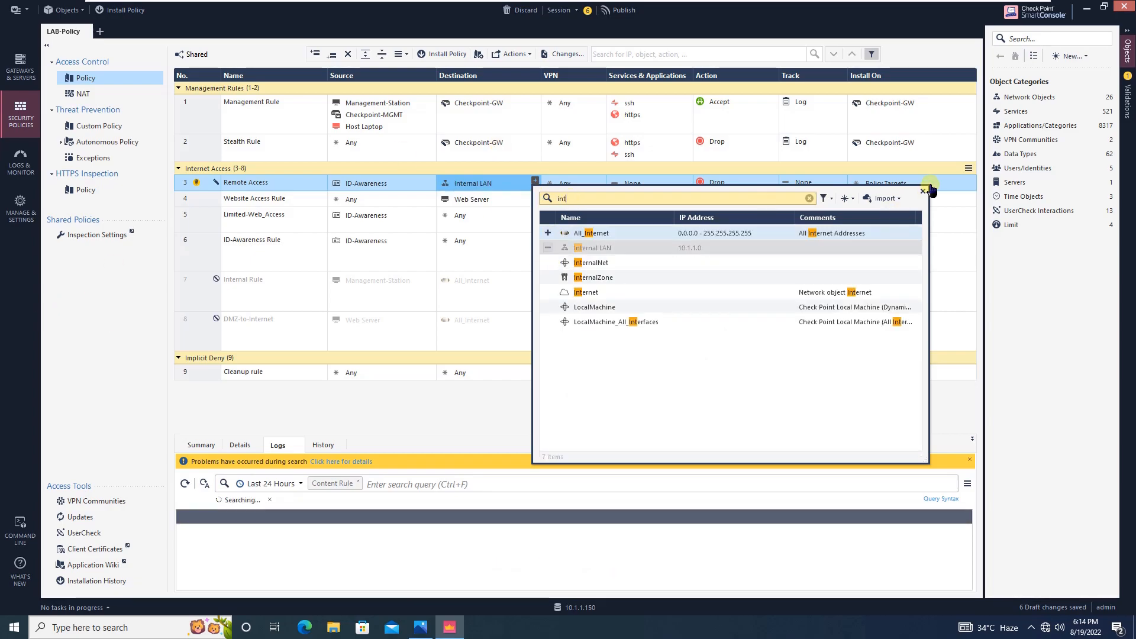
left_click(922, 194)
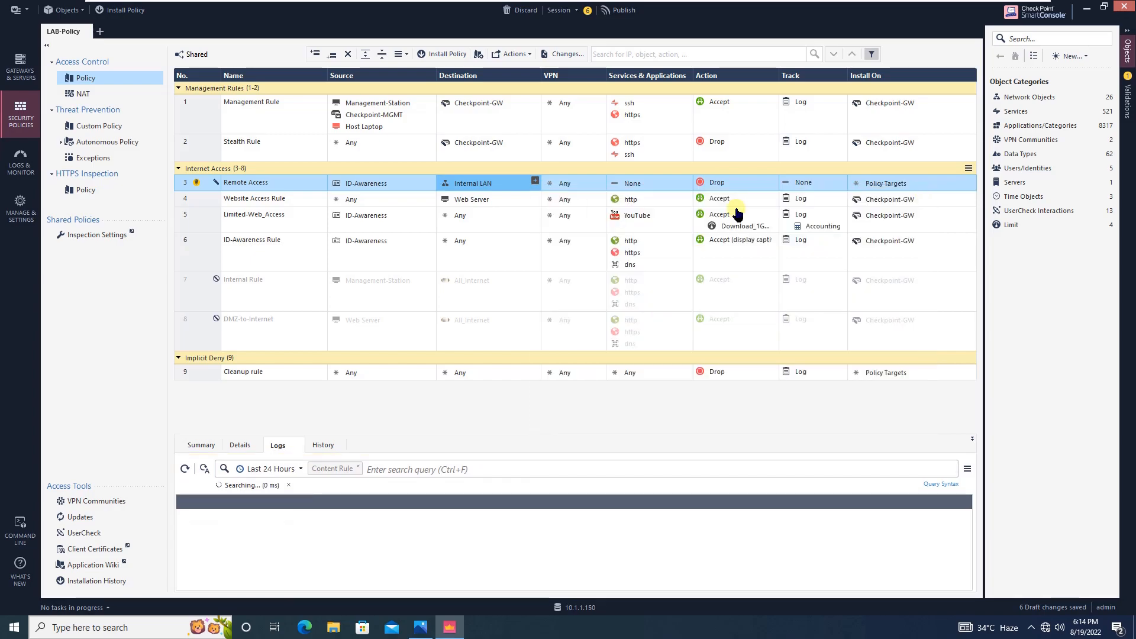
- Restrict the Remote Access rule's VPN setting to the specific RemoteAccess community
left_click(570, 188)
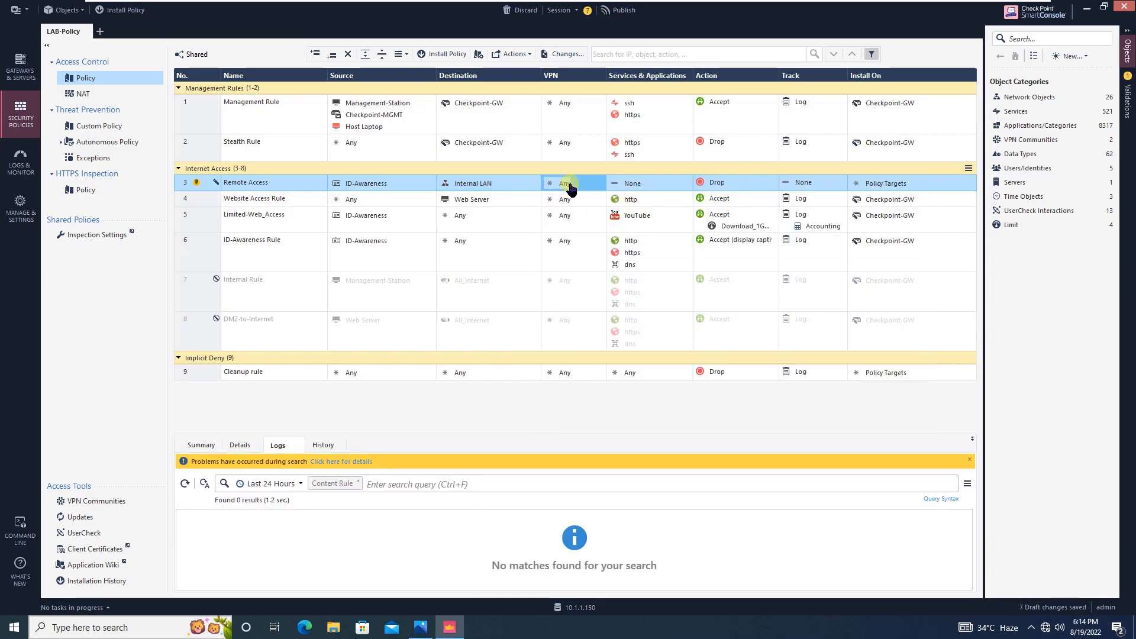
right_click(570, 187)
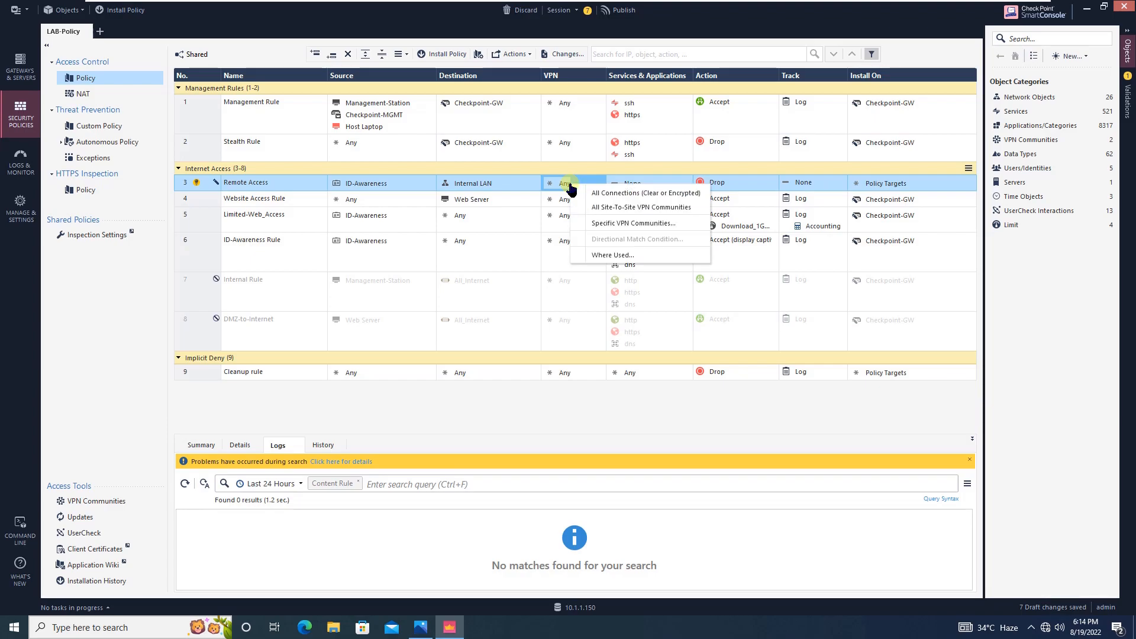
left_click(603, 224)
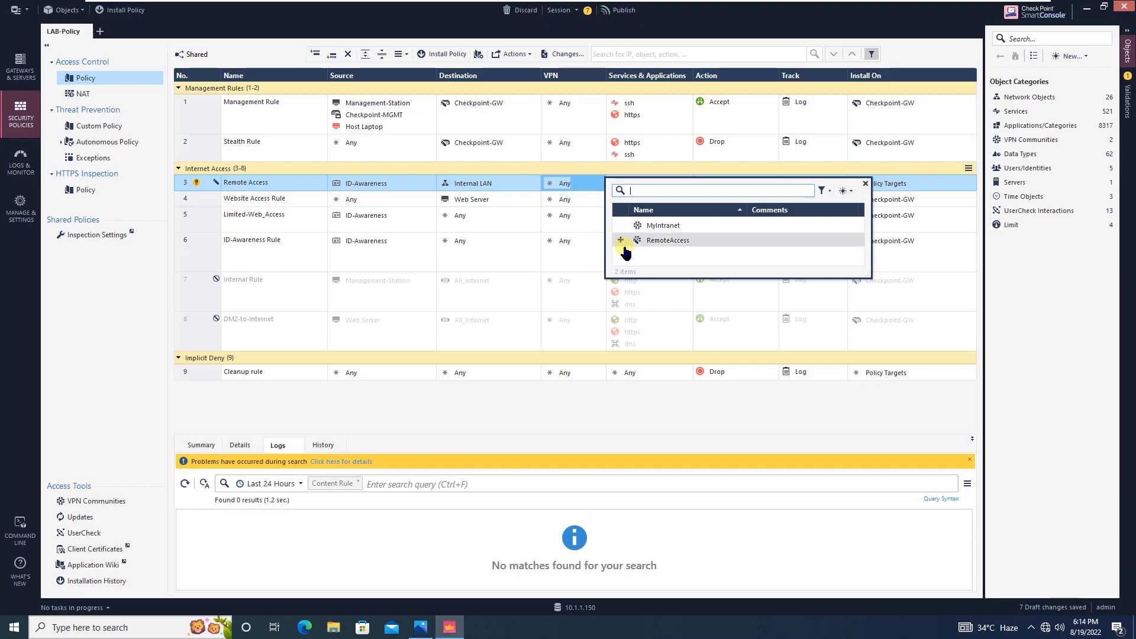
left_click(621, 241)
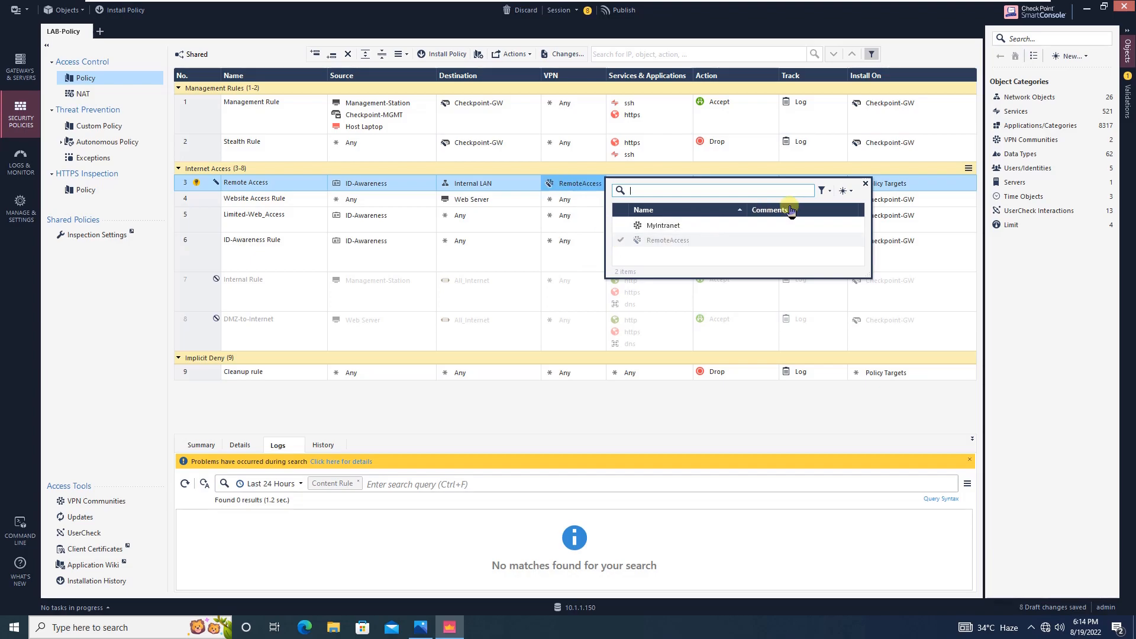
left_click(866, 184)
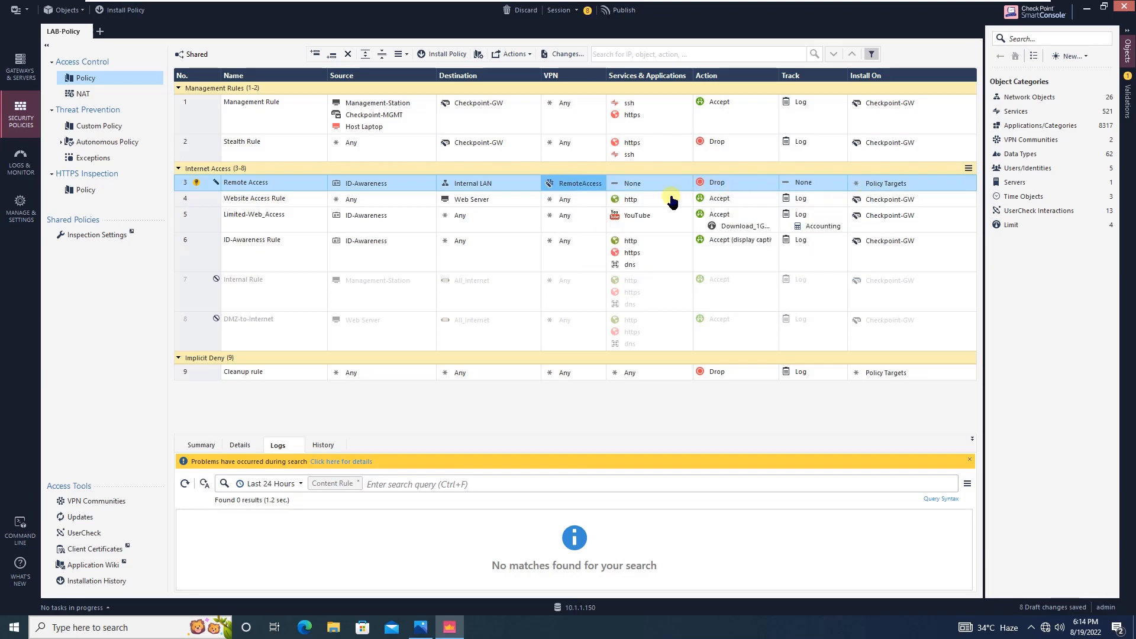
- Set the Remote Access rule's services and applications to Any and its action to Accept
left_click(650, 184)
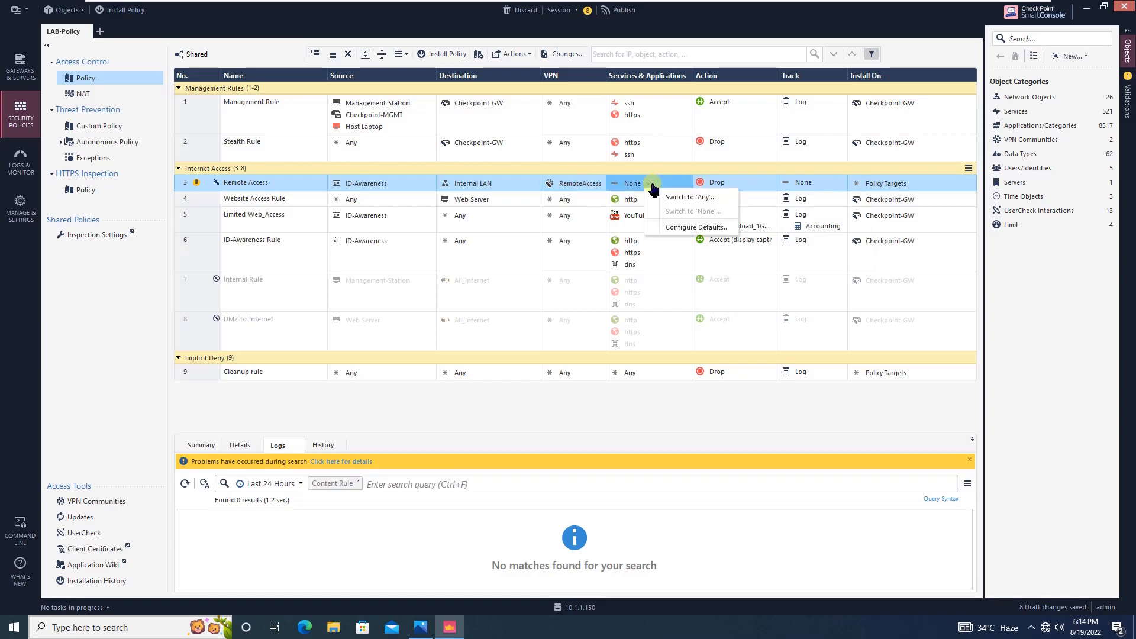
left_click(668, 198)
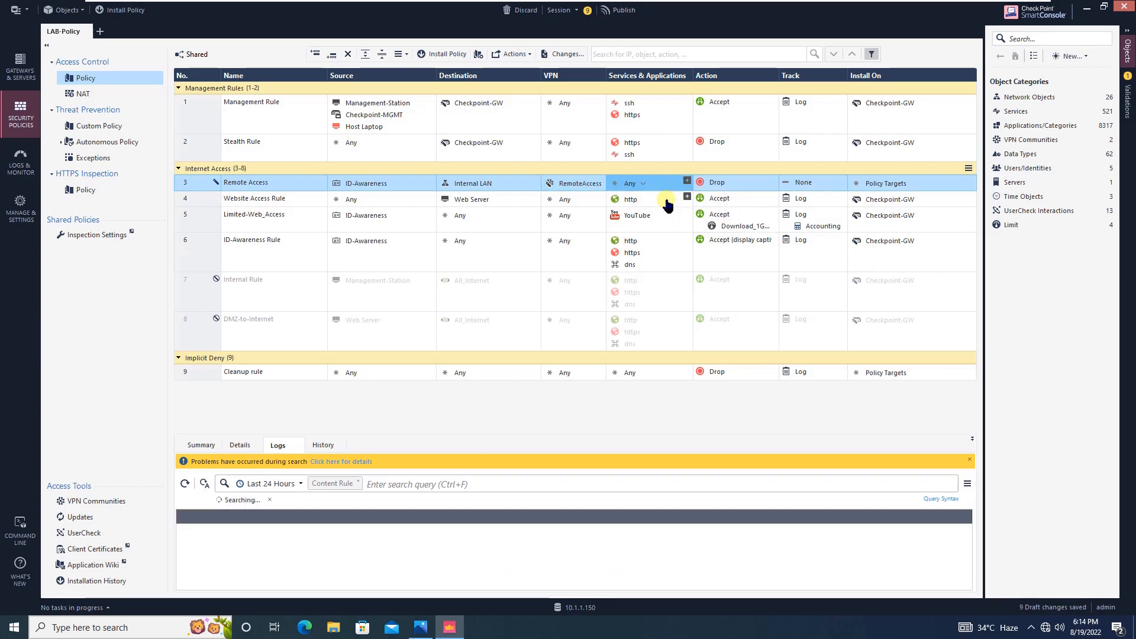
left_click(742, 187)
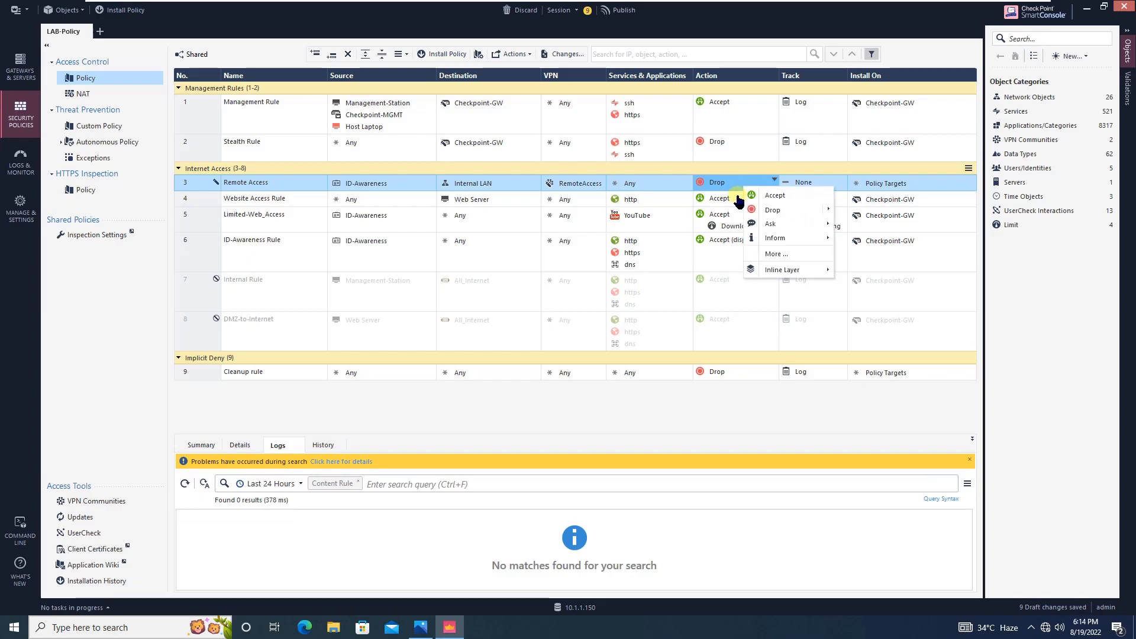
left_click(760, 197)
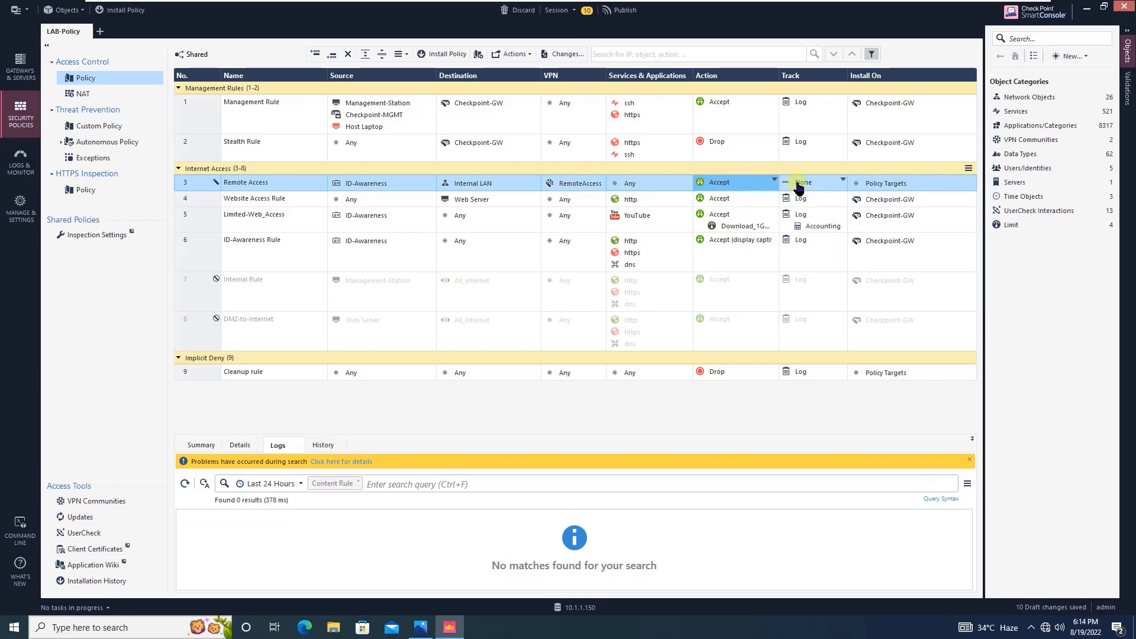
- Set the Remote Access rule's tracking to Log and its installation target to Checkpoint-GW
left_click(795, 184)
left_click(824, 206)
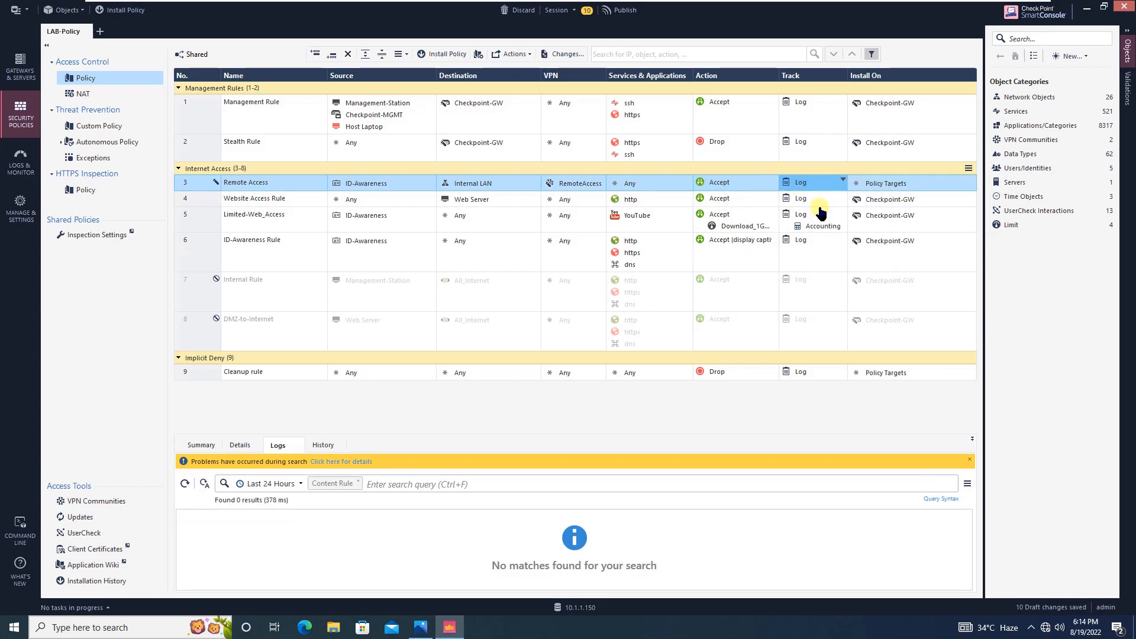
left_click(971, 181)
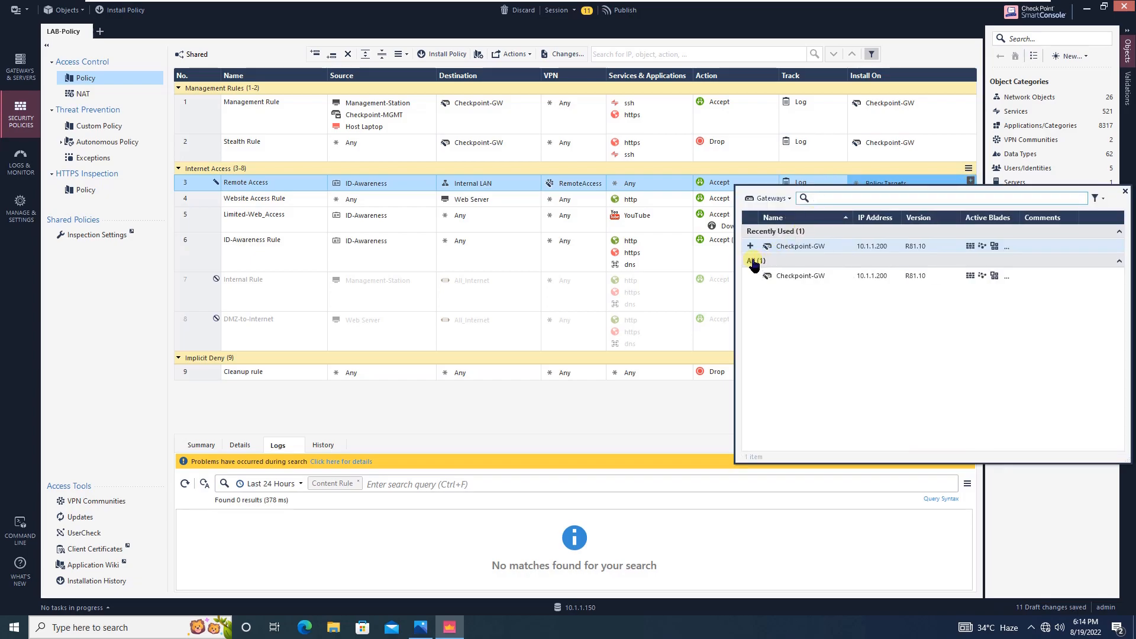
left_click(750, 246)
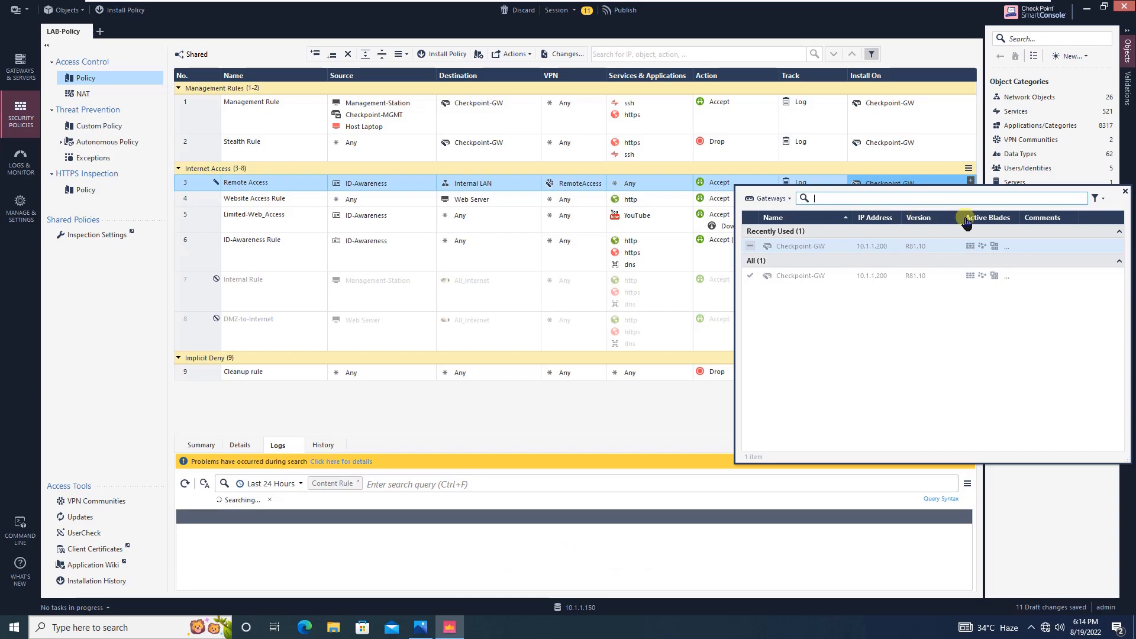
left_click(1124, 192)
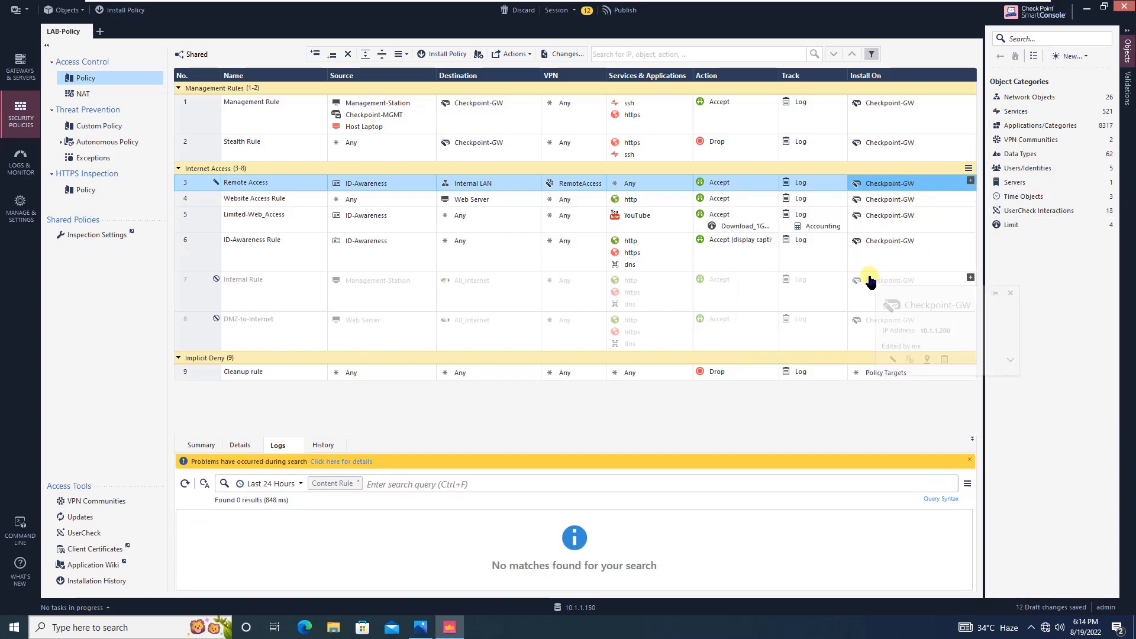
- Search the objects for "cp" and examine the default Office Mode address network, comparing it with the CP Lab network diagram
left_click(1075, 40)
type("cp")
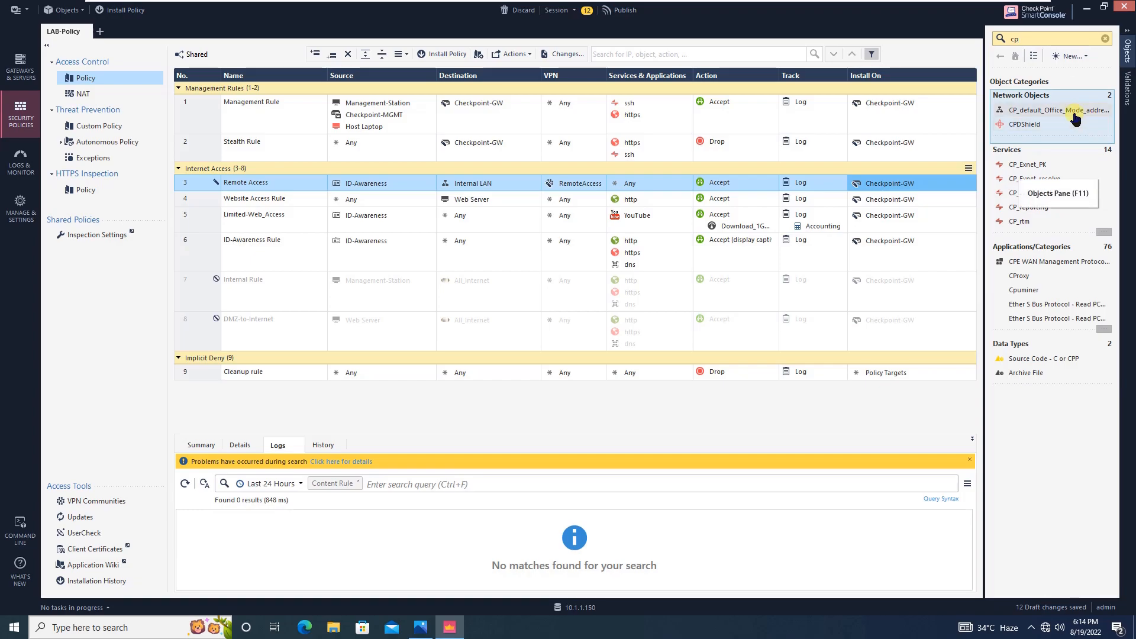
left_click(1074, 112)
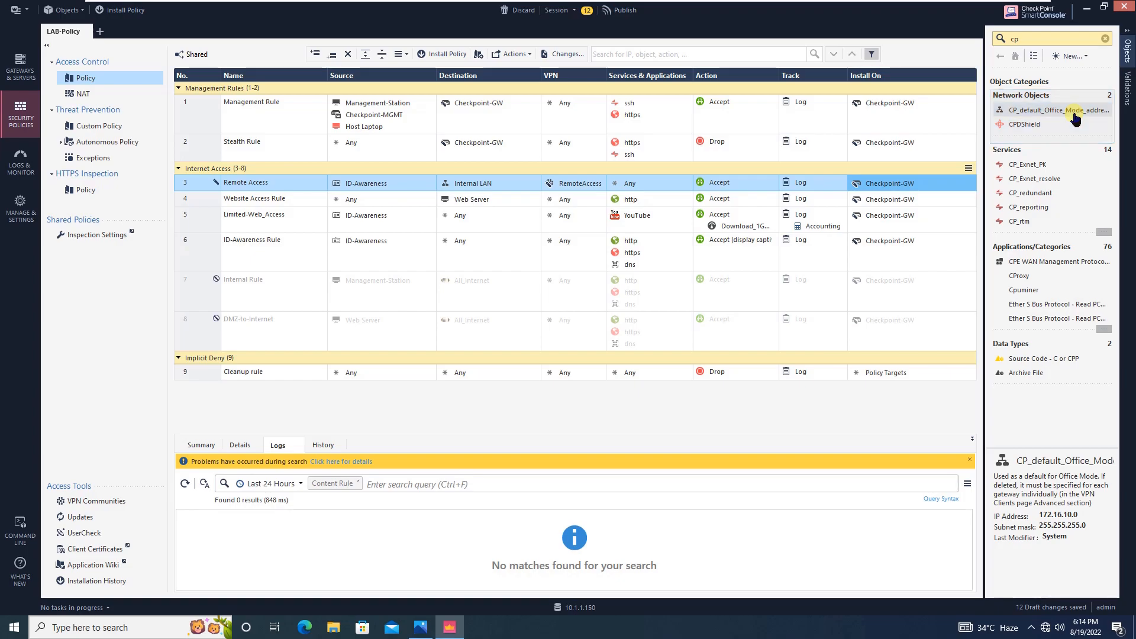
double_click(1073, 113)
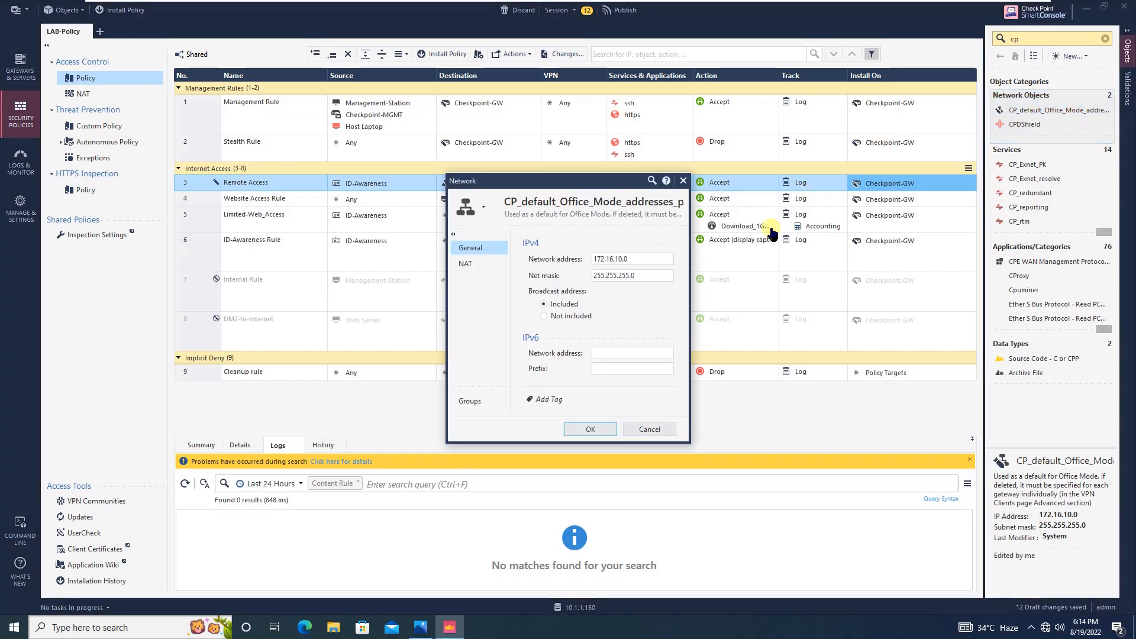
left_click(422, 629)
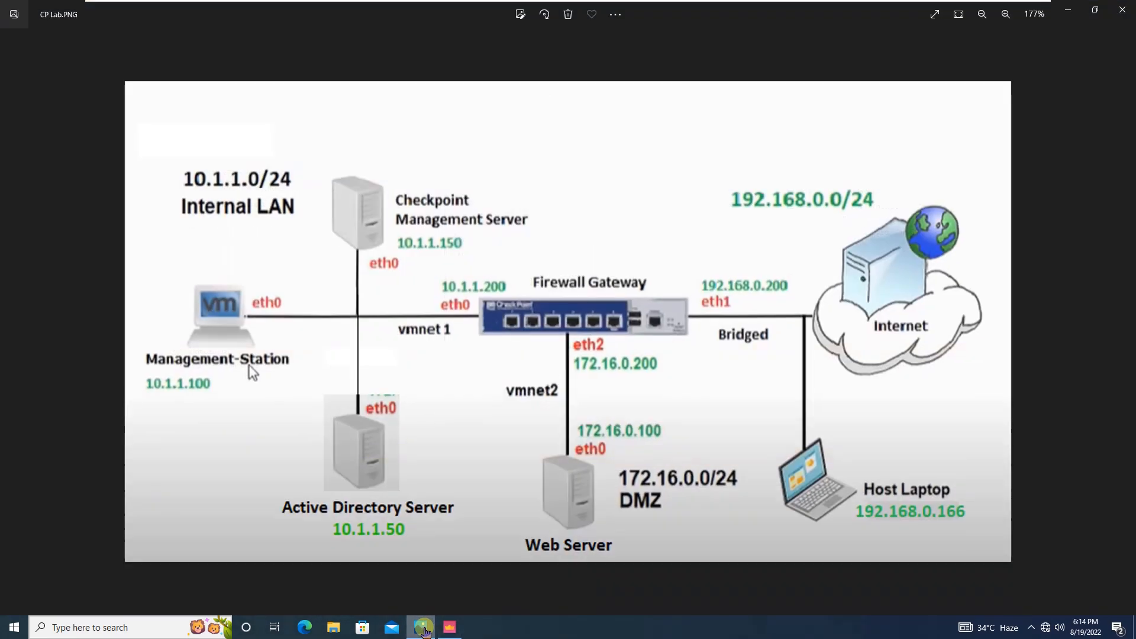
left_click(424, 630)
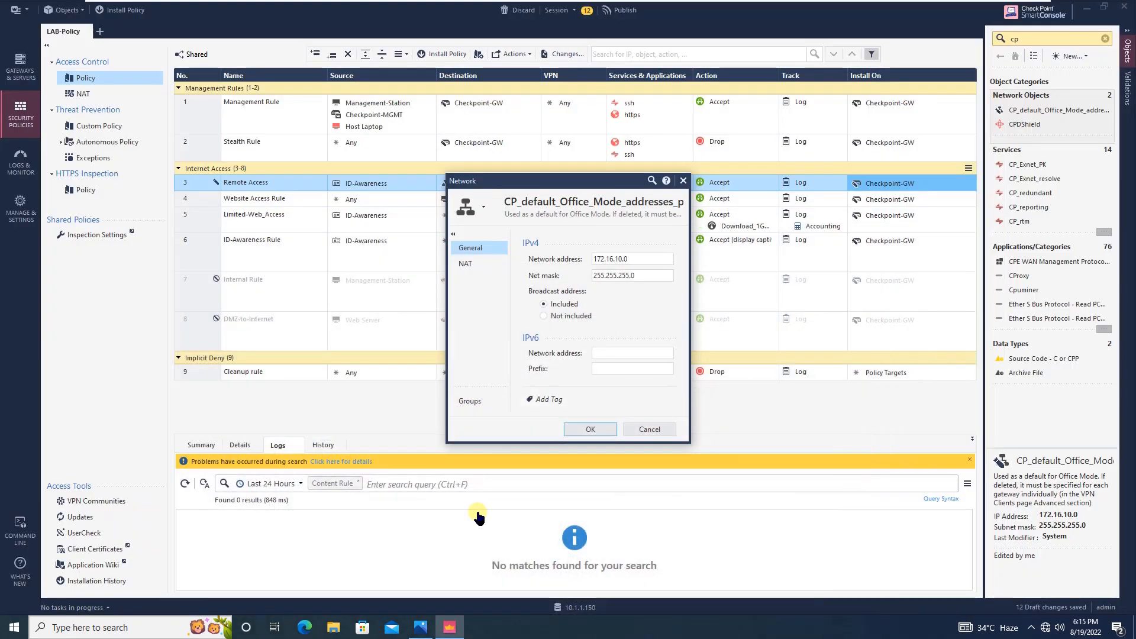
left_click(683, 181)
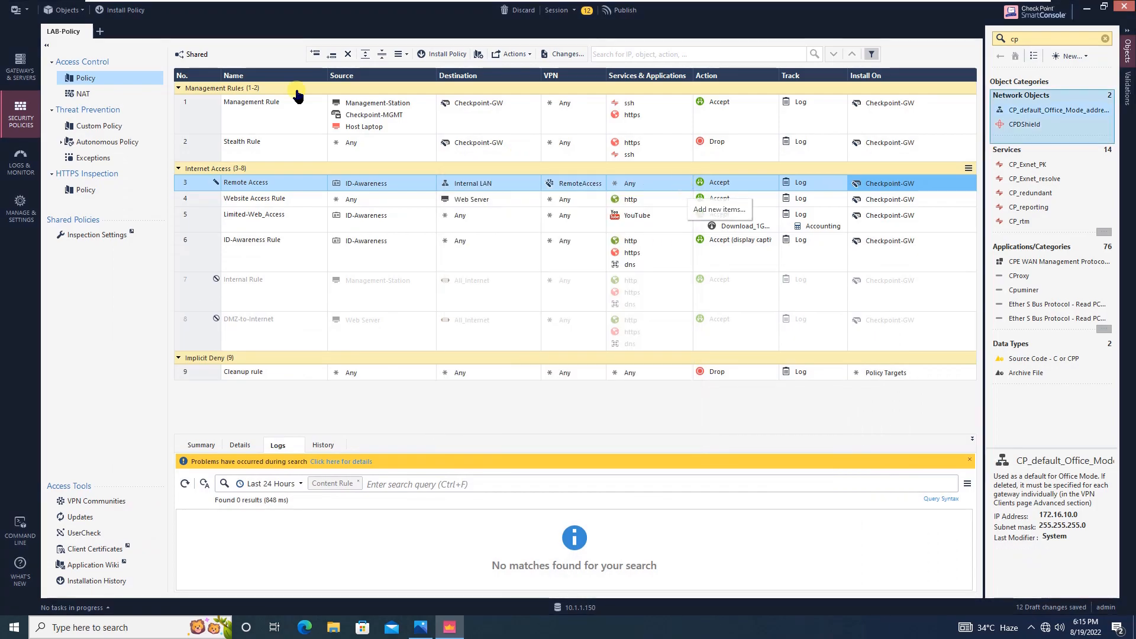
- Start the policy installation and publish the draft changes under the suggested session name
left_click(132, 17)
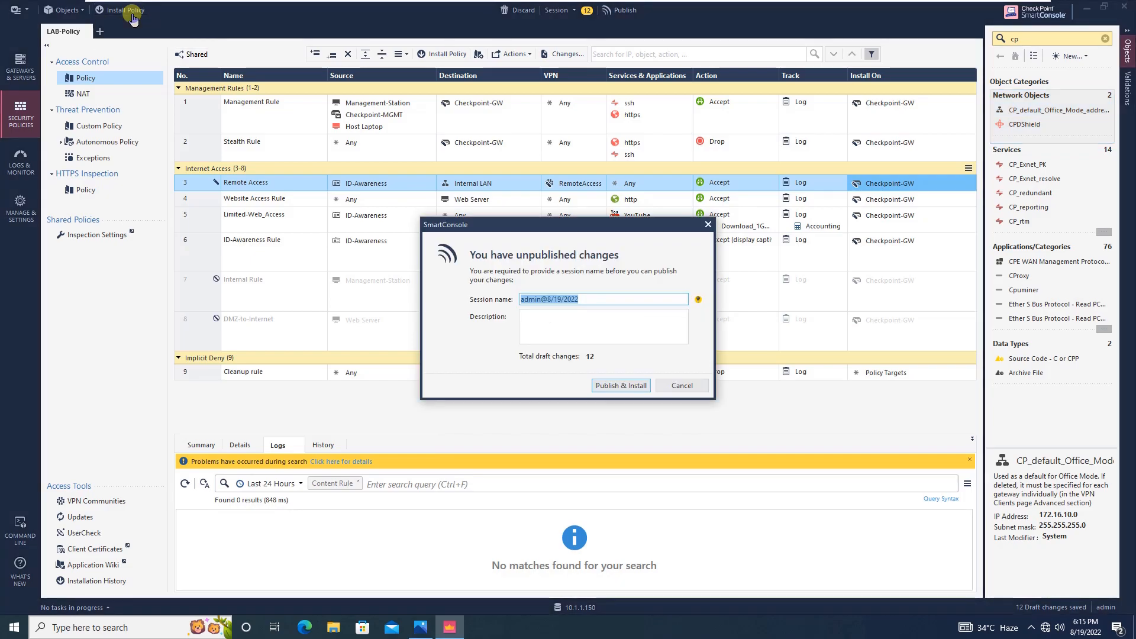
left_click(629, 387)
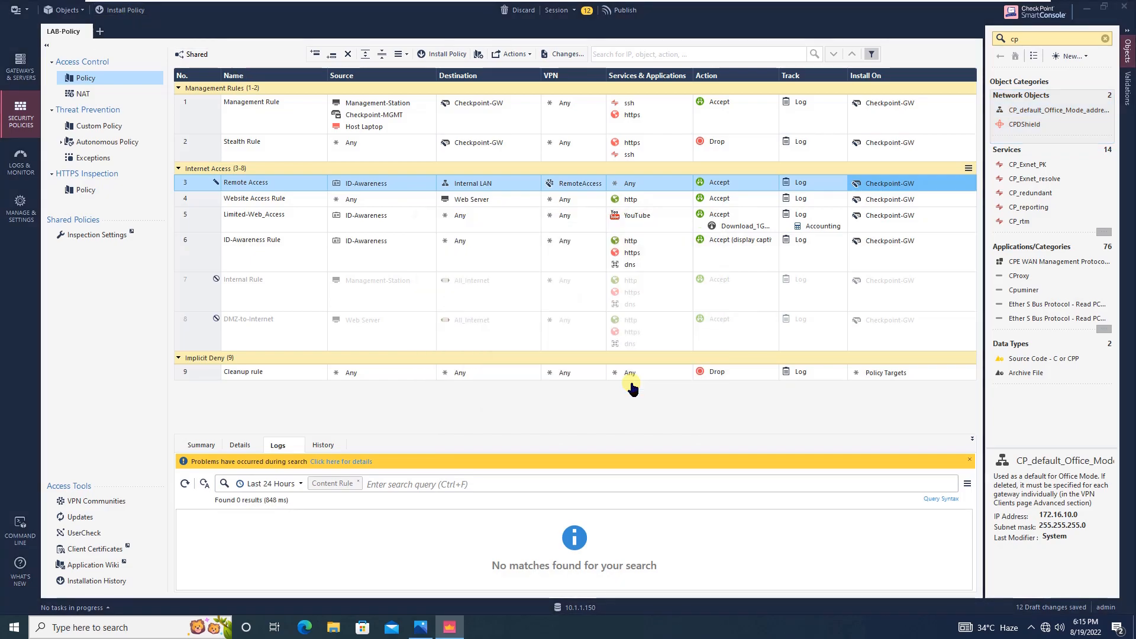
mouse_move(762, 6)
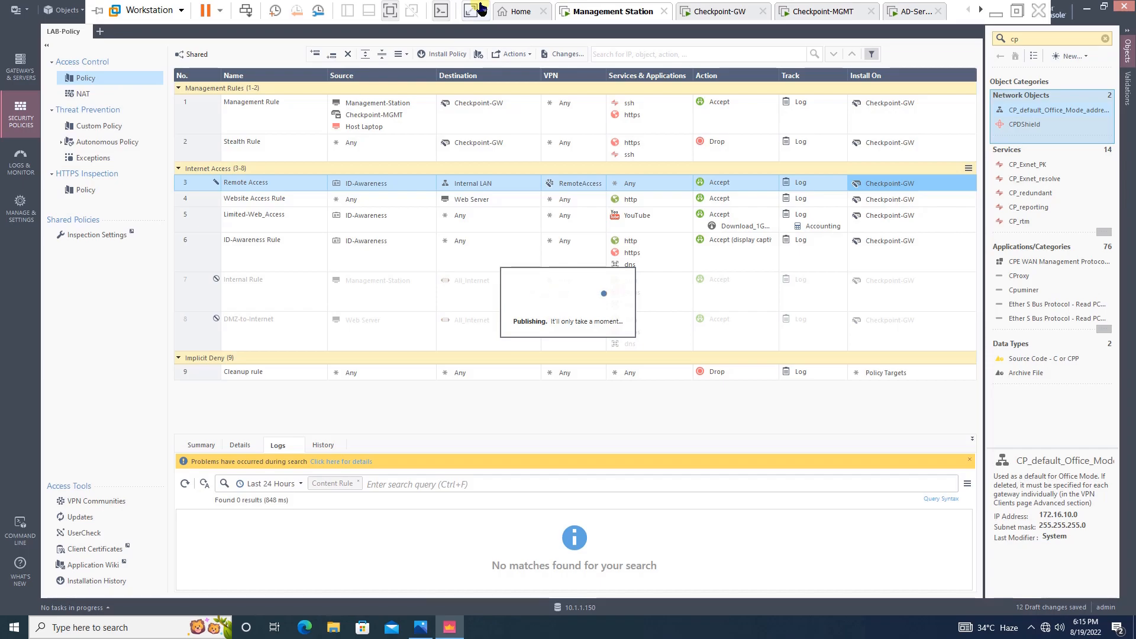
left_click(391, 10)
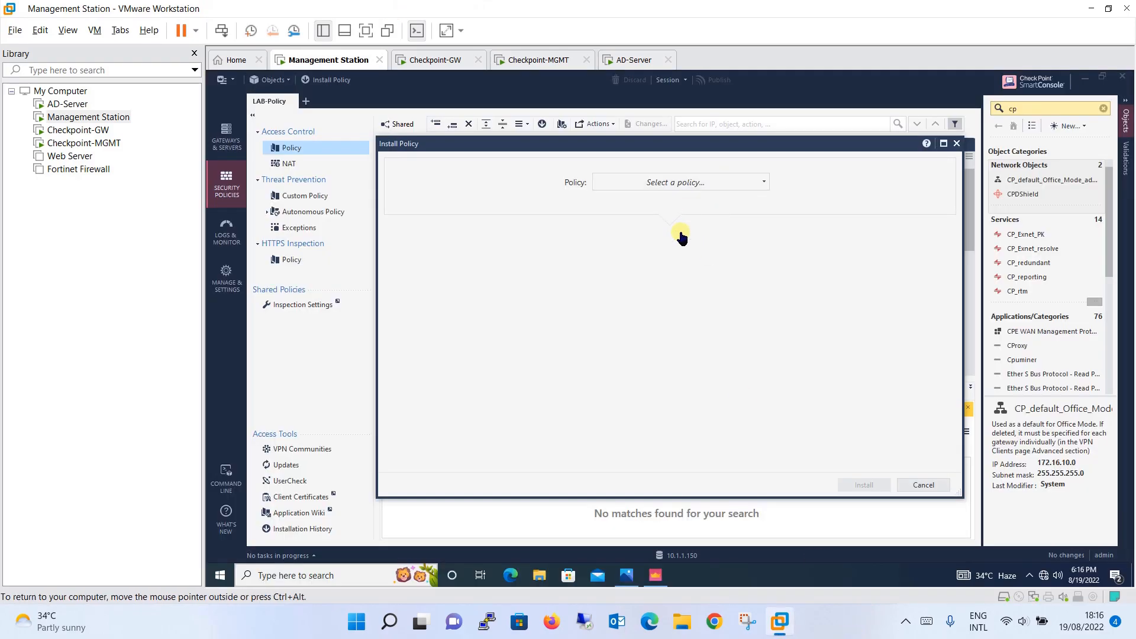
- Install LAB-Policy with Access Control and Threat Prevention on Checkpoint-GW, proceeding despite the expiring blade contracts
left_click(731, 183)
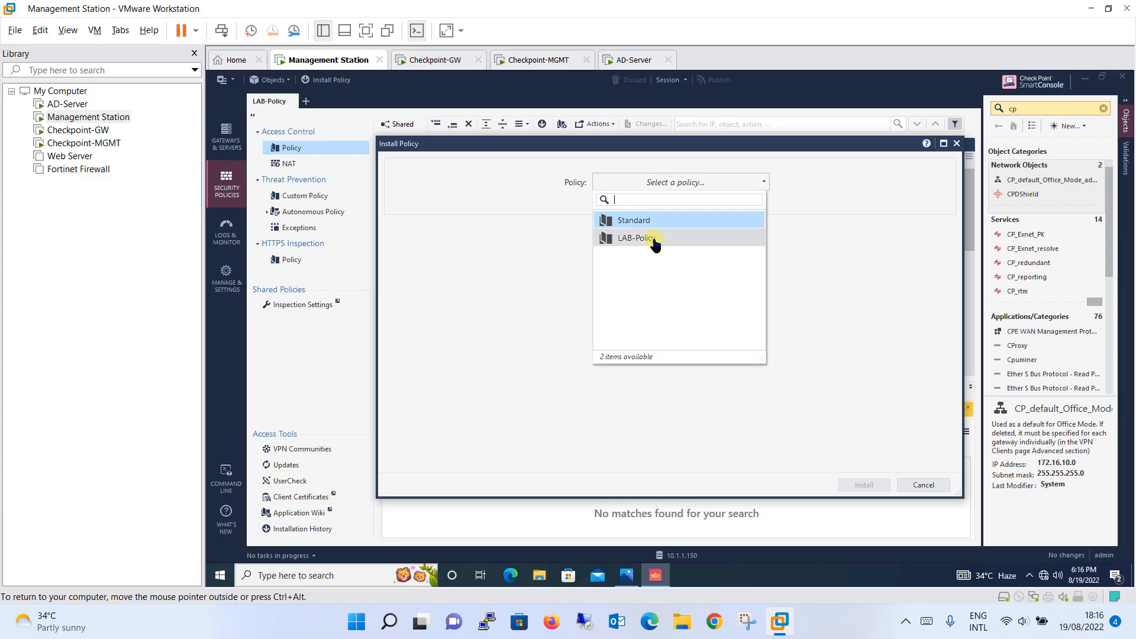
left_click(654, 239)
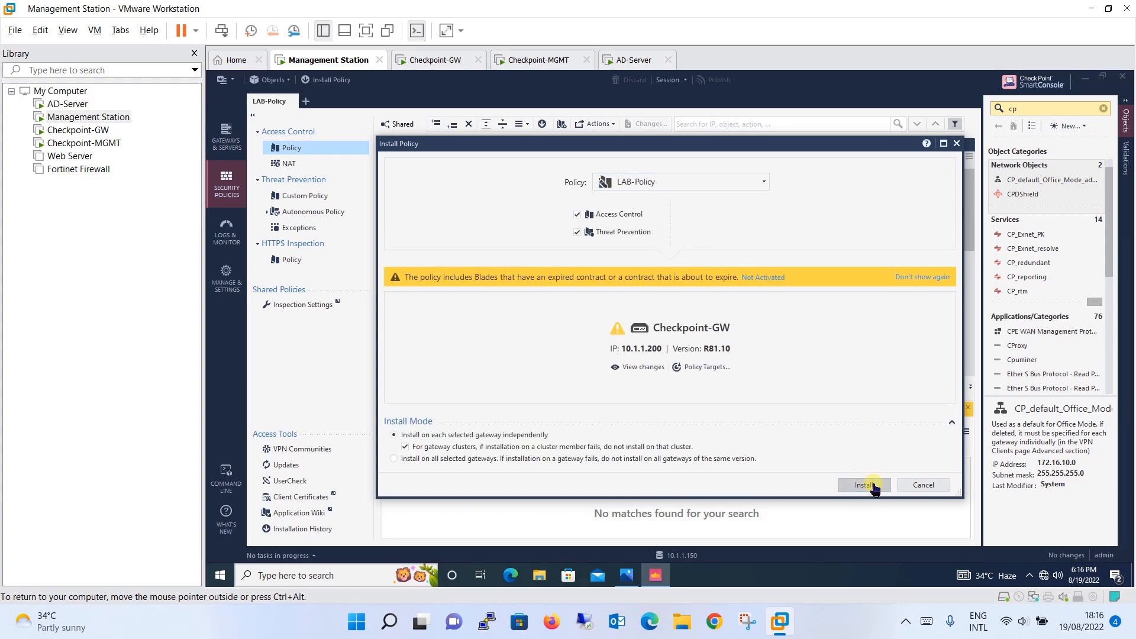
left_click(863, 486)
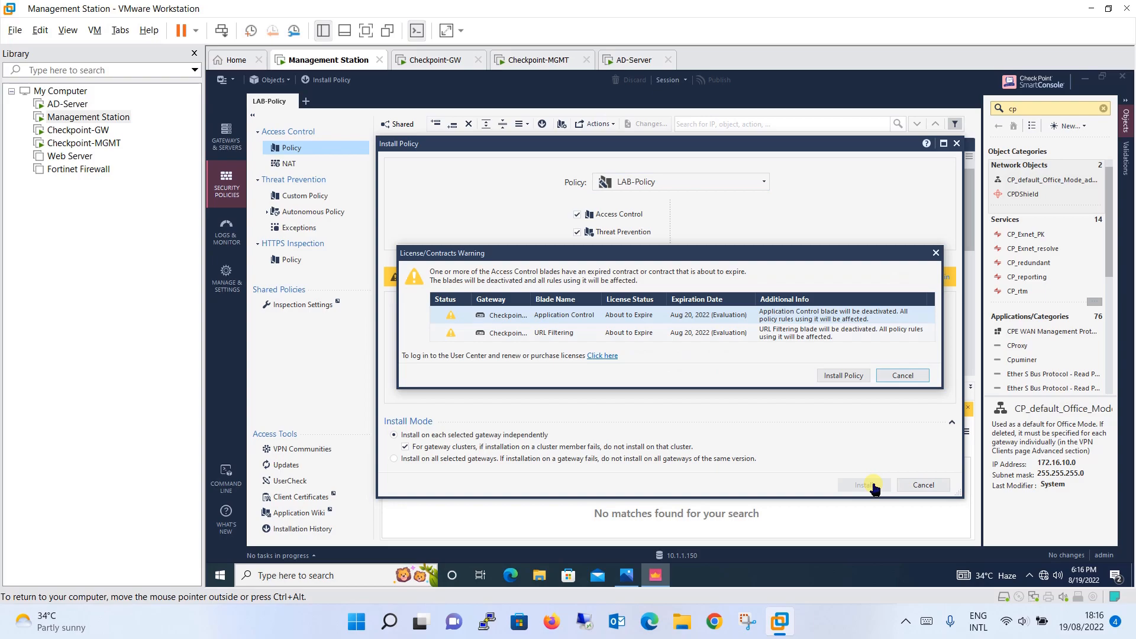
left_click(842, 377)
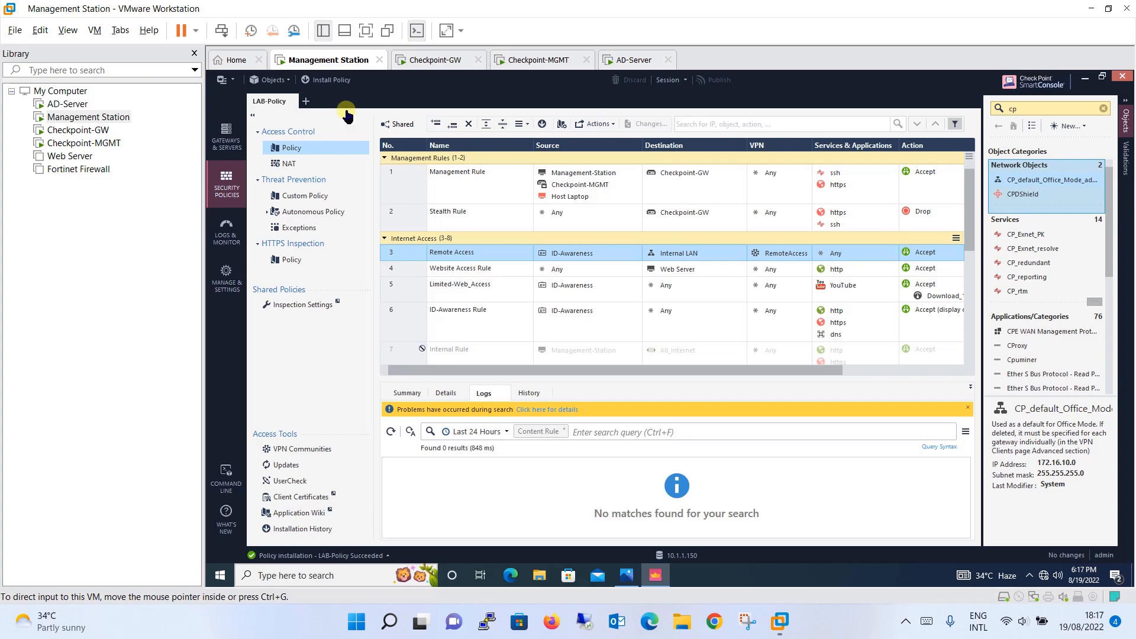
left_click(366, 30)
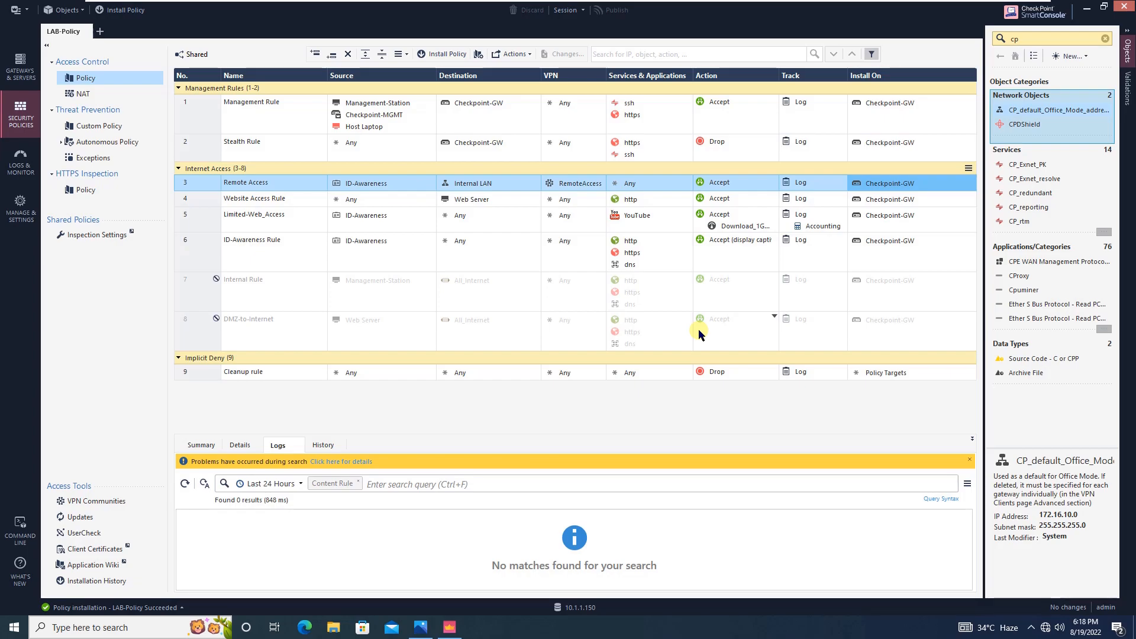
mouse_move(521, 4)
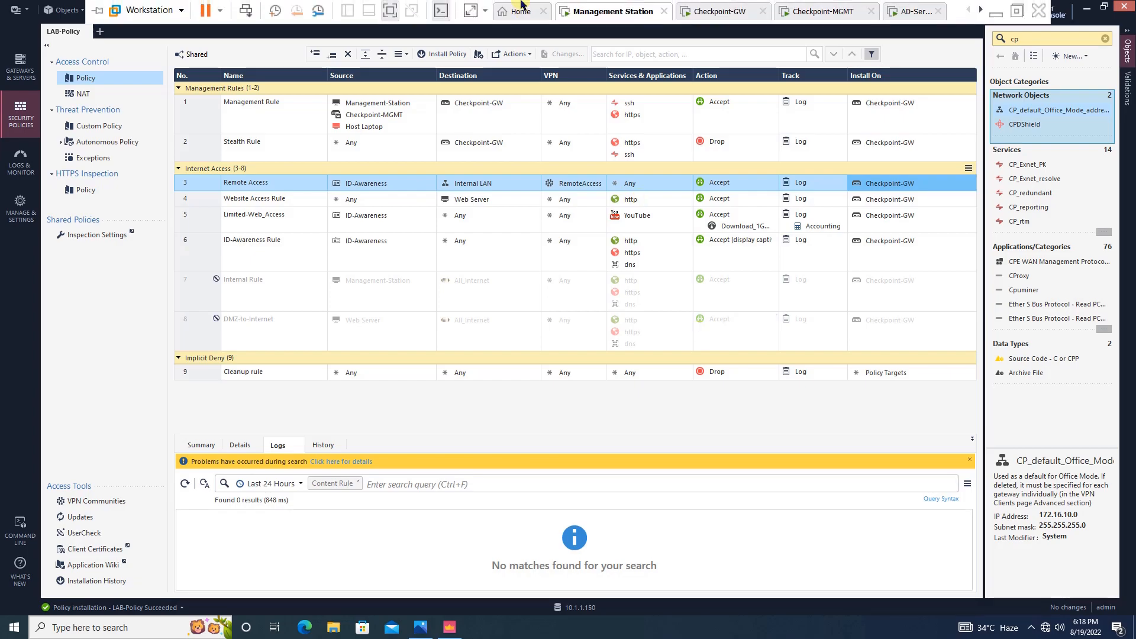
left_click(390, 14)
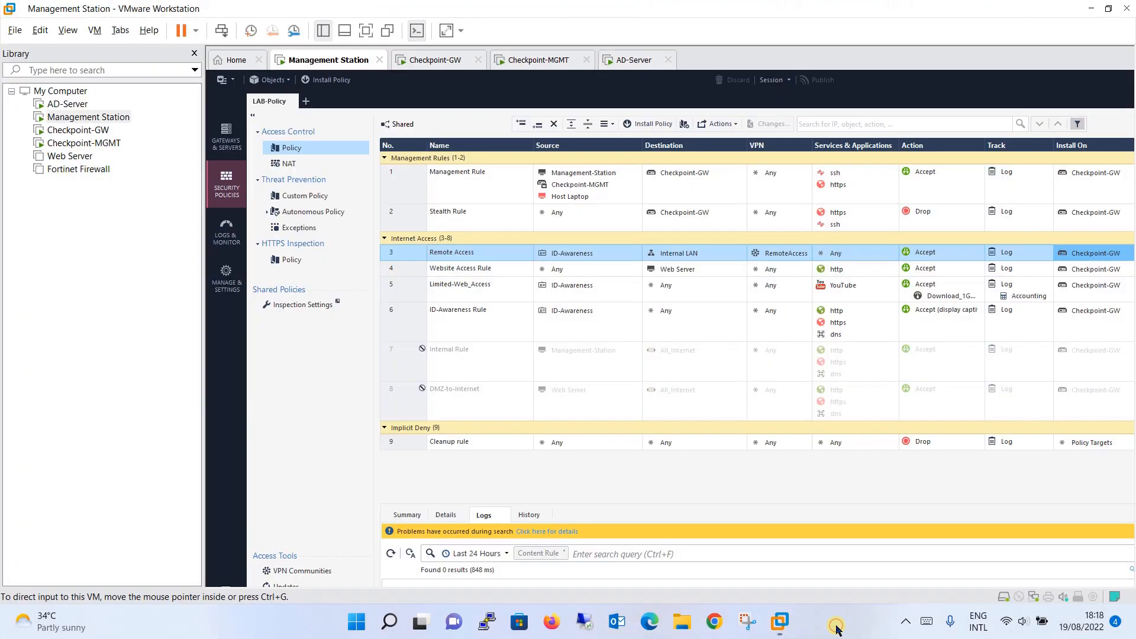
left_click(365, 31)
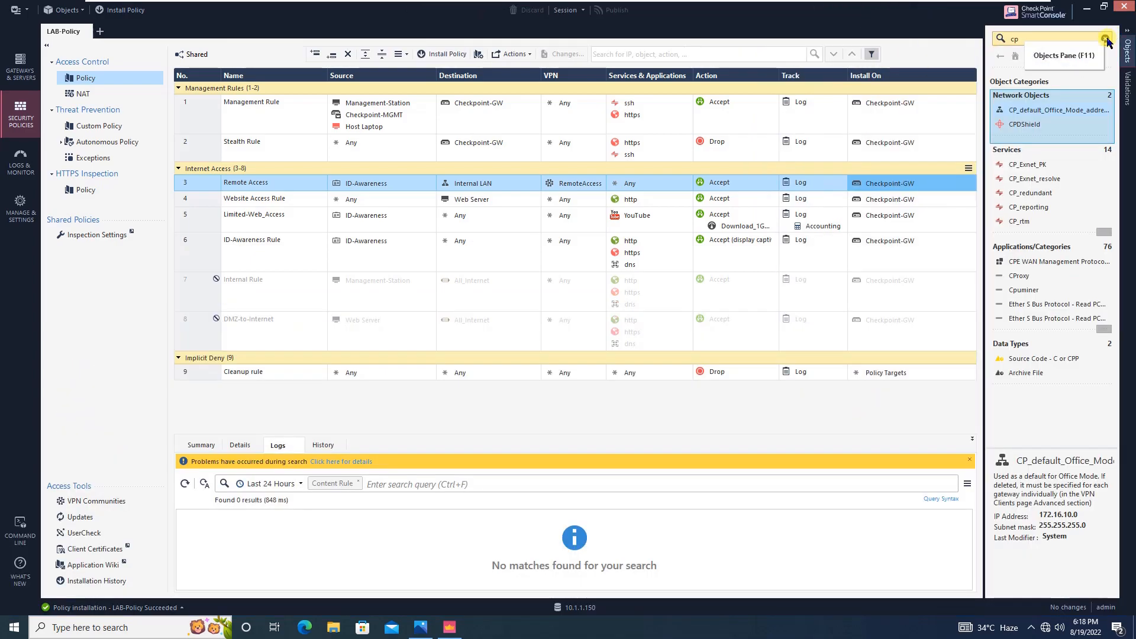
- Clear the object search and start a new user named it_admin based on the Default template
left_click(1105, 40)
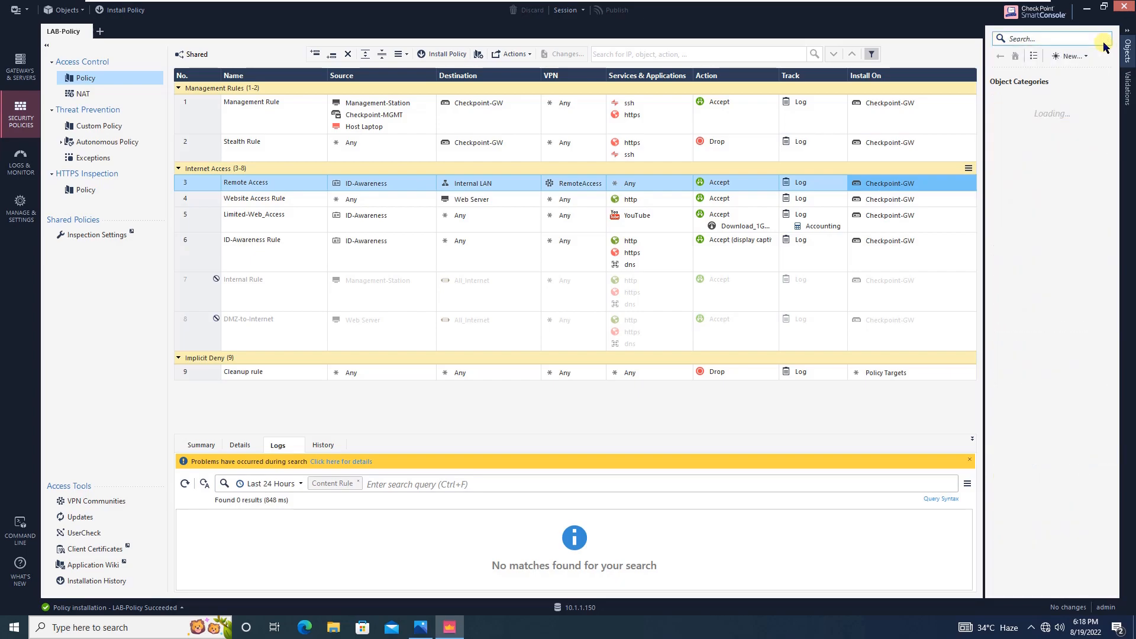
left_click(1088, 57)
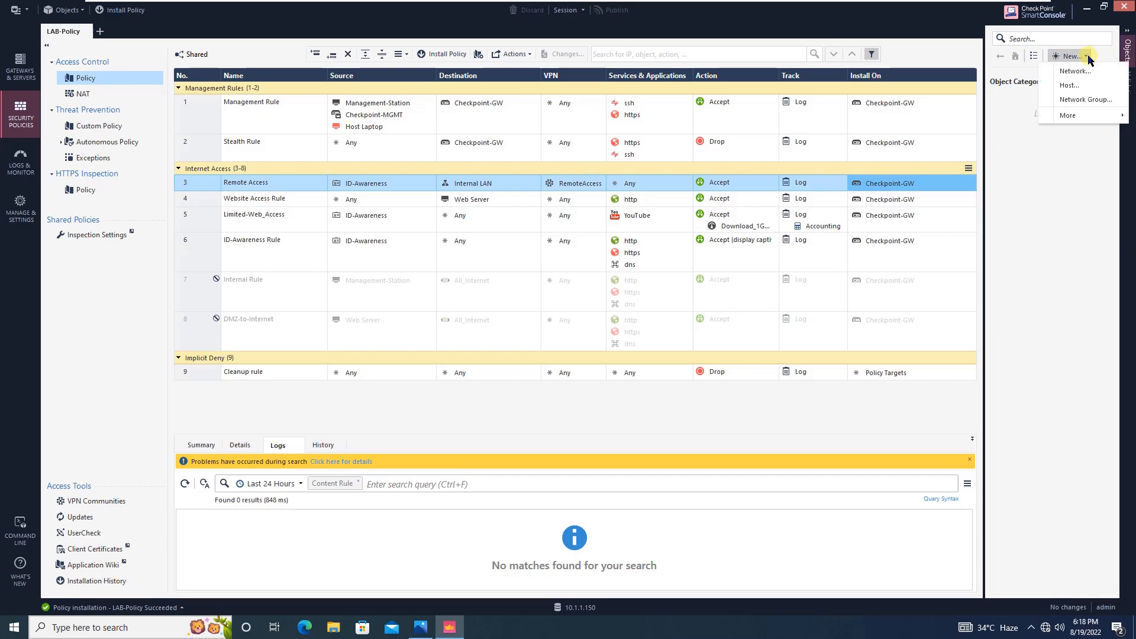
mouse_move(1074, 116)
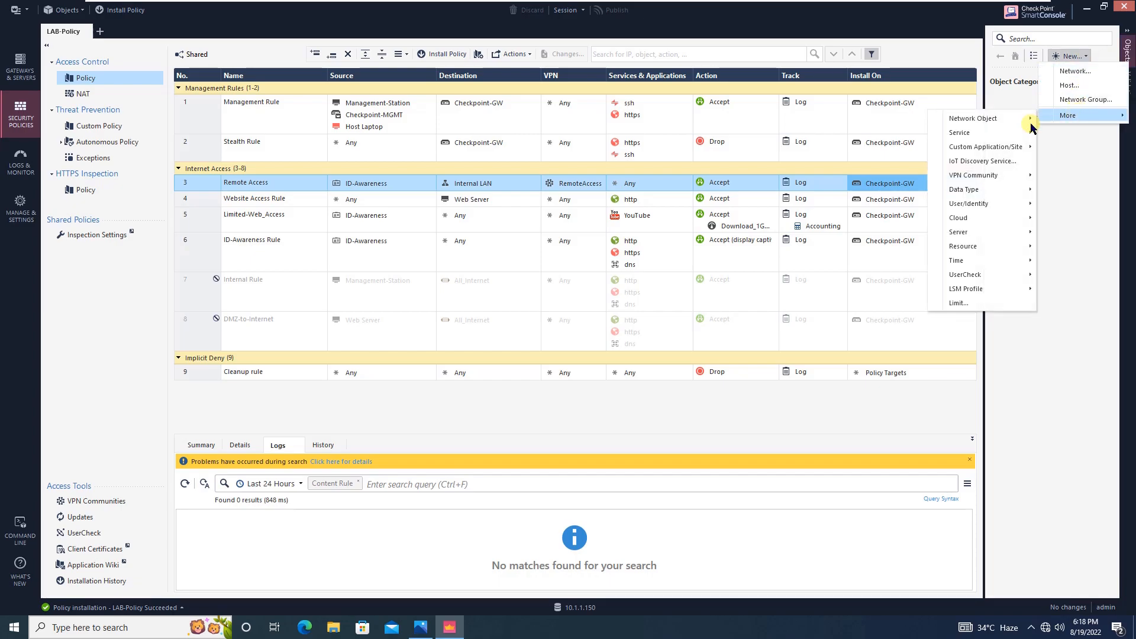
mouse_move(1006, 204)
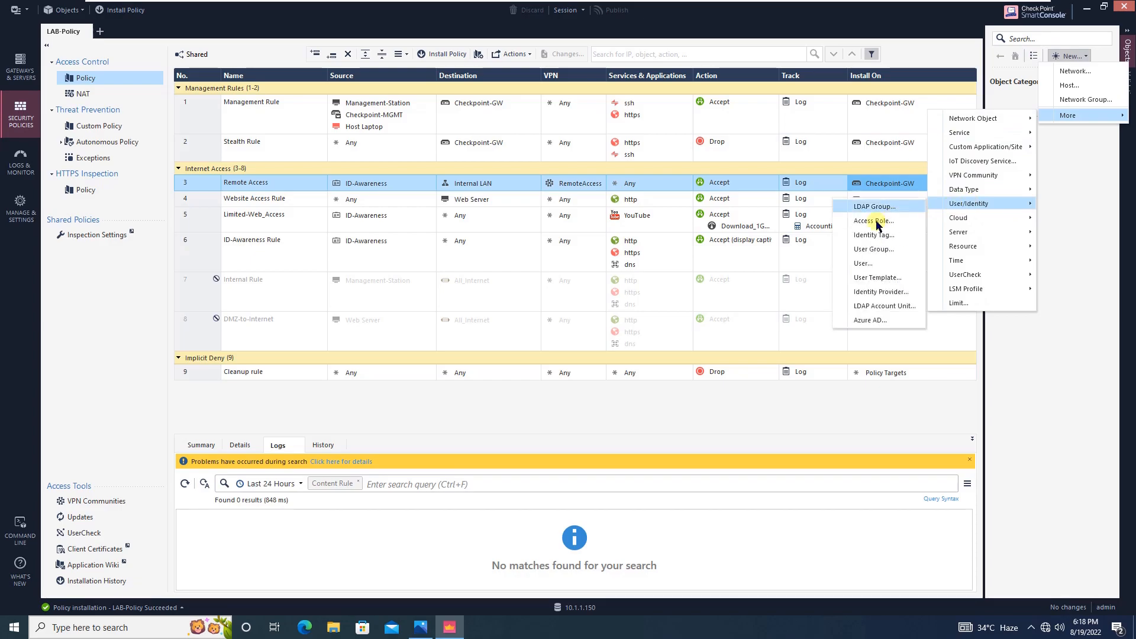
left_click(864, 263)
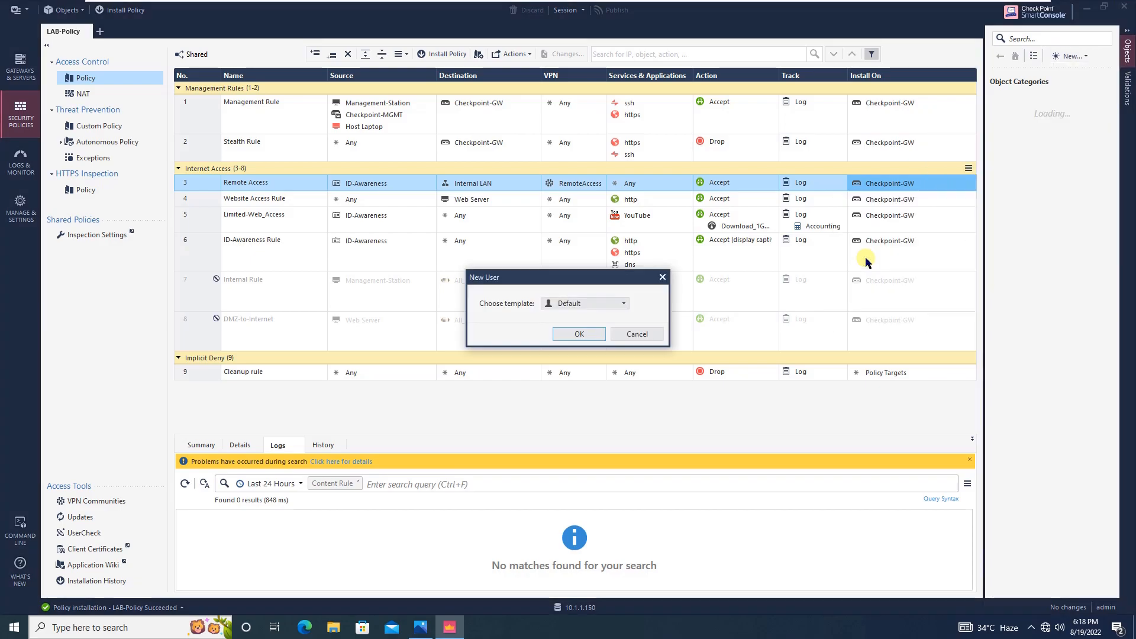
left_click(579, 333)
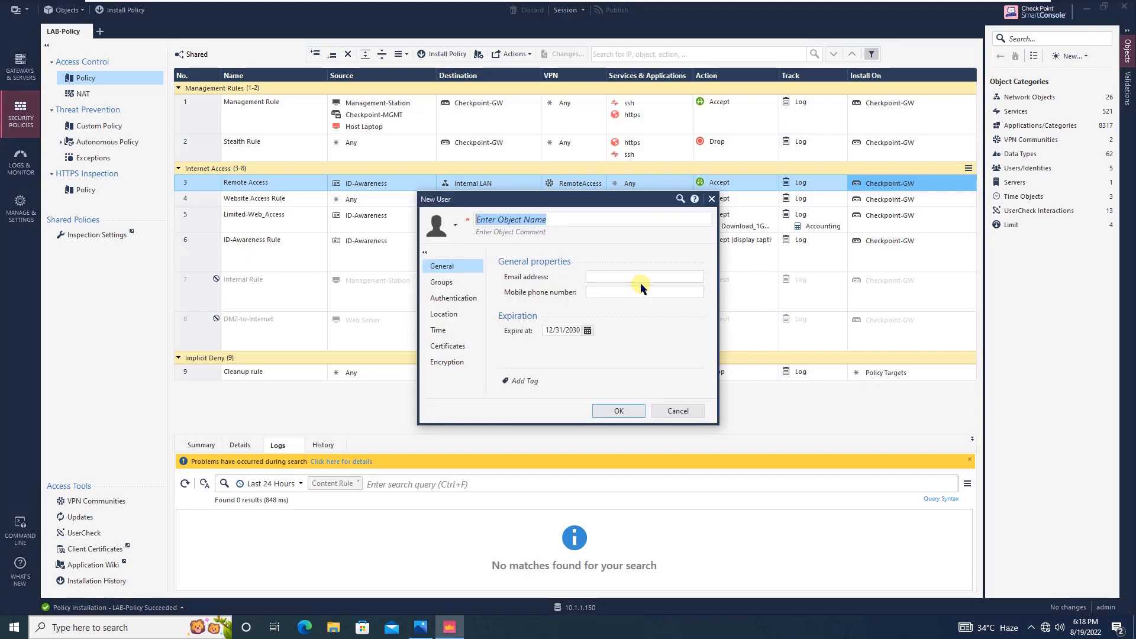
type("it_a")
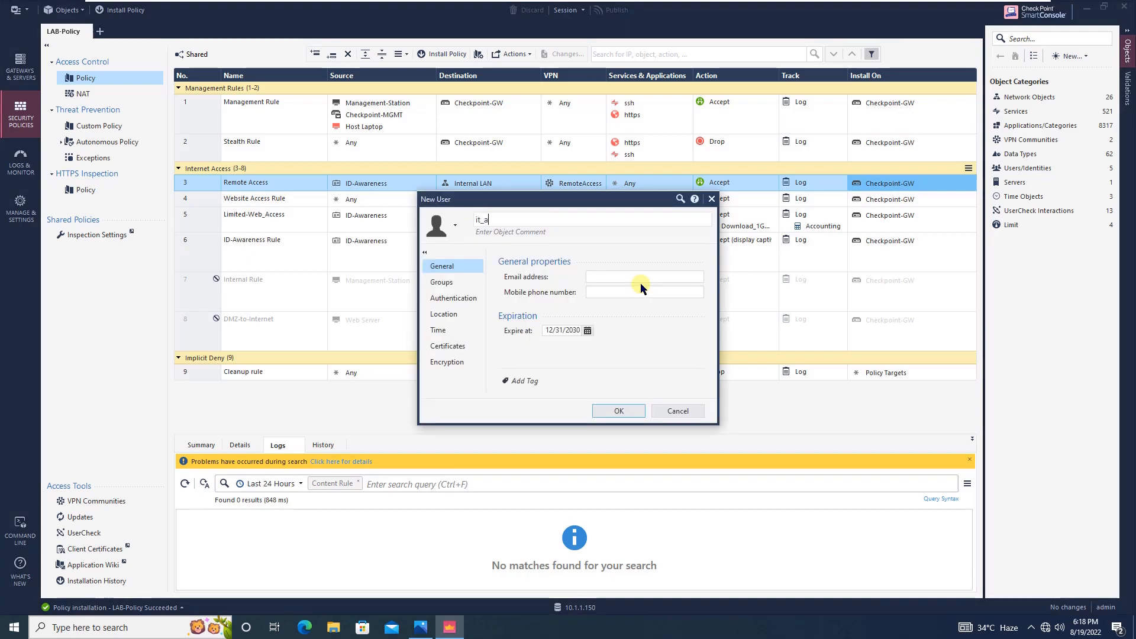
type("dmin")
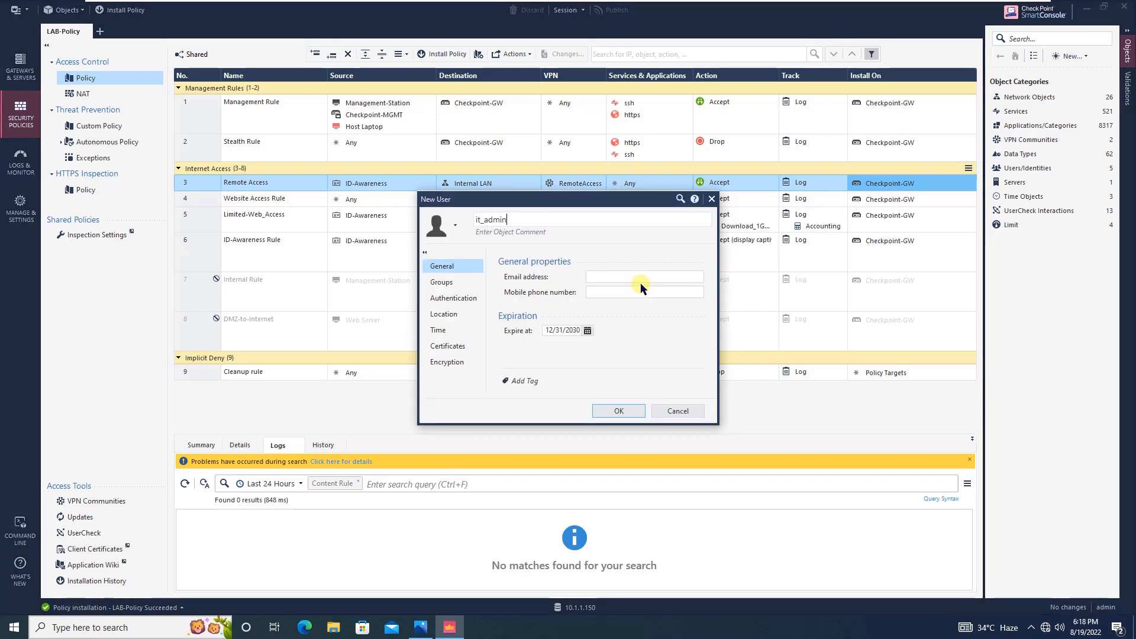
- Set it_admin's authentication method to Check Point Password, enter and confirm the account password, and save the user
left_click(467, 298)
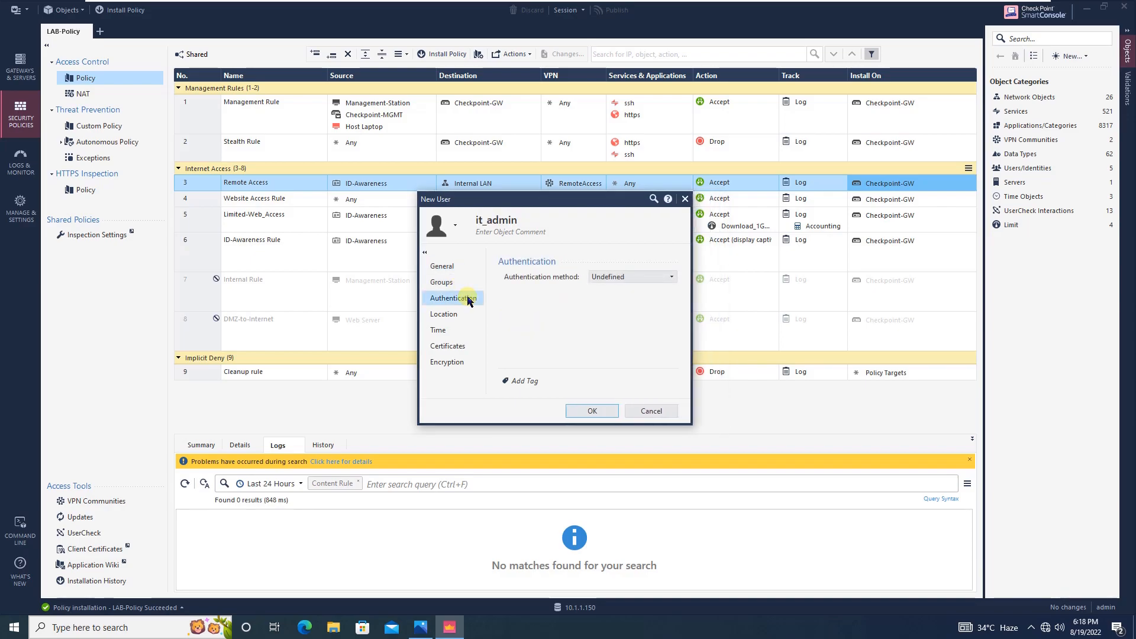
left_click(646, 277)
left_click(632, 309)
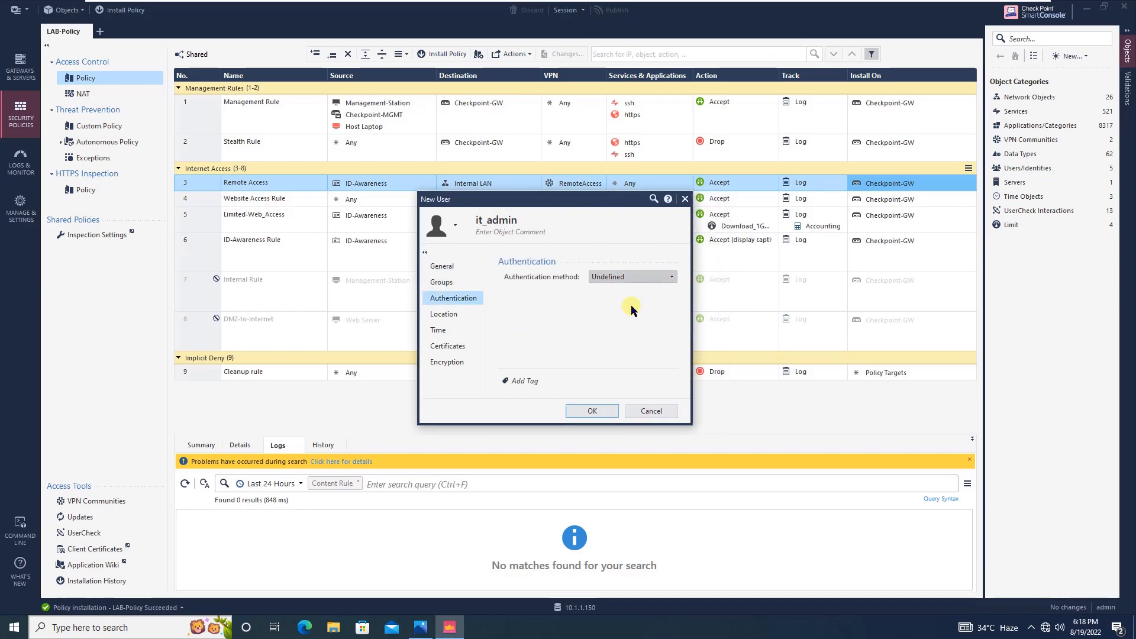
left_click(639, 295)
type("•••••••••")
key("Tab")
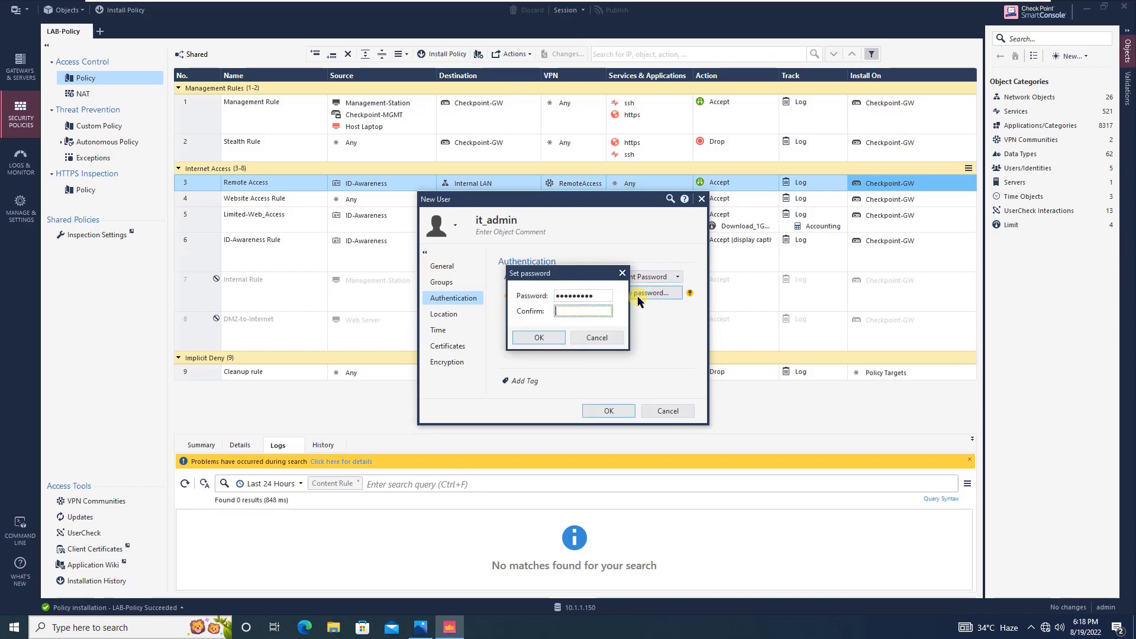
type("•••••••••")
left_click(551, 337)
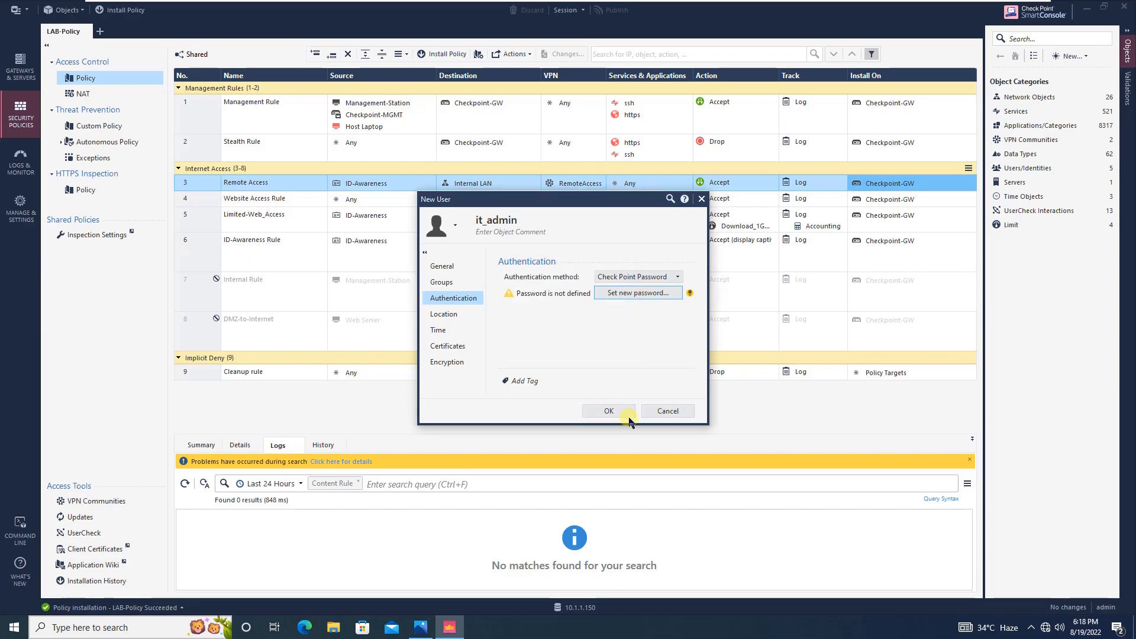
left_click(609, 411)
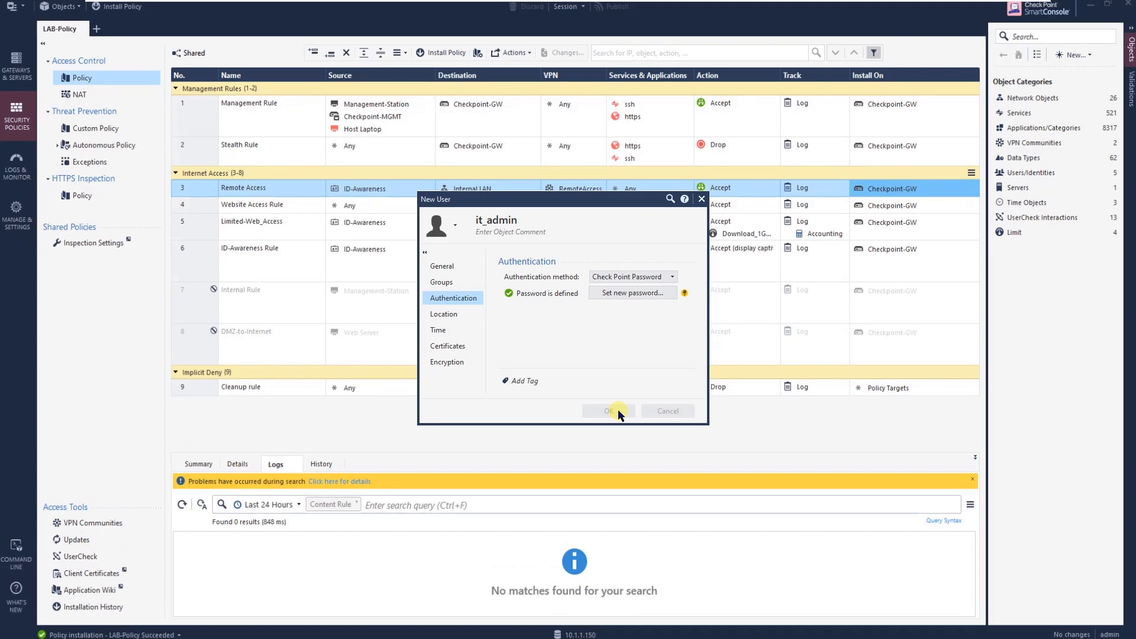
left_click(618, 411)
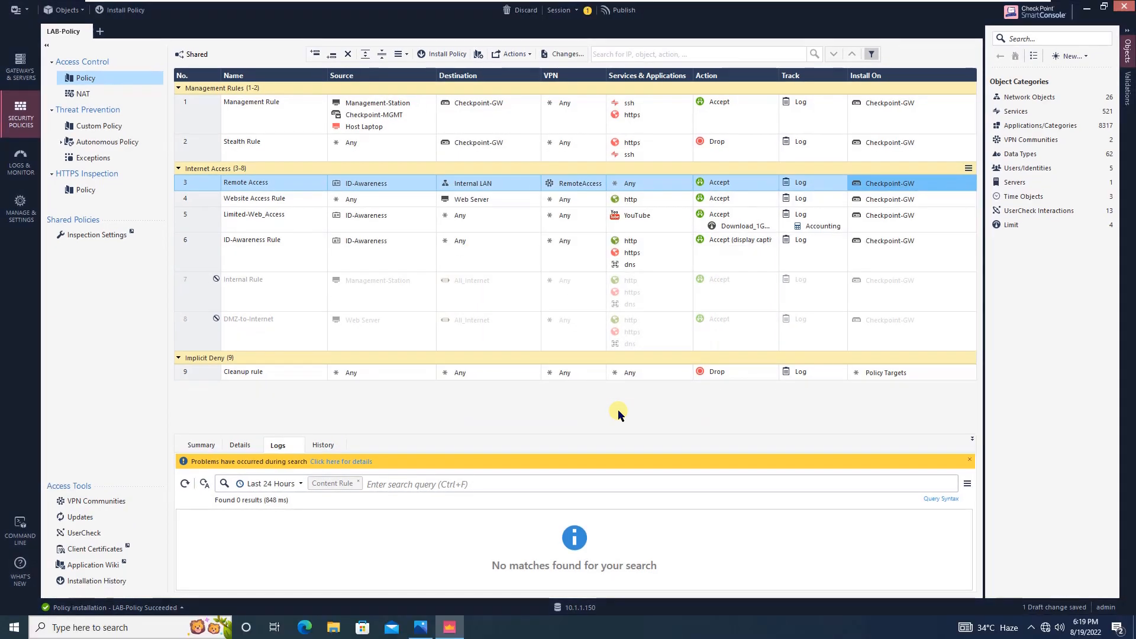
- Start a new user group object named Mobile-Access-Group
left_click(1033, 170)
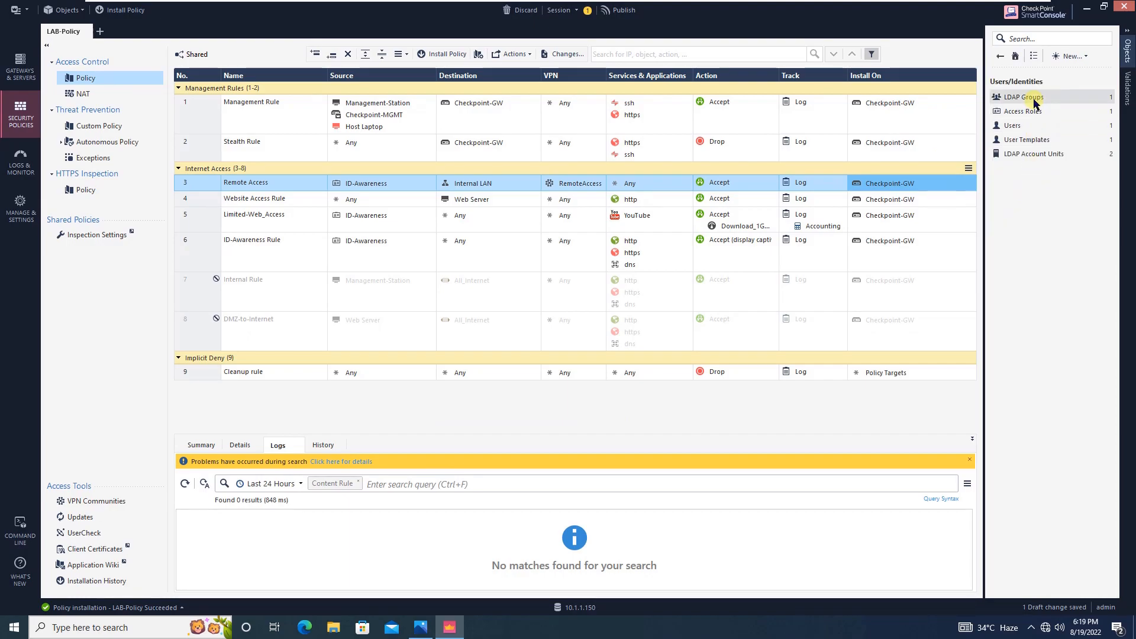
left_click(1056, 56)
mouse_move(1058, 115)
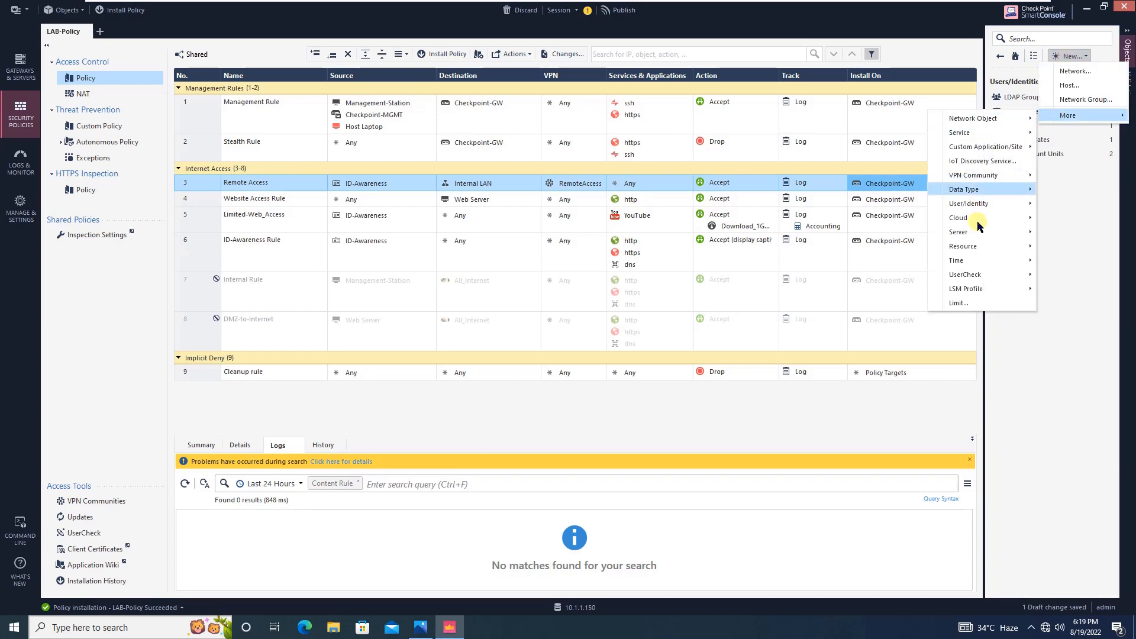
mouse_move(970, 203)
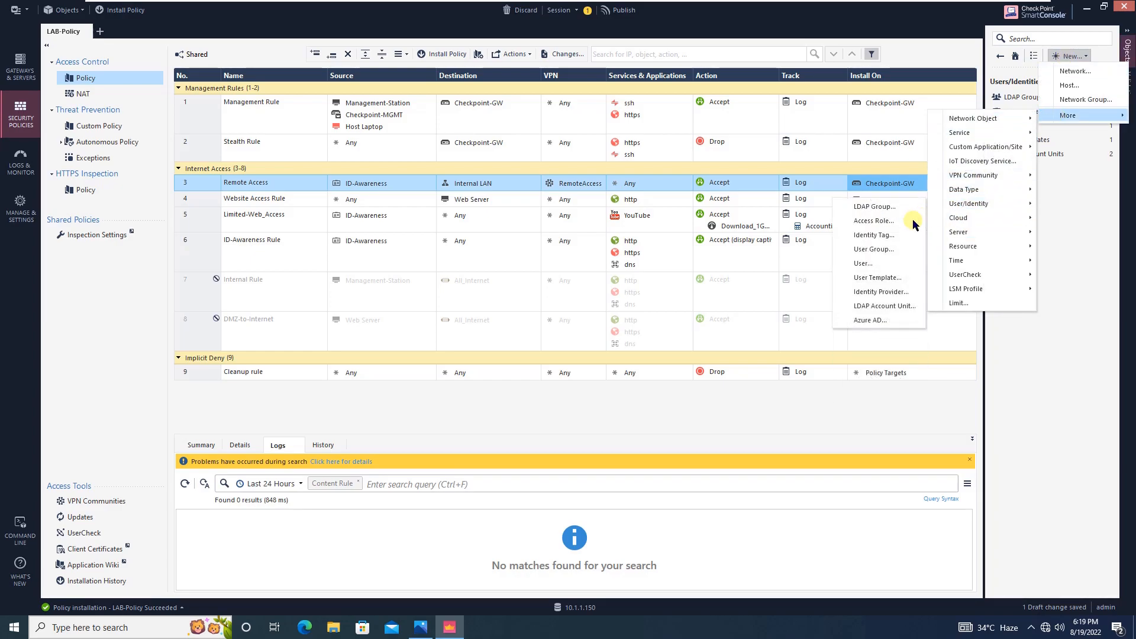
left_click(895, 250)
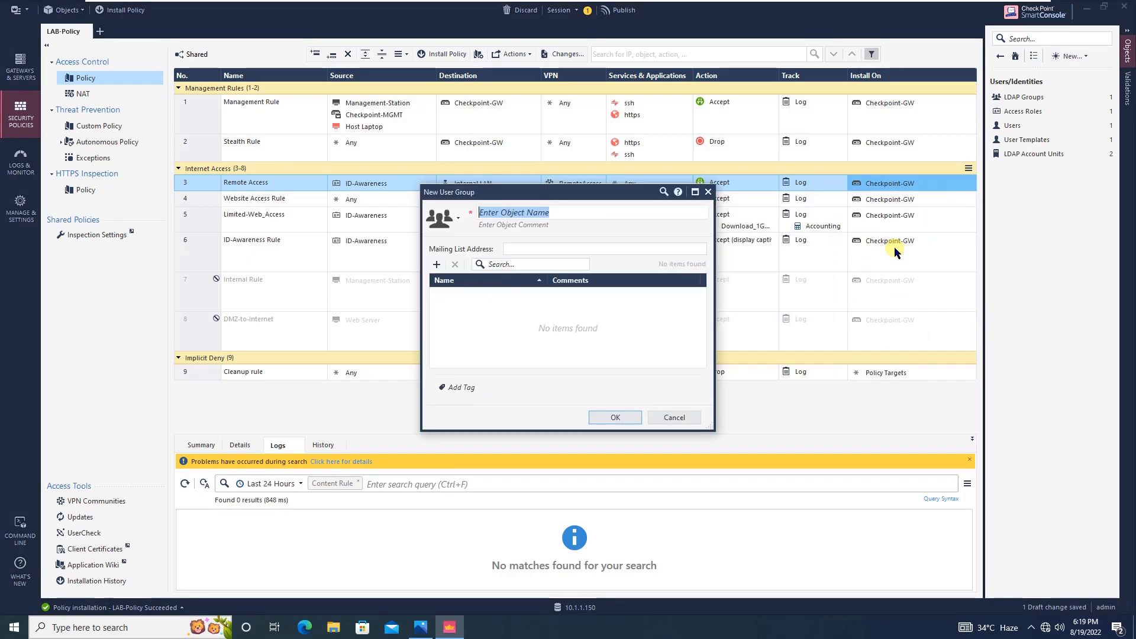
type("VPN")
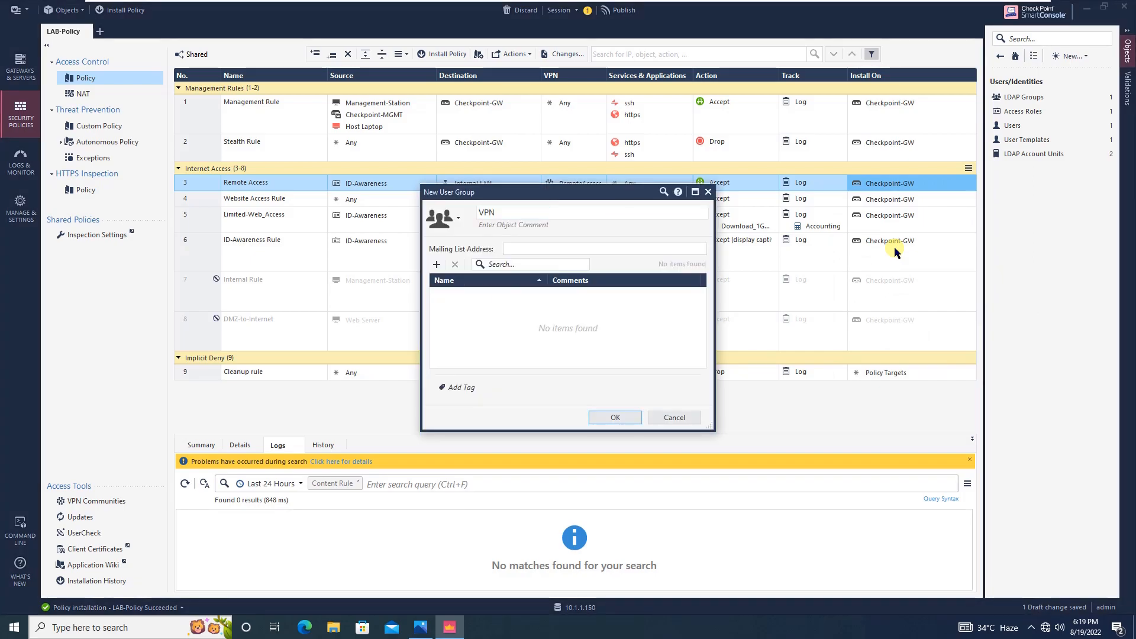
key("BackSpace")
key("BackSpace")
key("BackSpace")
type("Mobilr")
type("-Access-Group")
- Add the it_admin user to Mobile-Access-Group and save the group
left_click(437, 266)
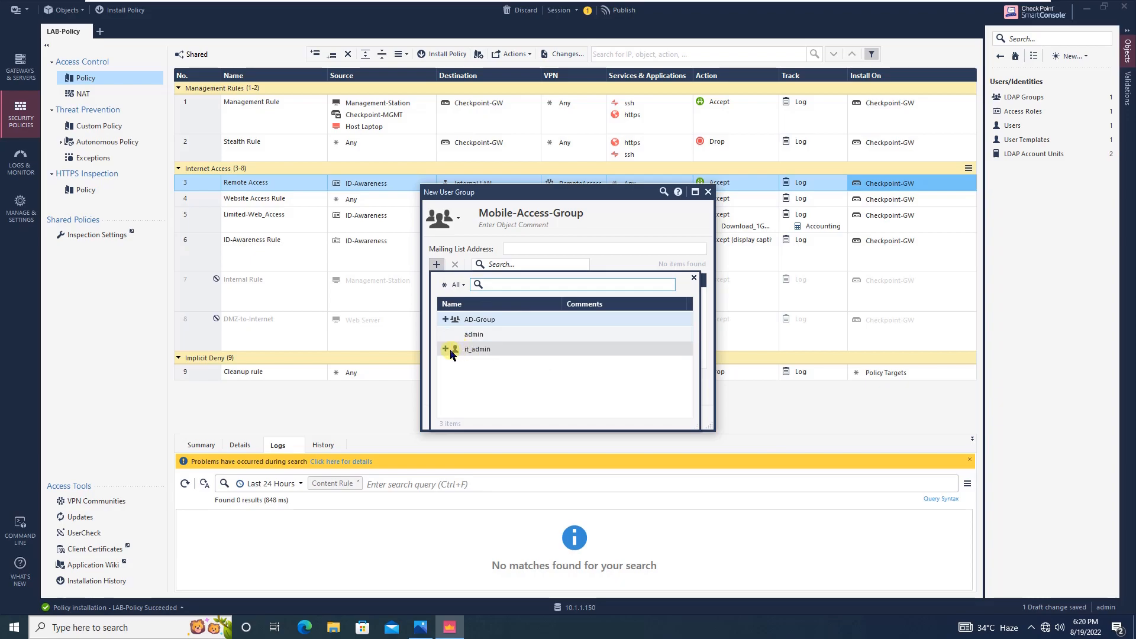
left_click(446, 349)
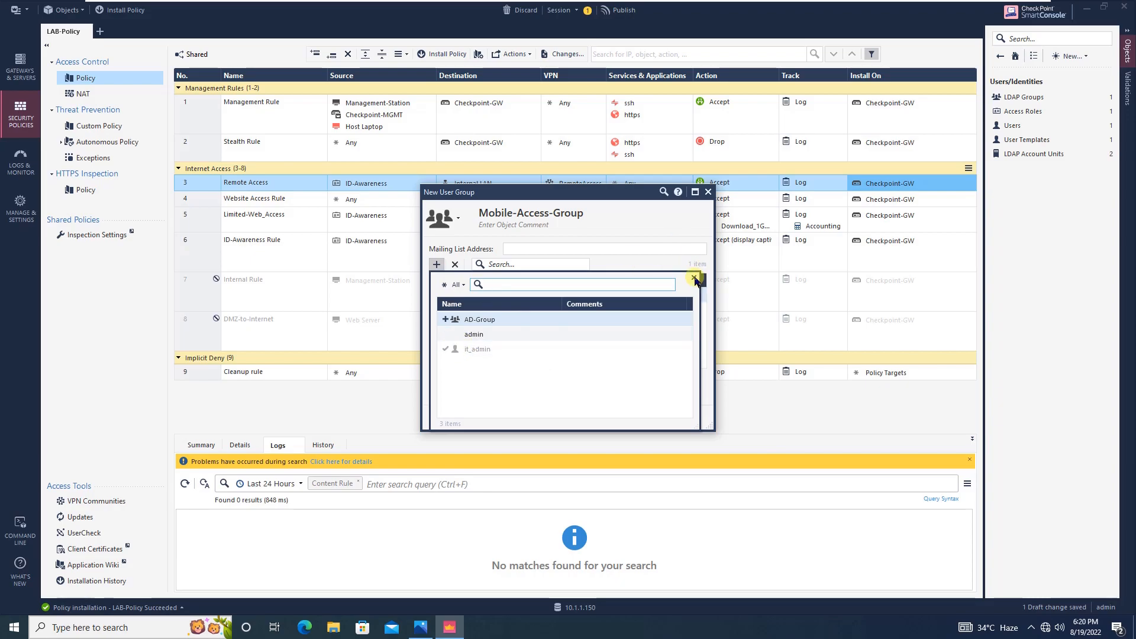
left_click(694, 278)
left_click(627, 417)
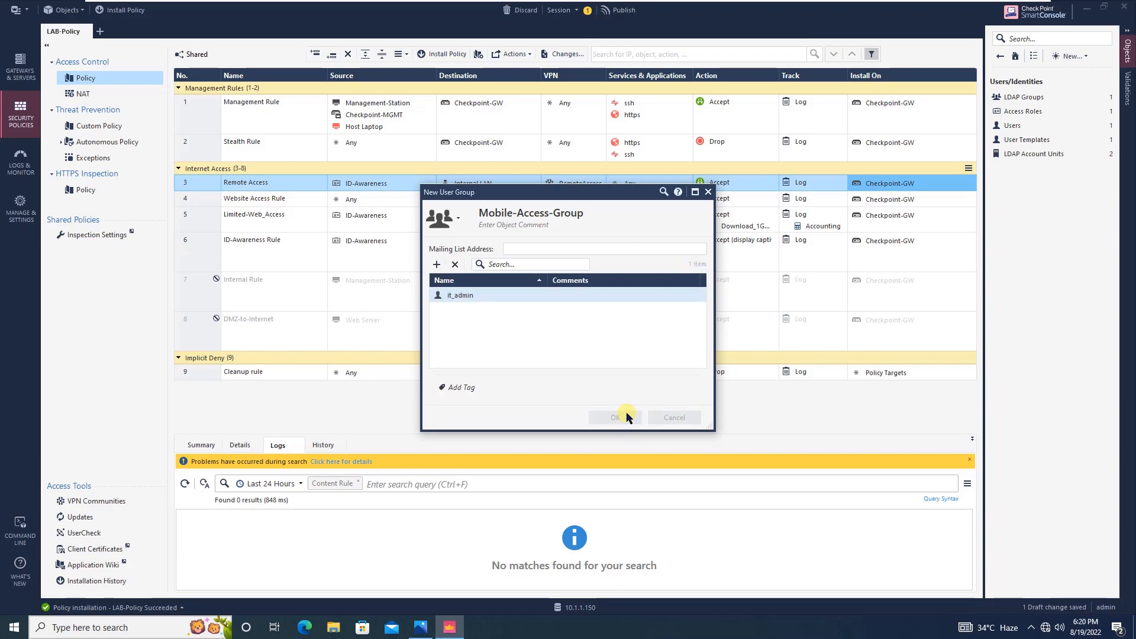
- Enable the Mobile Access blade on Checkpoint-GW and accept Web, Mobile Devices and Desktops / Laptops as the allowed clients
left_click(29, 77)
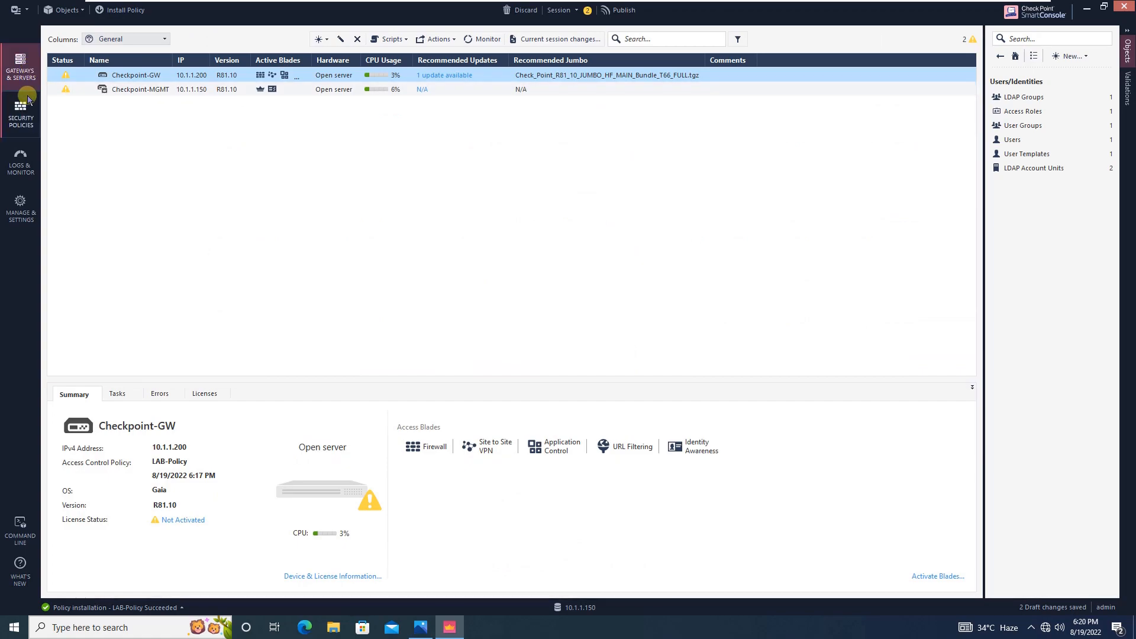
double_click(140, 74)
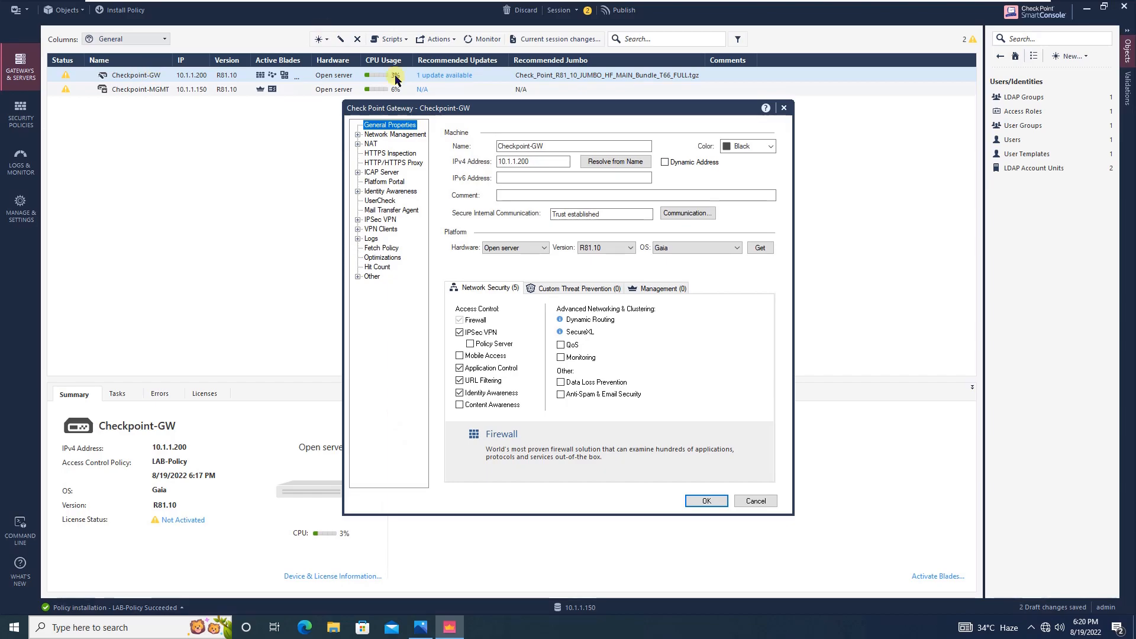
mouse_move(492, 338)
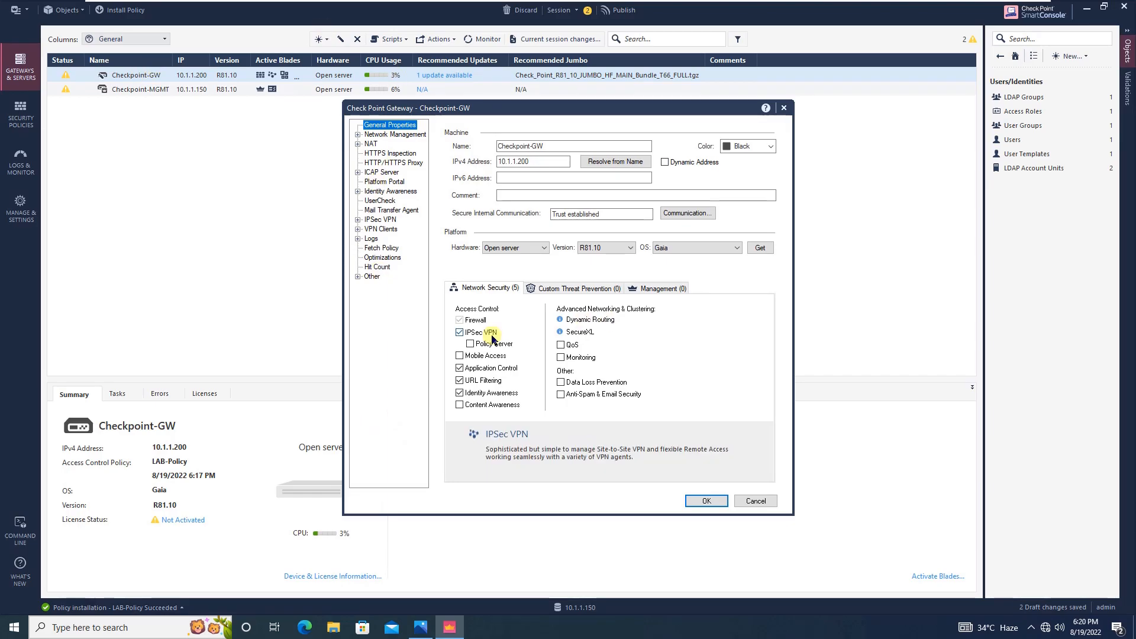
left_click(462, 355)
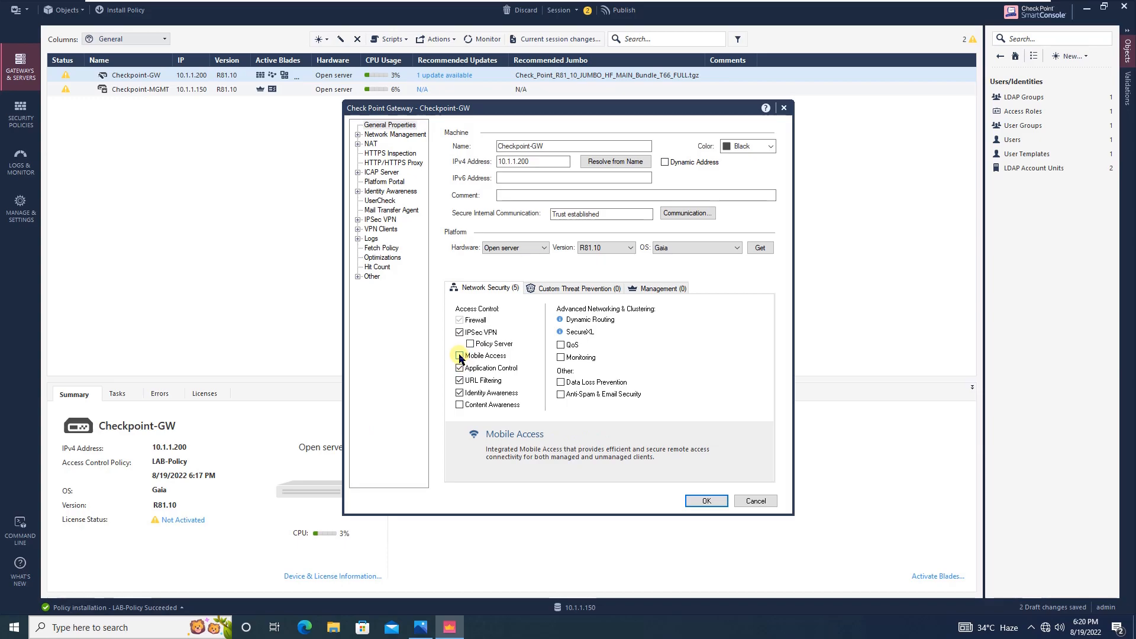
left_click(459, 357)
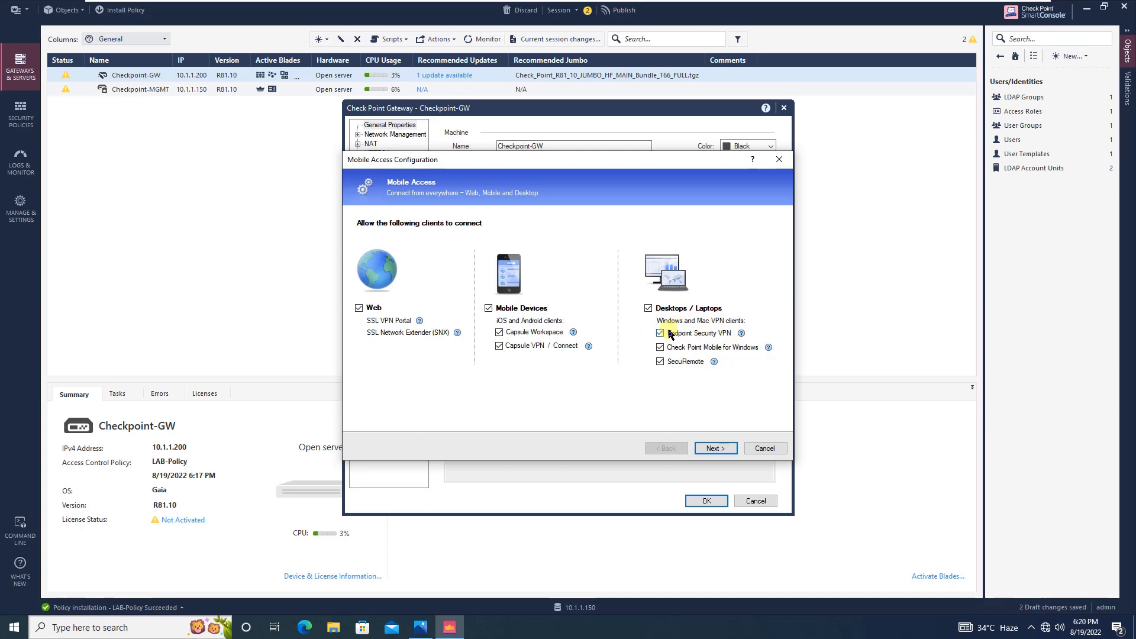
left_click(712, 449)
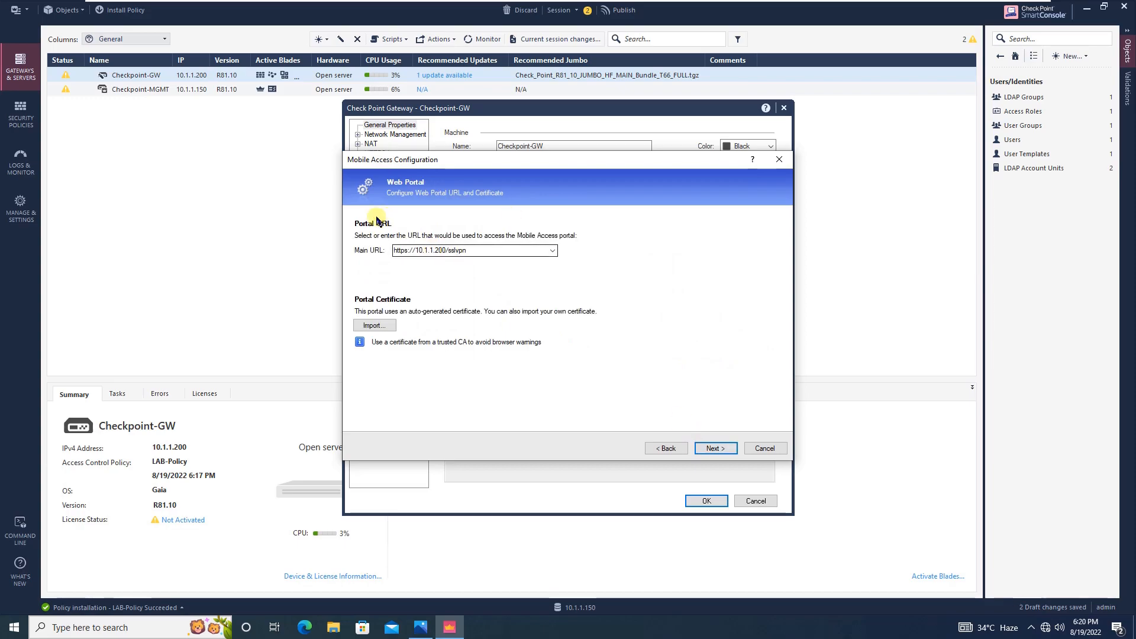
left_click(421, 626)
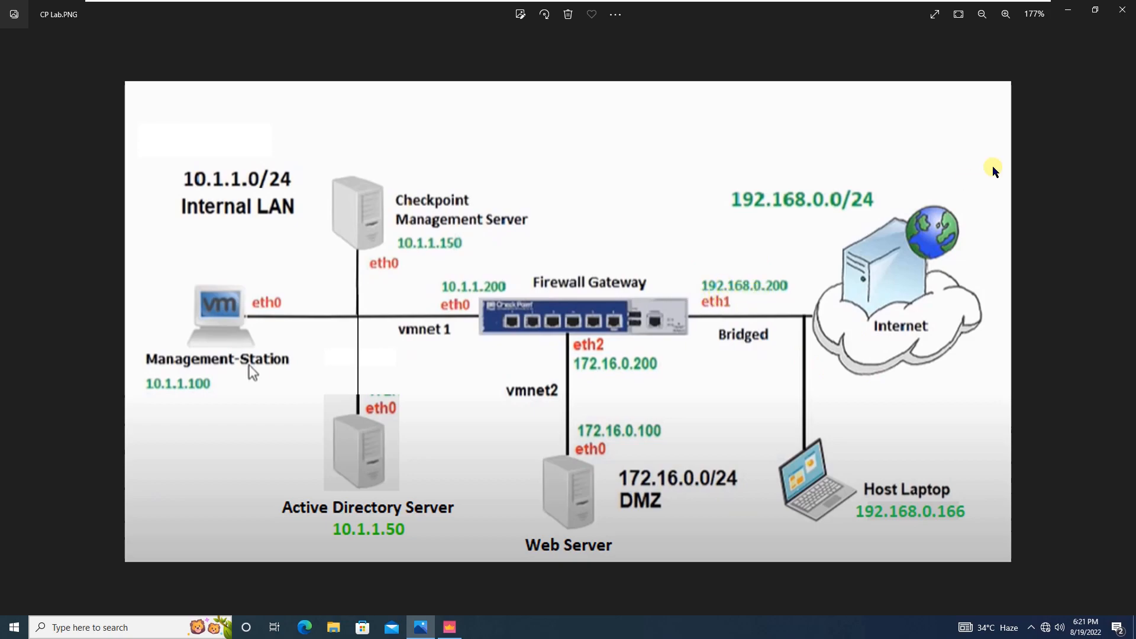
left_click(1066, 13)
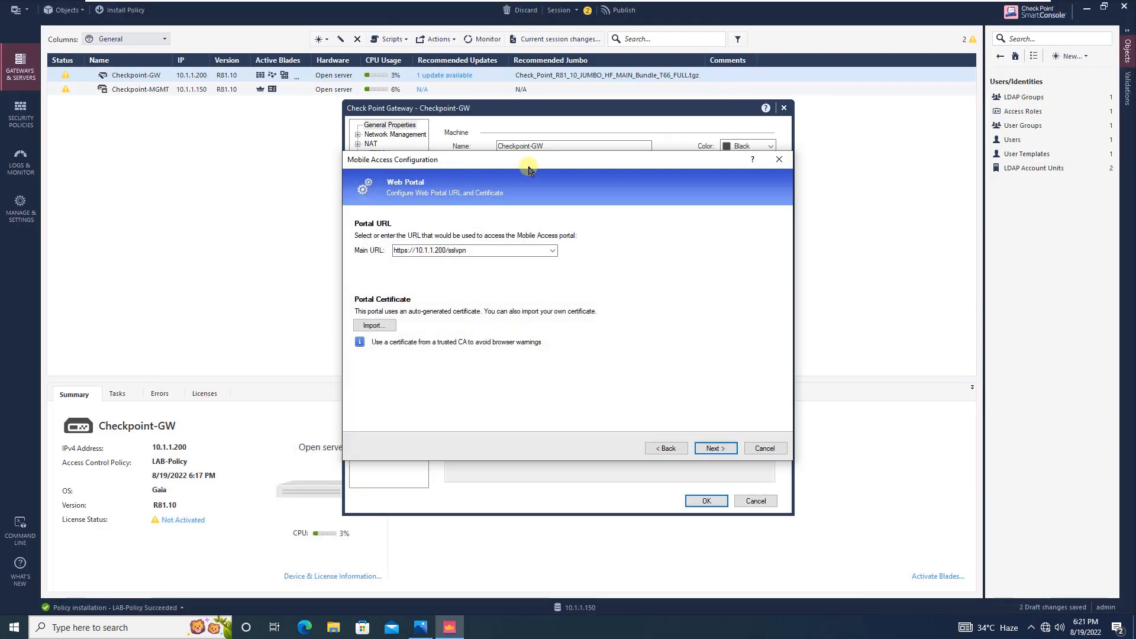
double_click(431, 251)
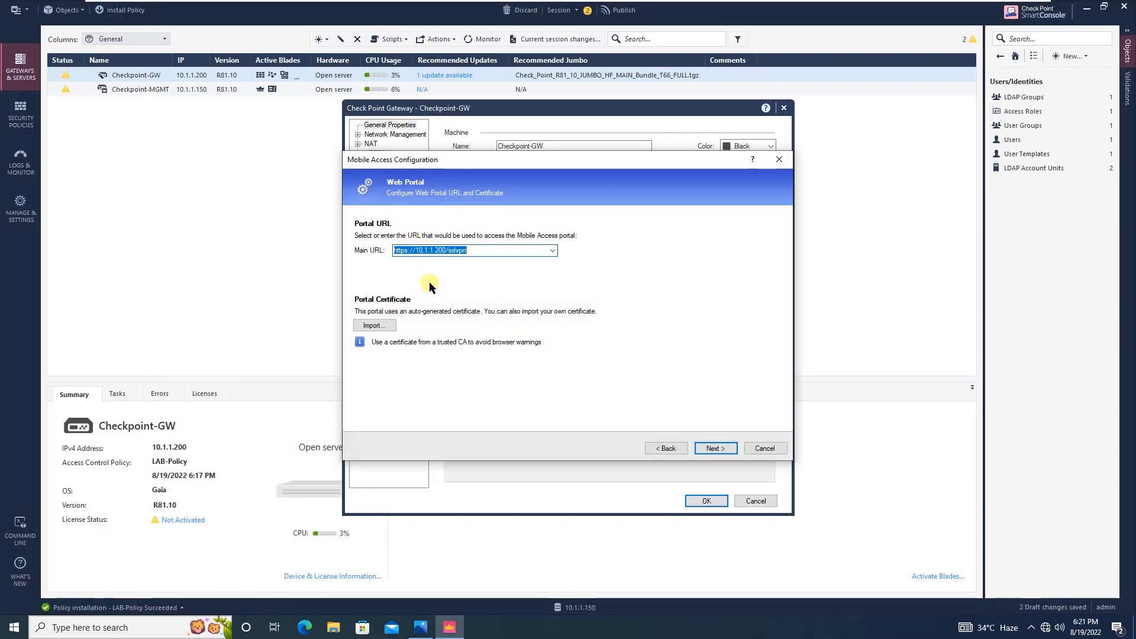
key("Right")
key("Right")
key("Right")
key("Right")
key("Right")
key("Right")
key("Right")
key("Right")
key("Right")
key("Right")
key("Right")
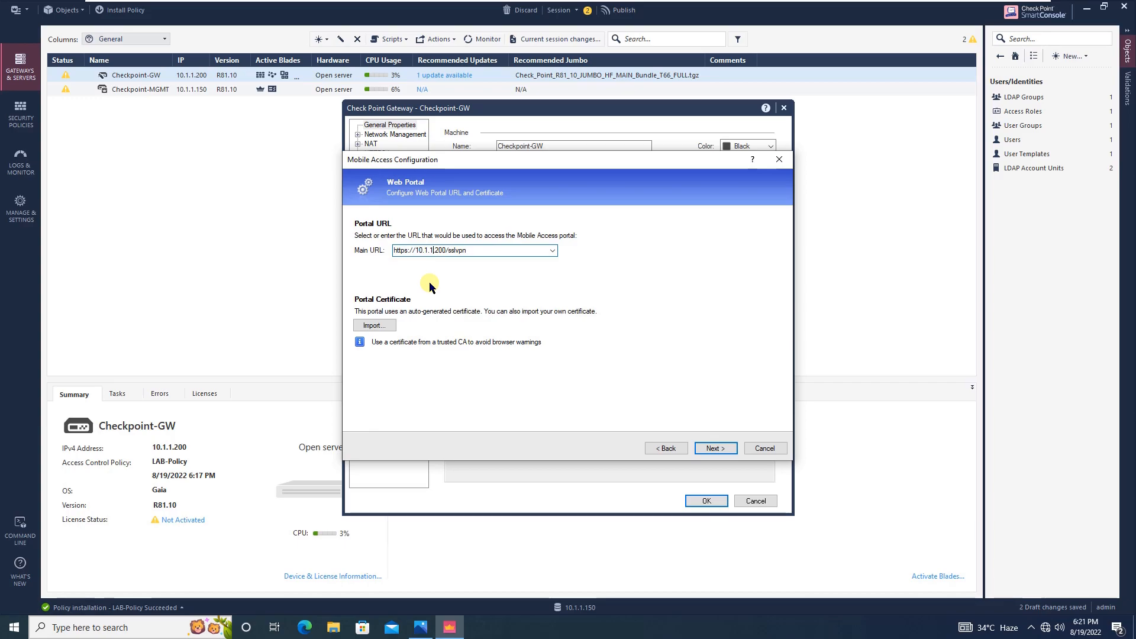
key("BackSpace")
key("BackSpace")
key("BackSpace")
key("BackSpace")
key("BackSpace")
type("92.168.0")
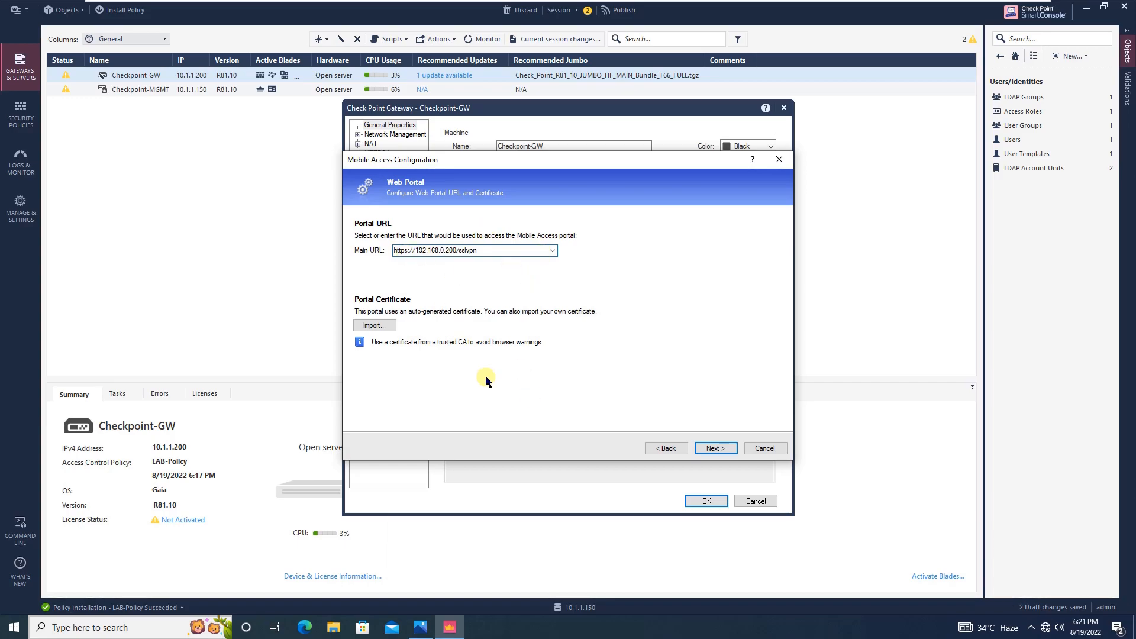
left_click(714, 449)
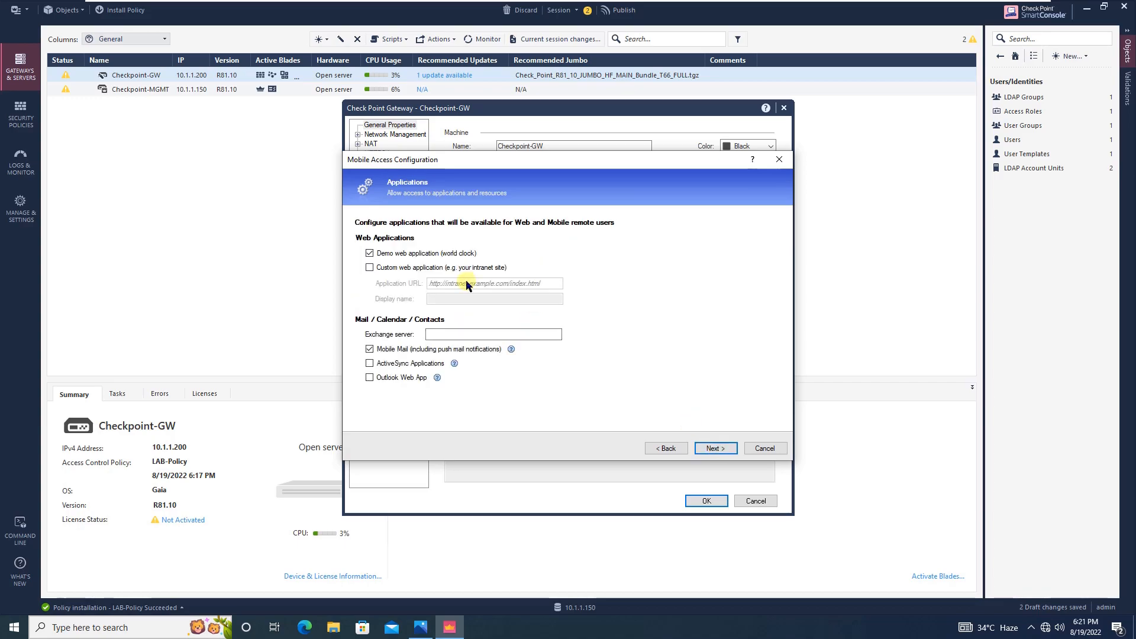
- Turn off Mobile Mail, keep the demo web application, and test connectivity to the noornetworks.com Active Directory domain
left_click(406, 349)
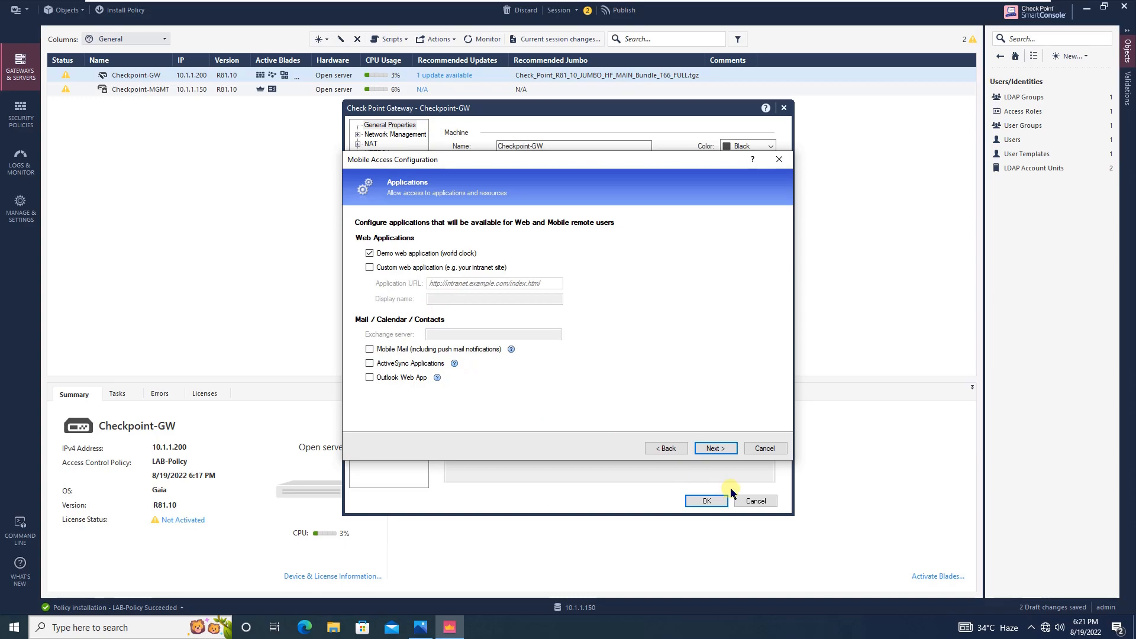
left_click(715, 449)
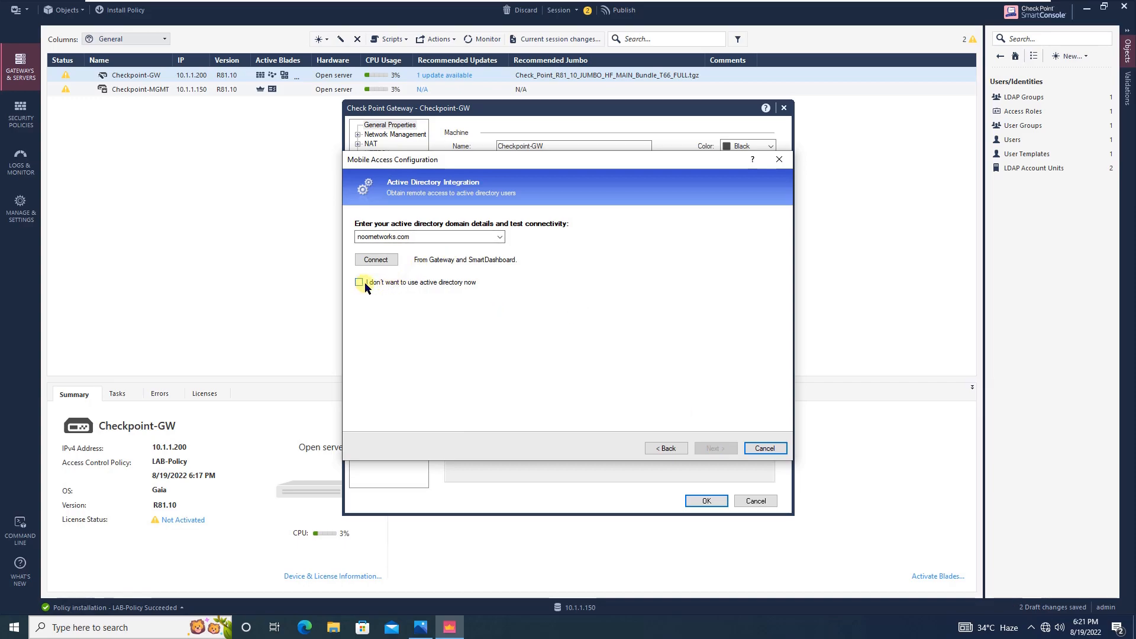
left_click(392, 263)
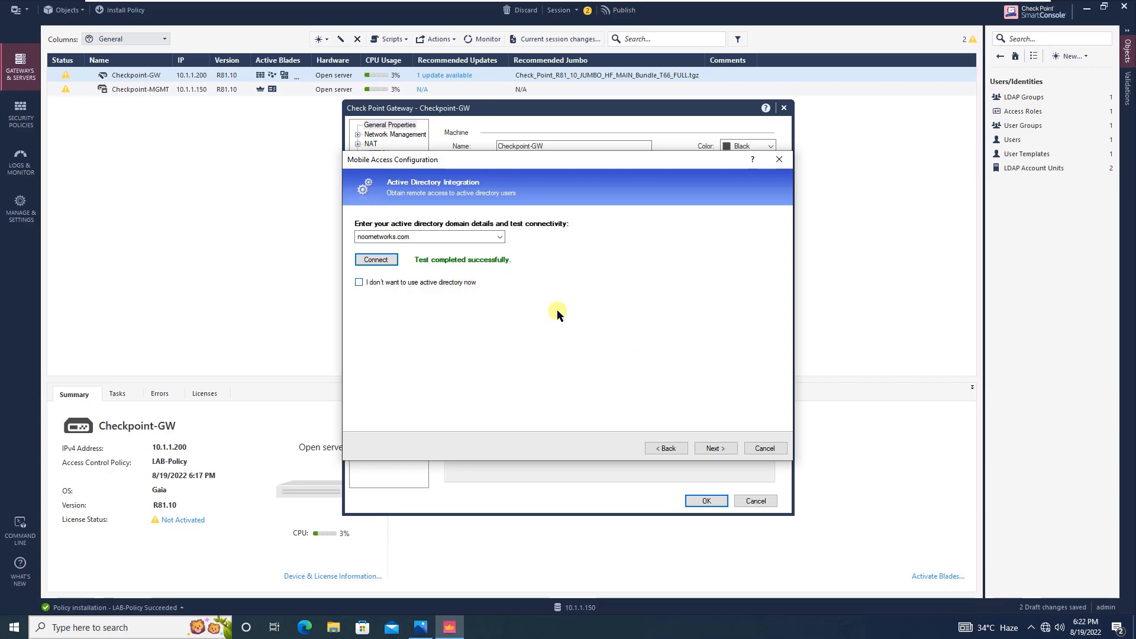
left_click(715, 449)
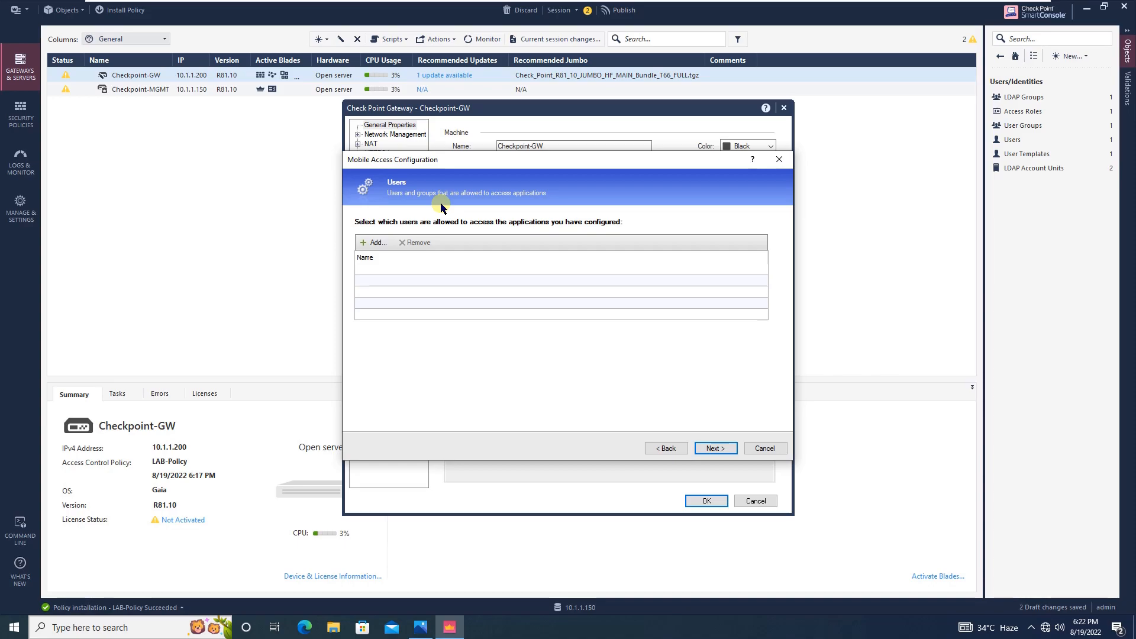
- Add two individual staff accounts from the noornetworks.com directory to the users allowed to access the Mobile Access applications
left_click(381, 243)
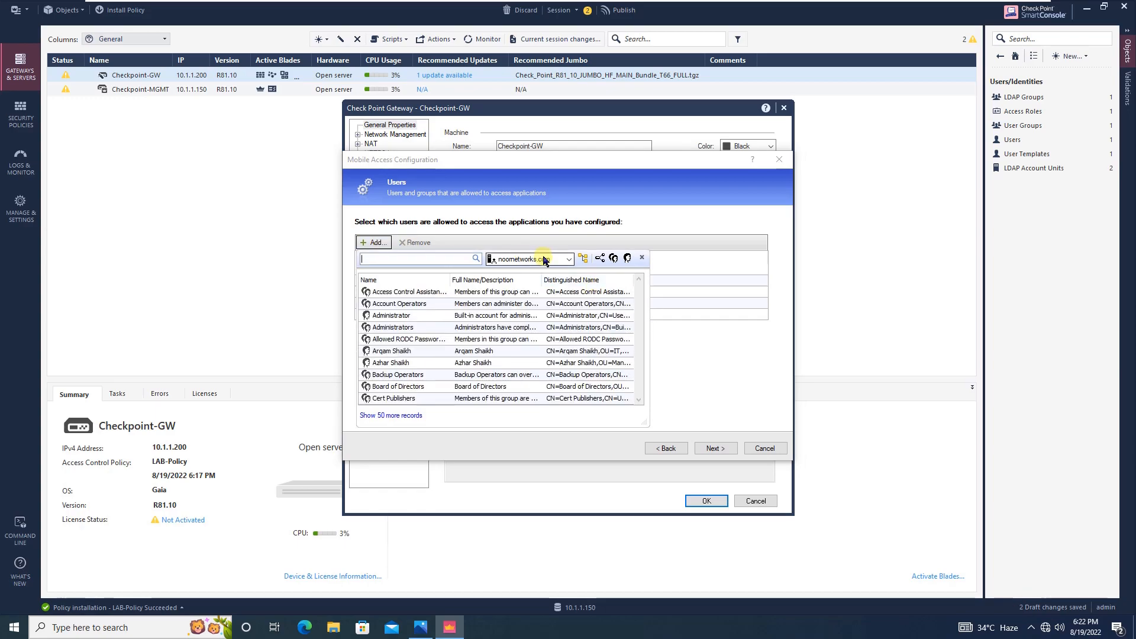
left_click(422, 353)
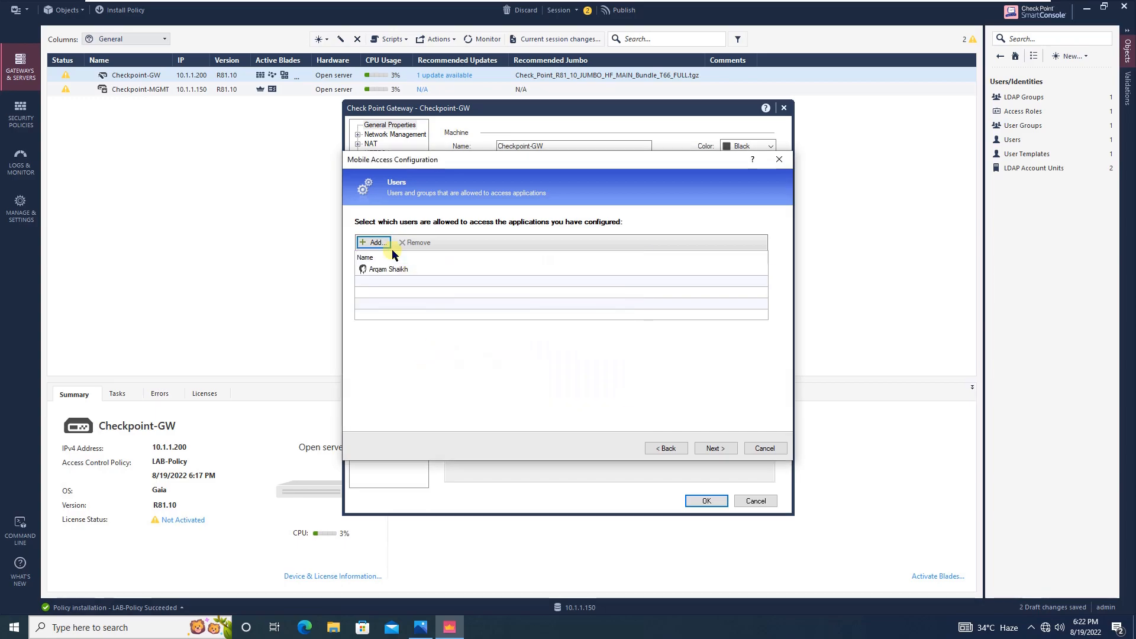
left_click(375, 243)
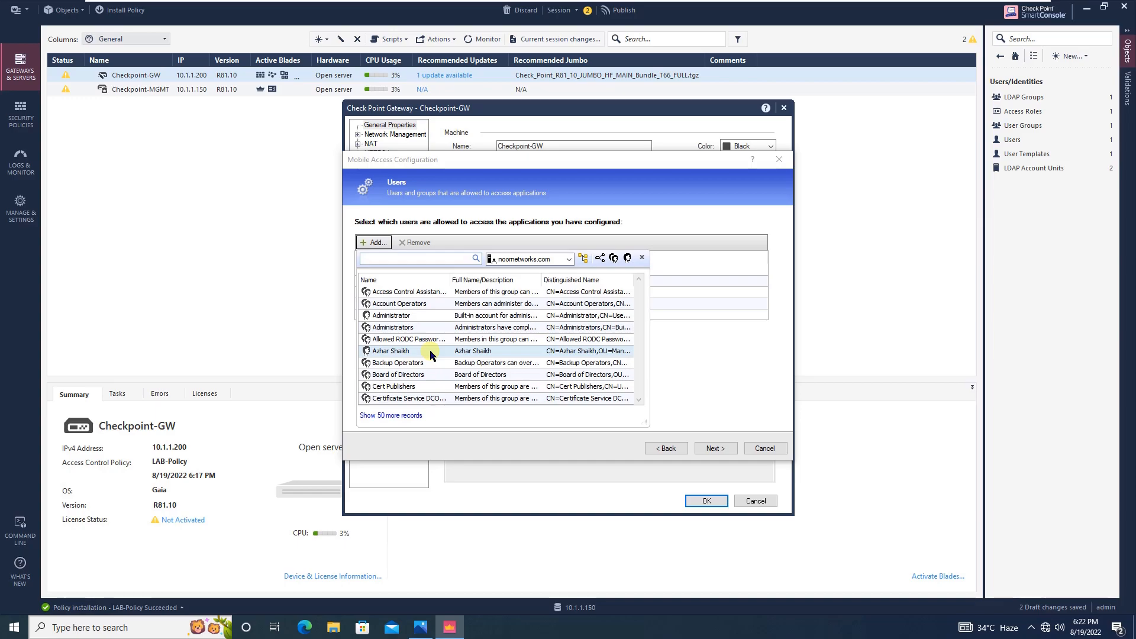
left_click(430, 353)
- Find CP-ID Group in the noornetworks.com directory and add it to the allowed Mobile Access users
left_click(382, 244)
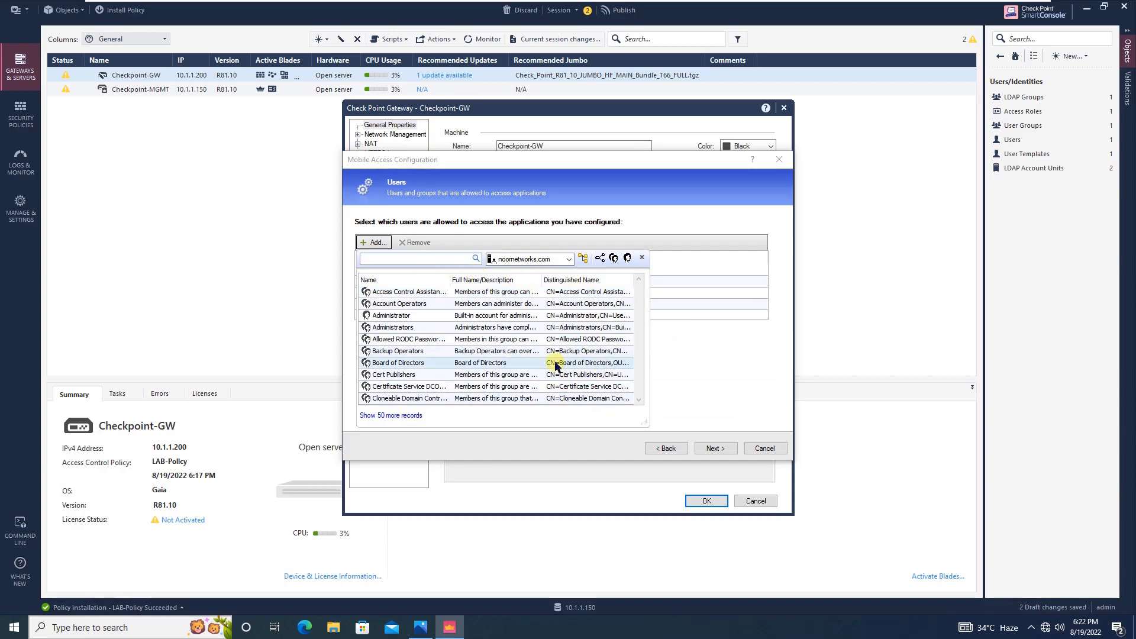
left_click(639, 400)
left_click(391, 416)
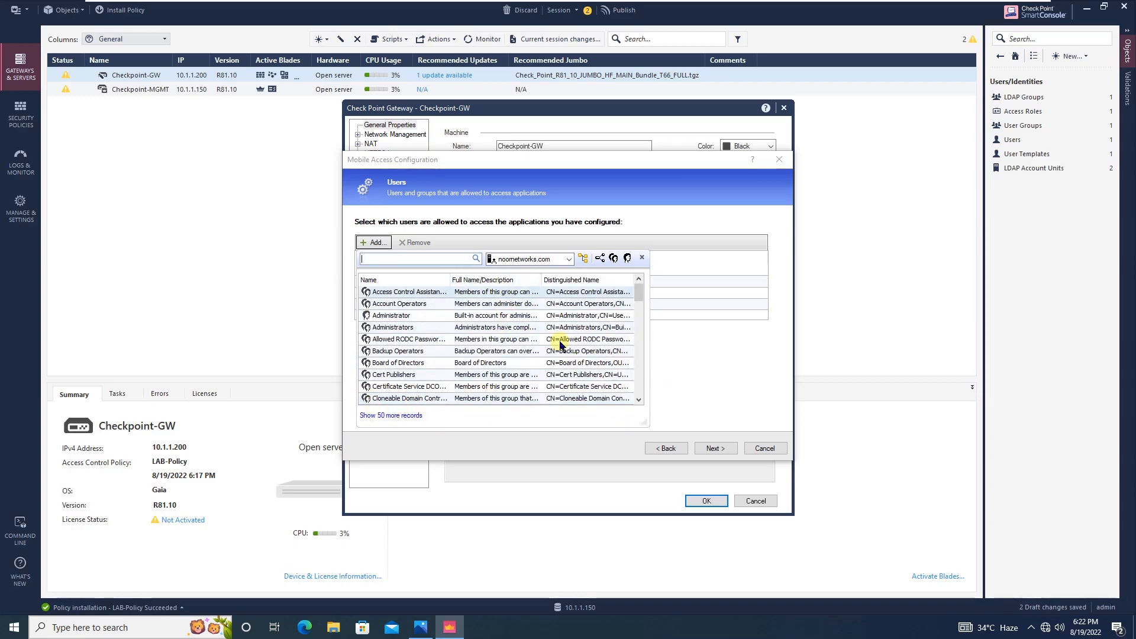
left_click(639, 400)
left_click(639, 400)
left_click(638, 400)
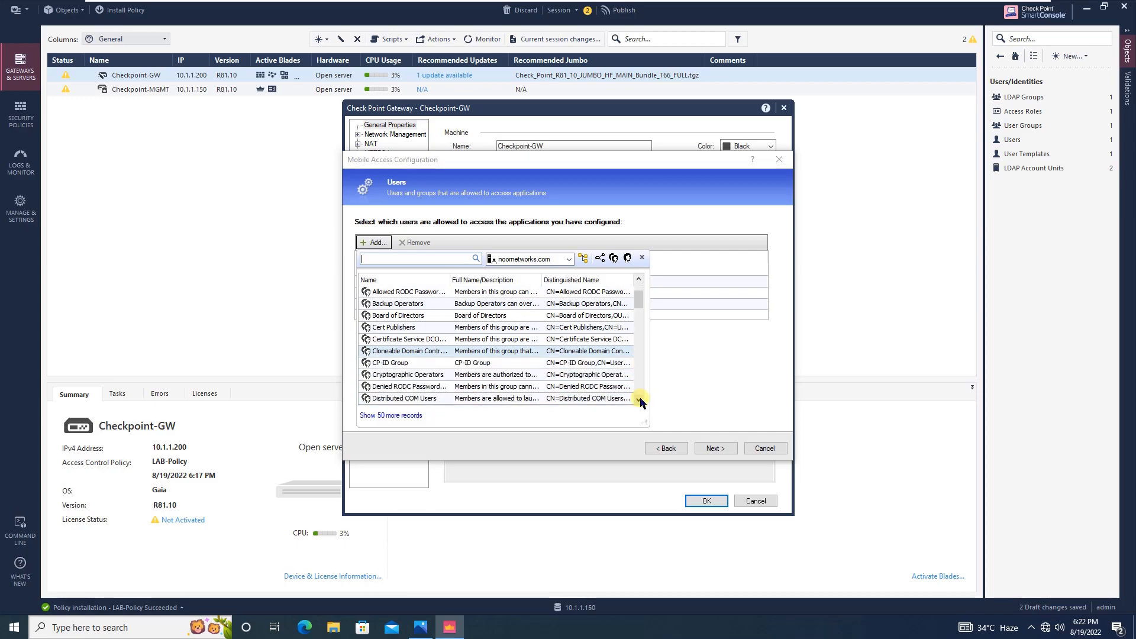
left_click(639, 400)
left_click(639, 400)
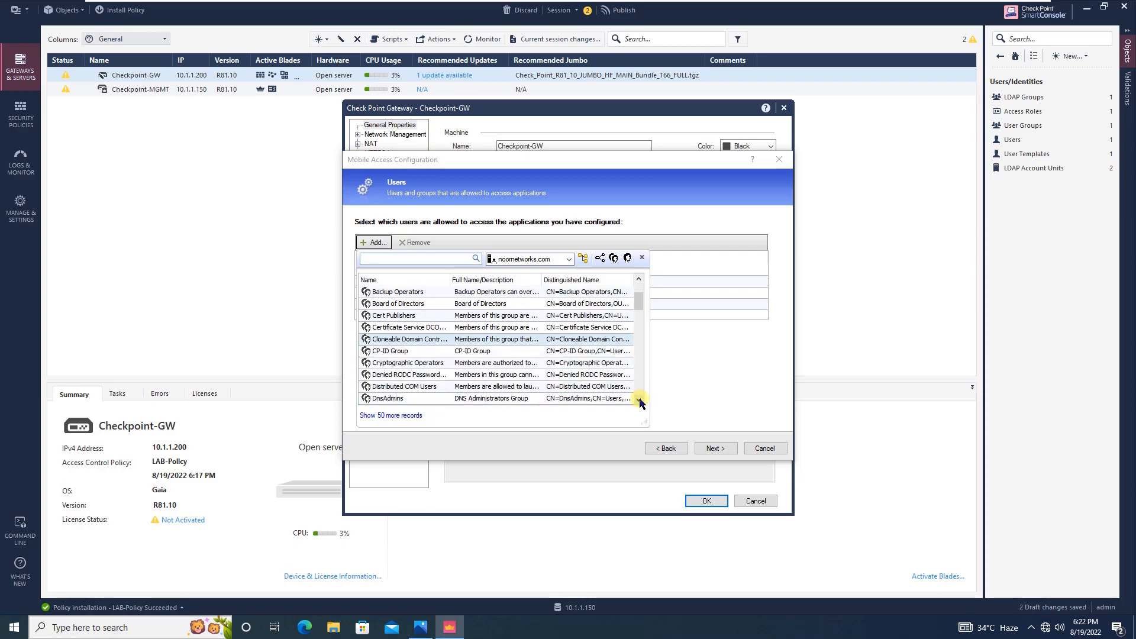
left_click(487, 353)
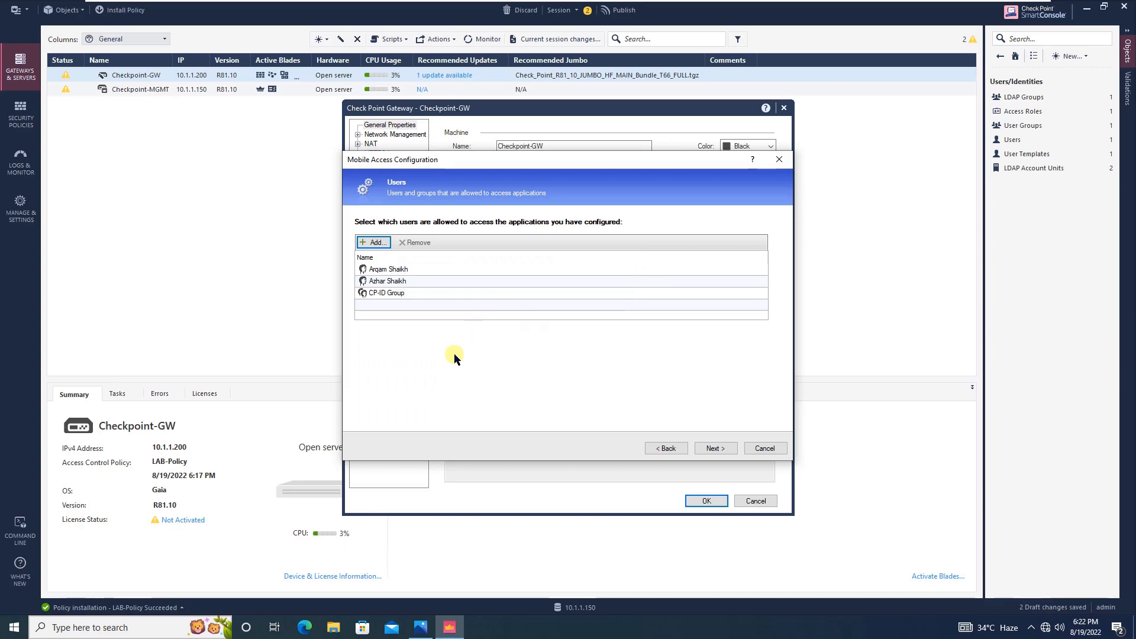
- Add the IT Admin account from the noornetworks.com directory to the allowed Mobile Access users
left_click(382, 241)
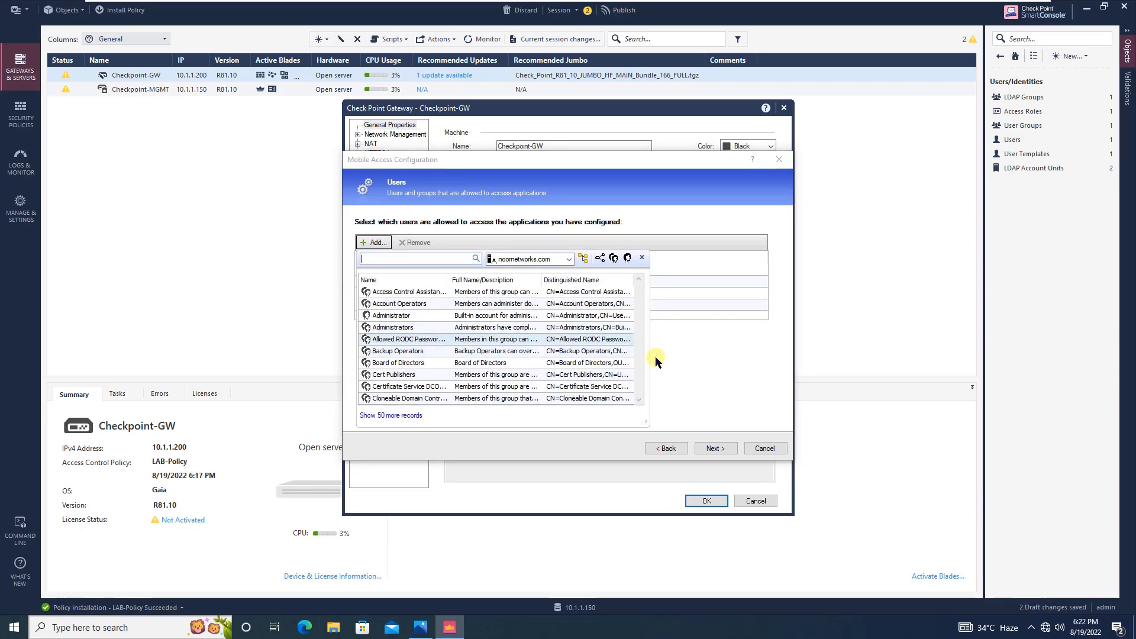
left_click(413, 414)
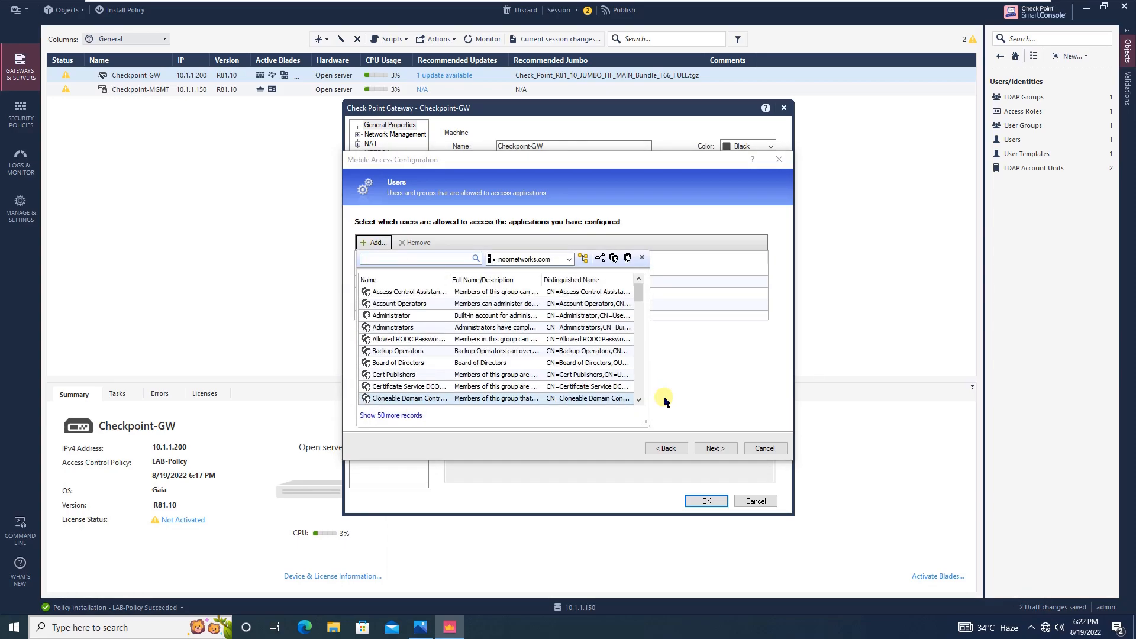
left_click(639, 400)
scroll(639, 403, "down", 7)
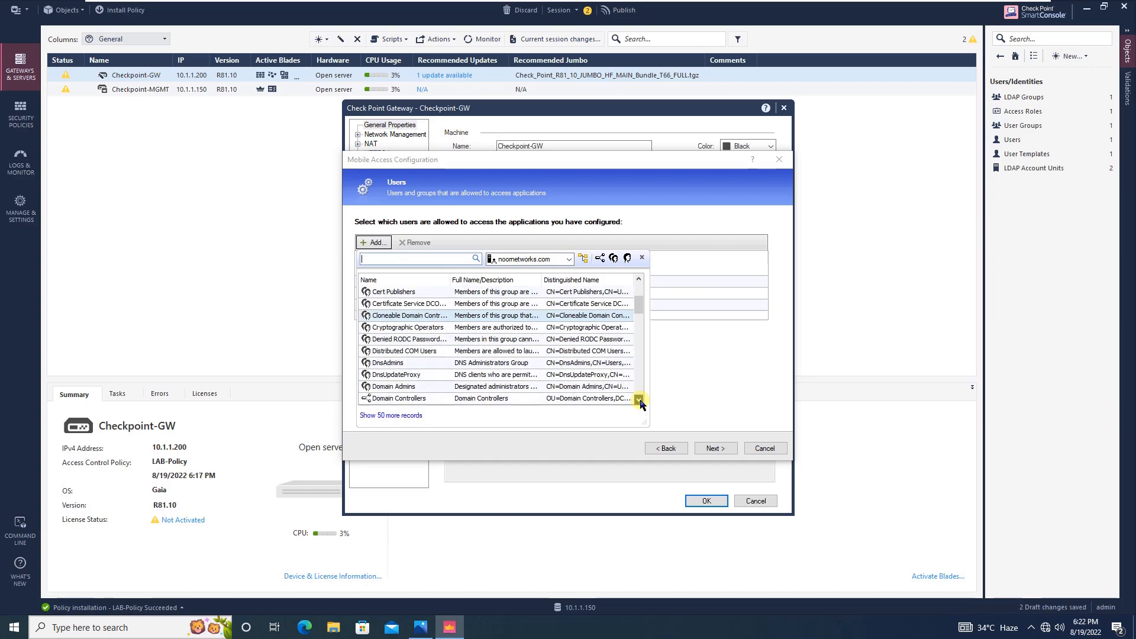
scroll(639, 402, "down", 3)
left_click(436, 353)
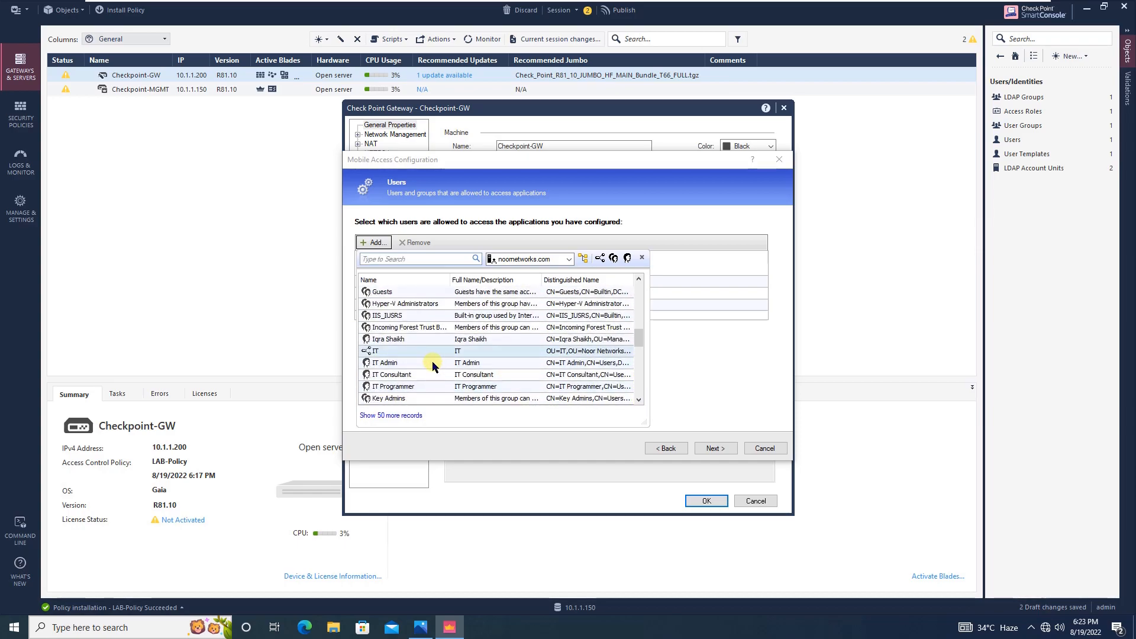
double_click(432, 362)
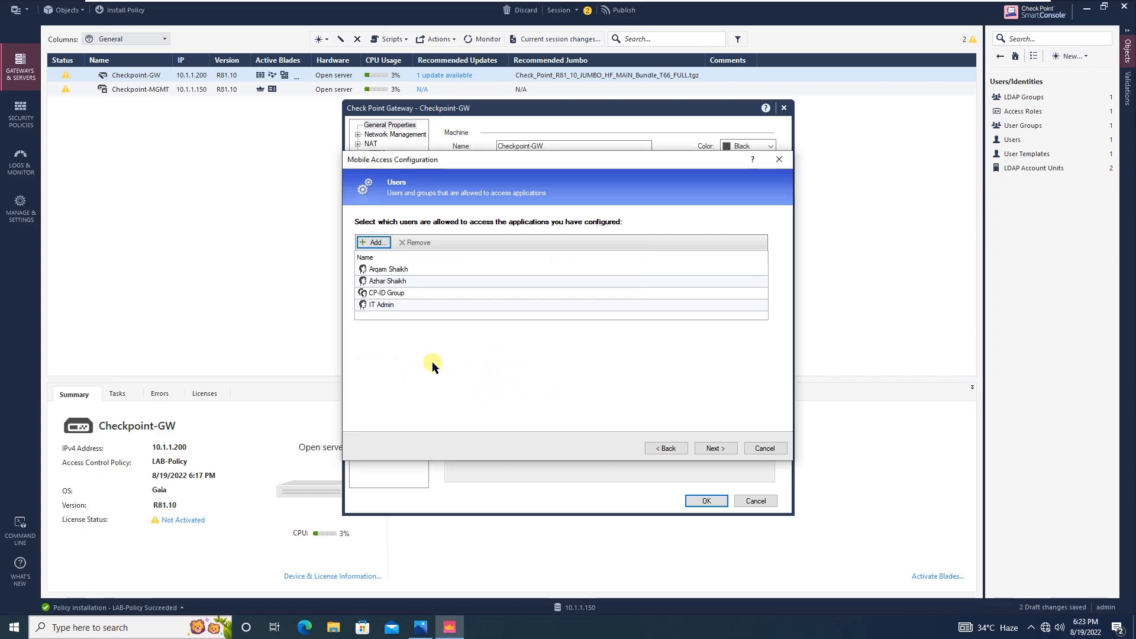
- Switch the user source to Internal User Groups and allow Mobile-Access-Group to access the applications
left_click(374, 242)
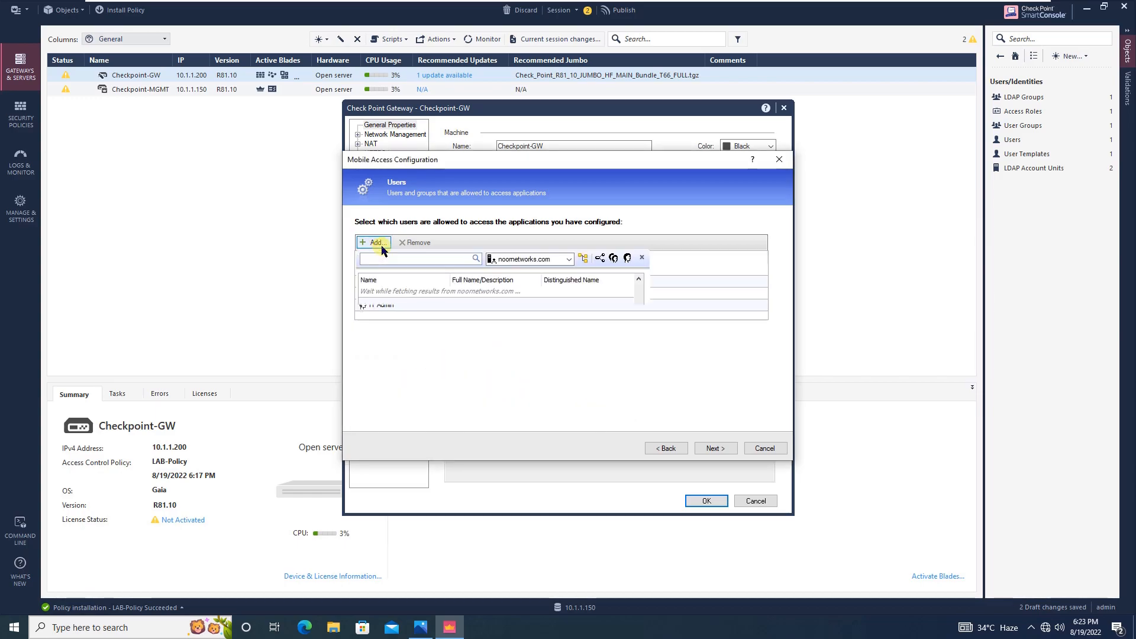
left_click(568, 260)
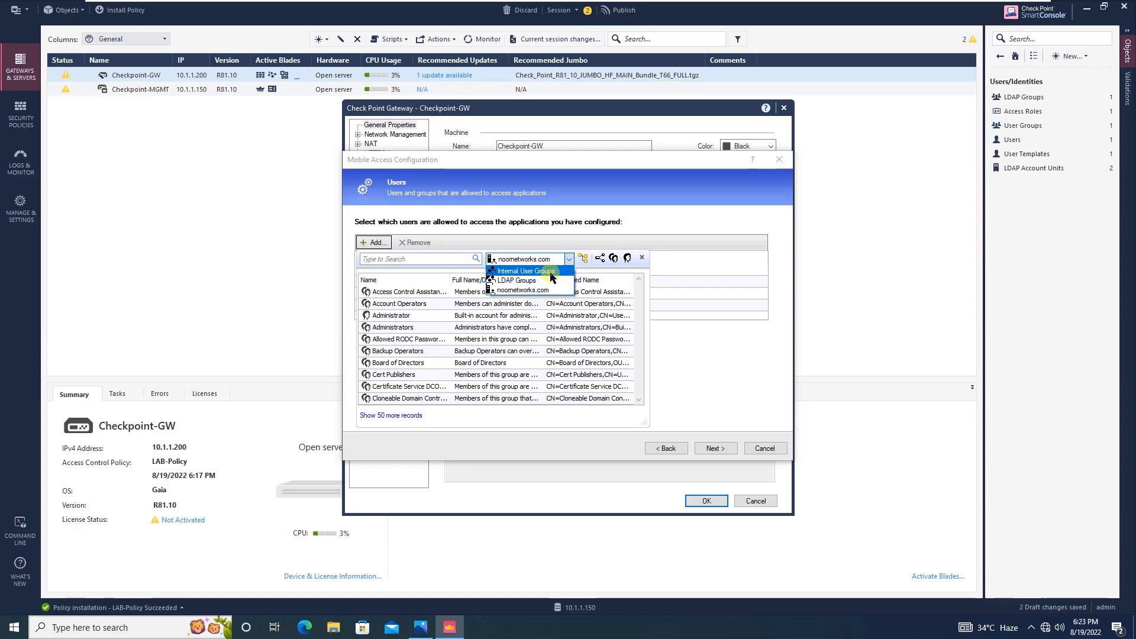
left_click(550, 272)
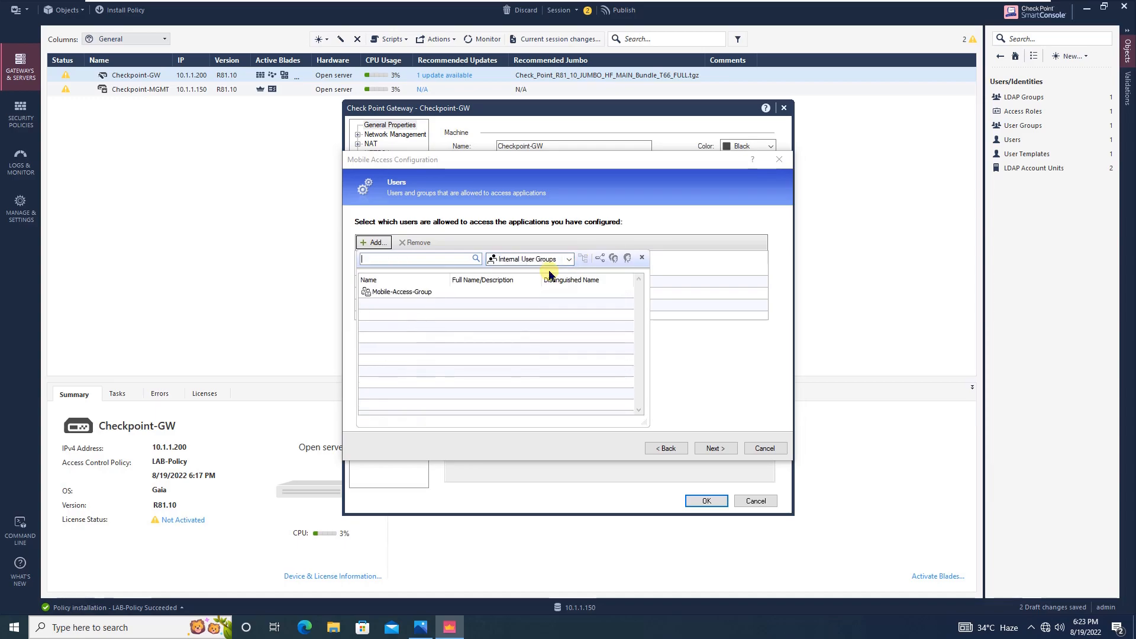
double_click(407, 292)
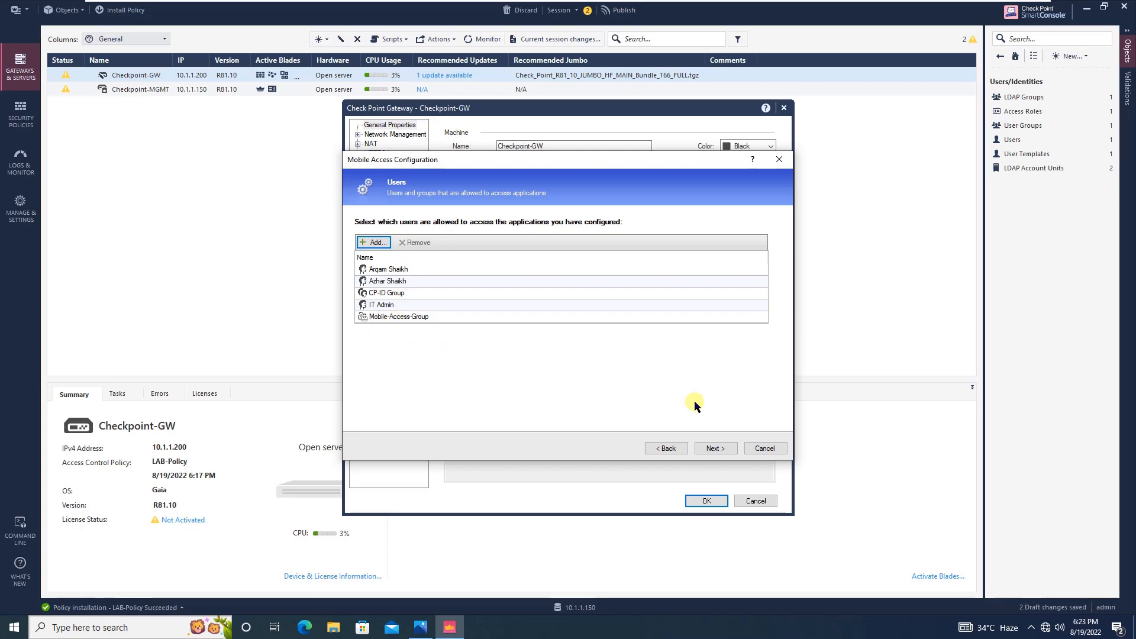
- Copy the SSL VPN portal's login URL and finish the Mobile Access configuration wizard
left_click(722, 452)
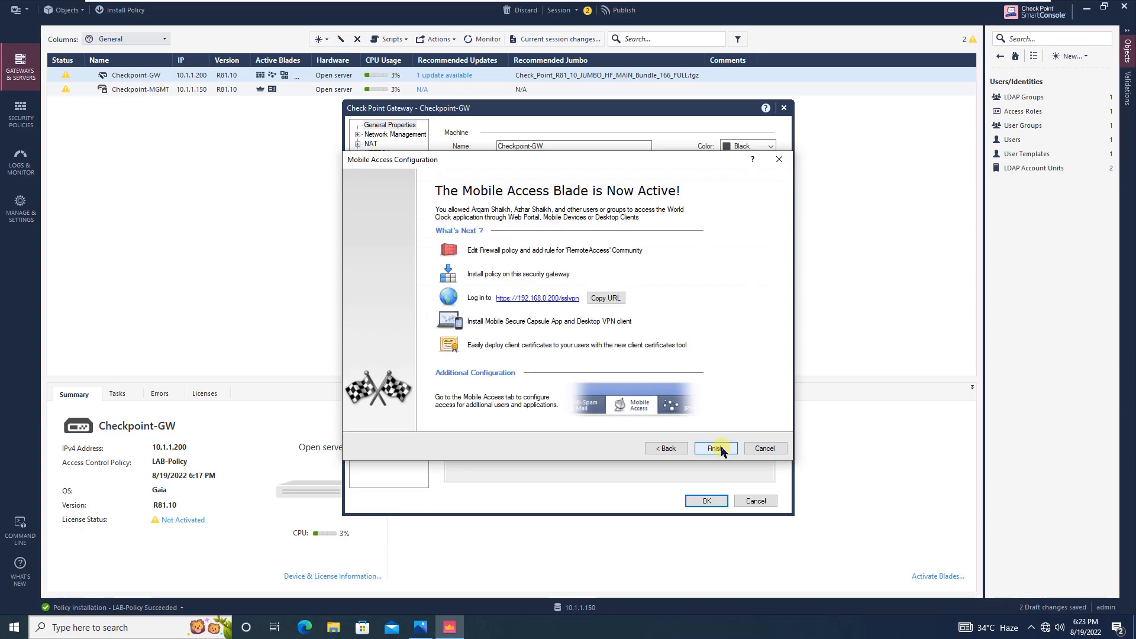
left_click(612, 303)
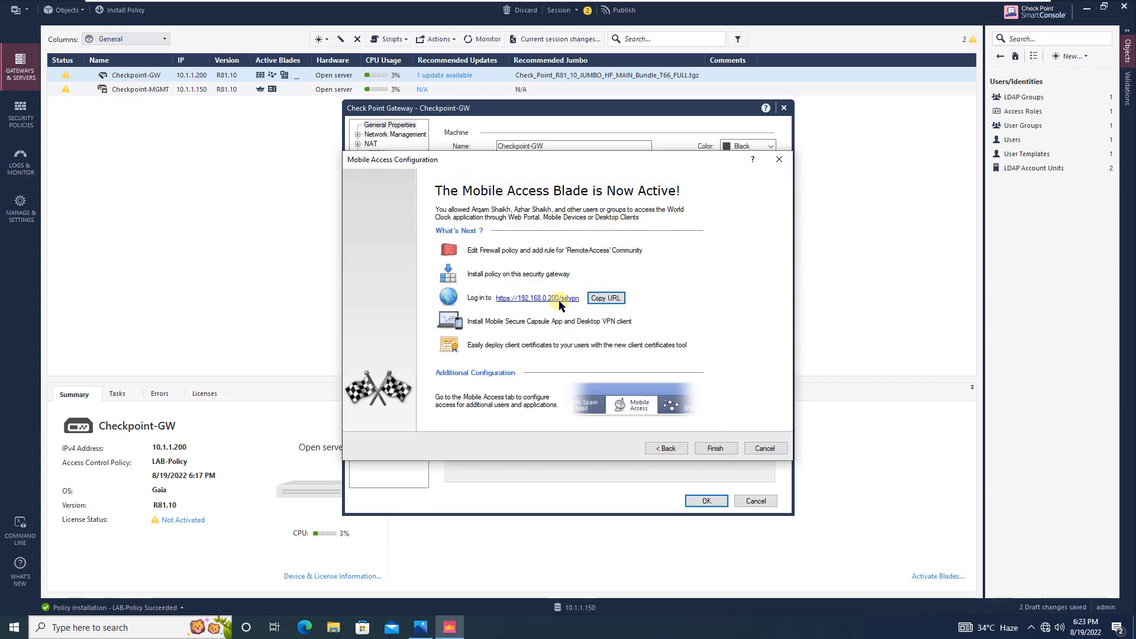
left_click(715, 448)
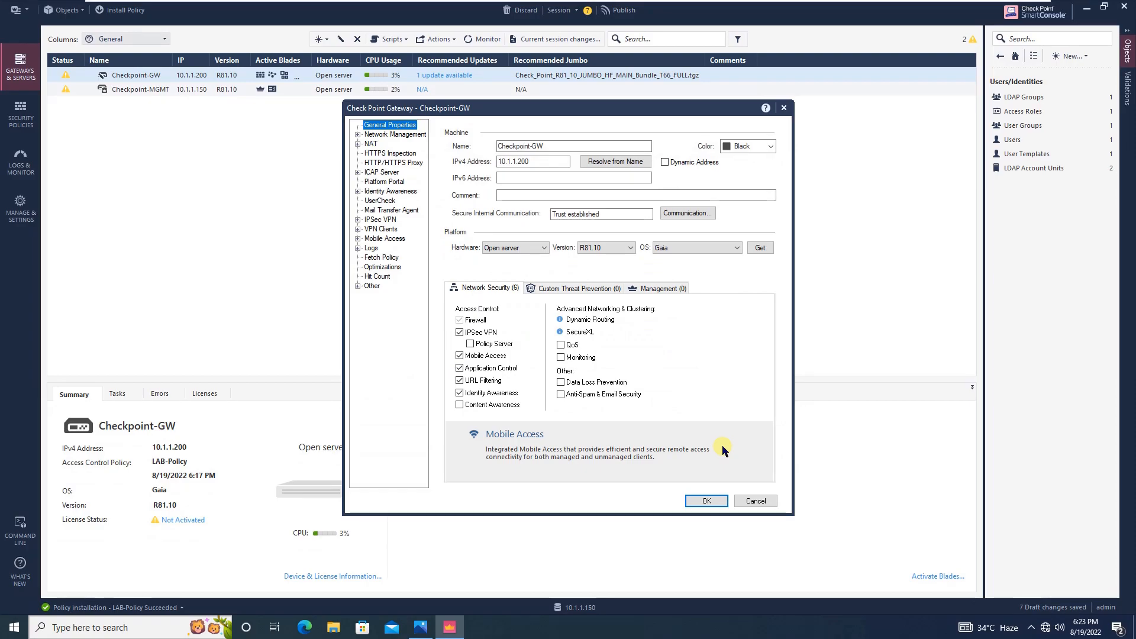
- Review Checkpoint-GW's Mobile Access authentication, Office Mode, portal customization, portal settings and SSL client options, and save the gateway
left_click(374, 239)
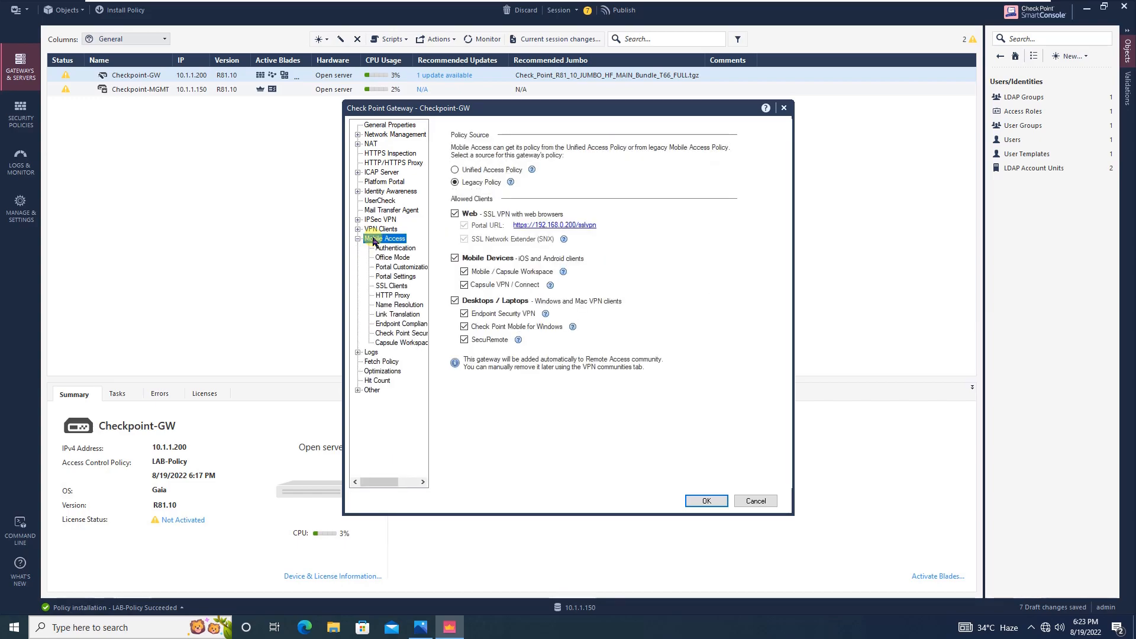
left_click(390, 249)
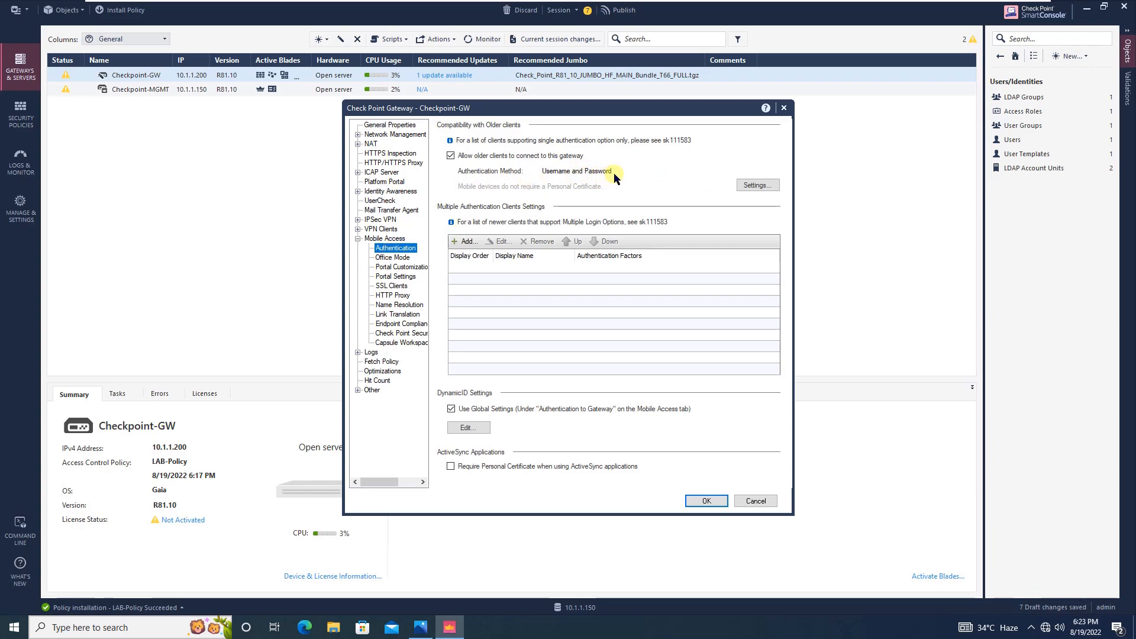
left_click(405, 259)
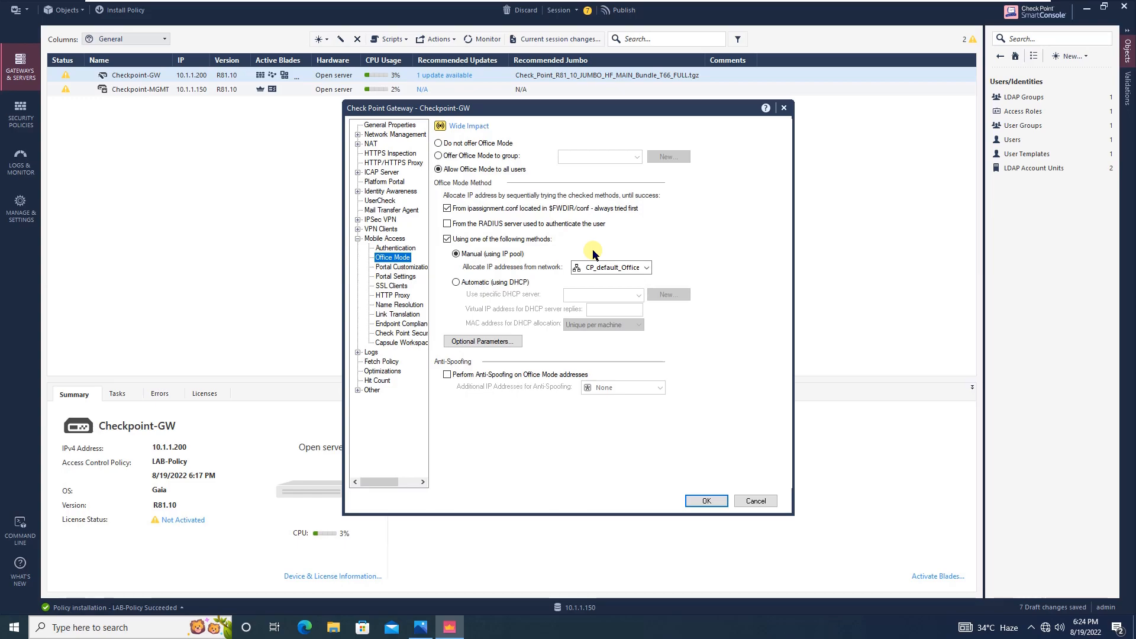
left_click(408, 267)
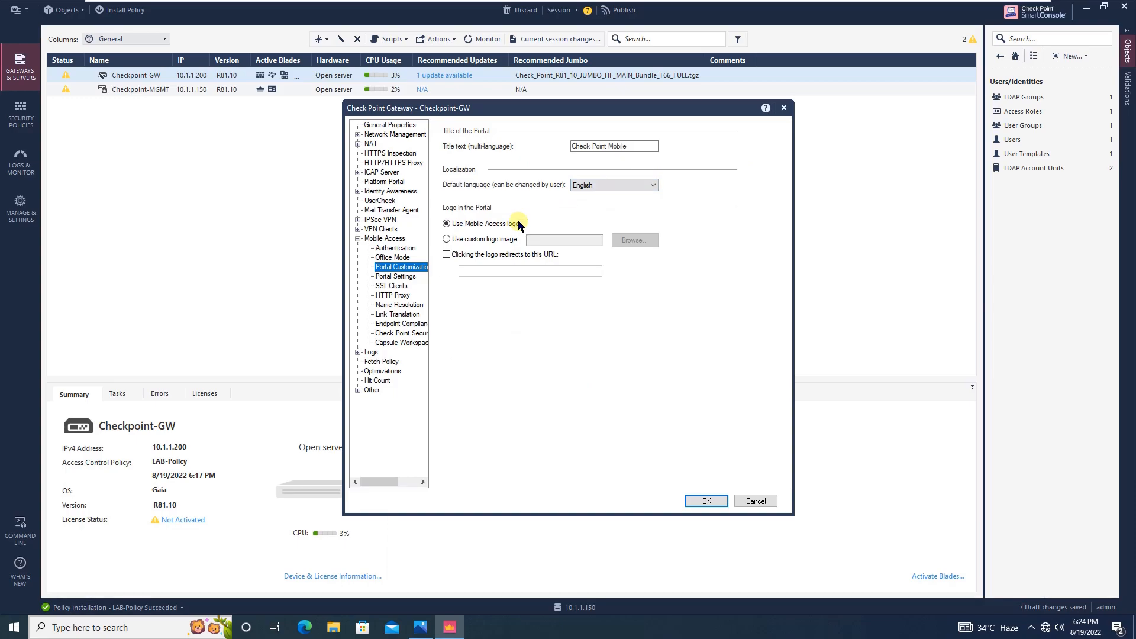
left_click(399, 277)
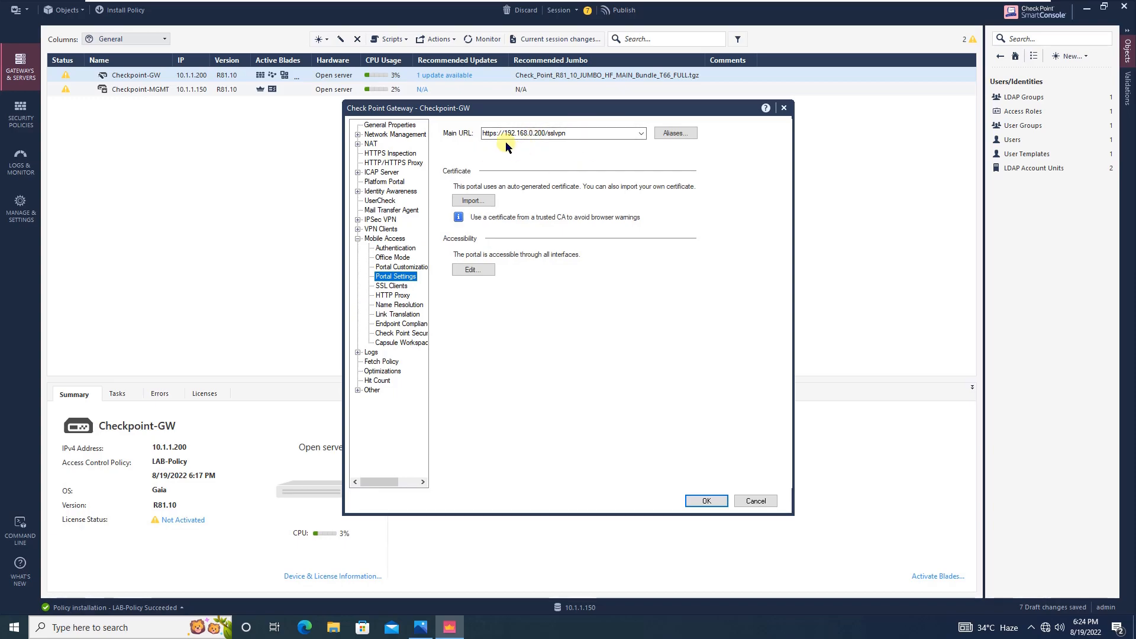
left_click(408, 285)
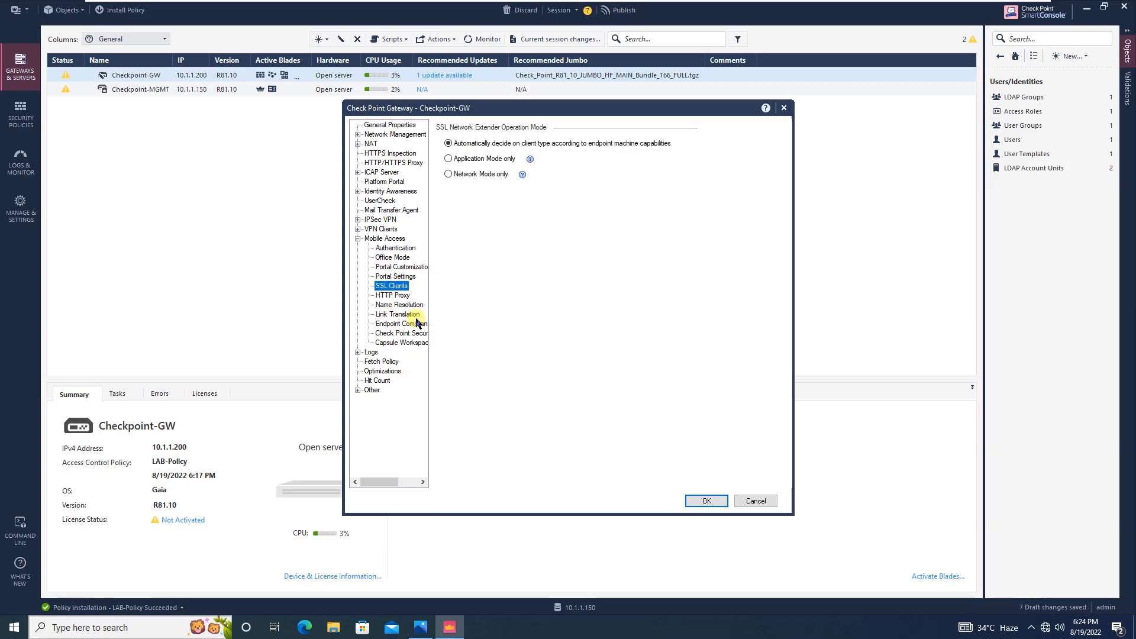
left_click(705, 502)
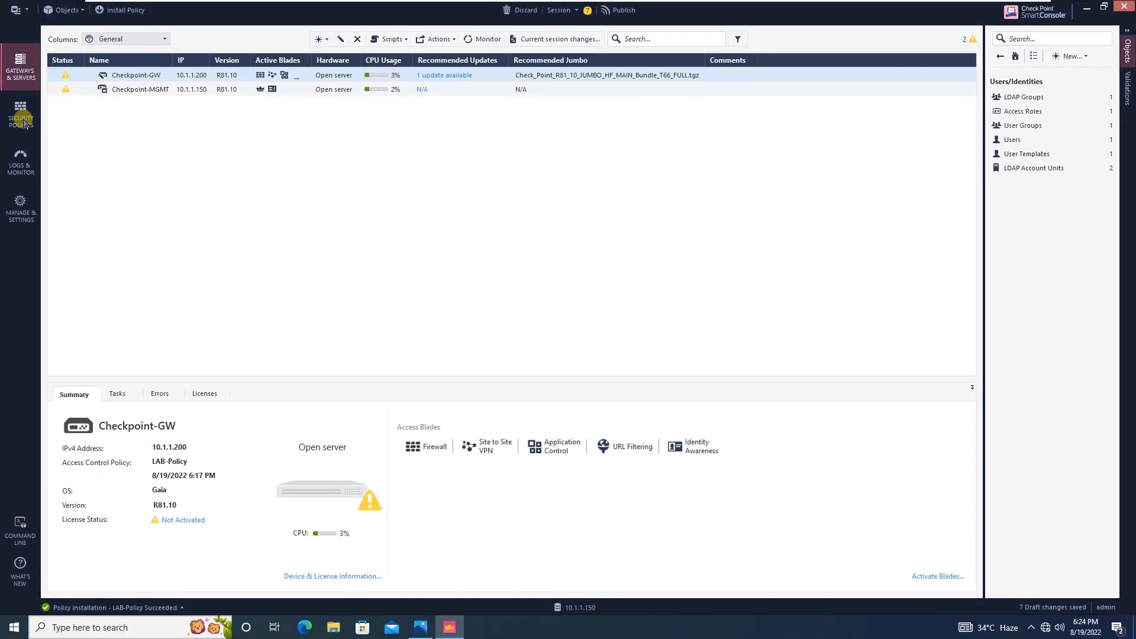
- Add Mobile-Access-Group to the participant user groups of the RemoteAccess VPN community and save it
left_click(23, 122)
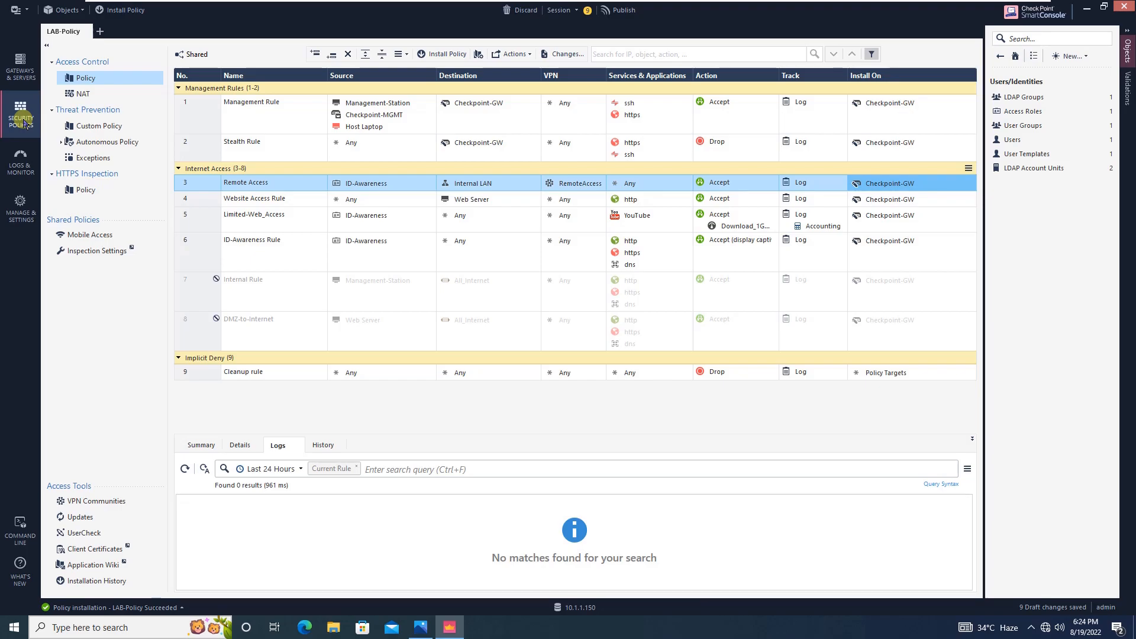
left_click(92, 506)
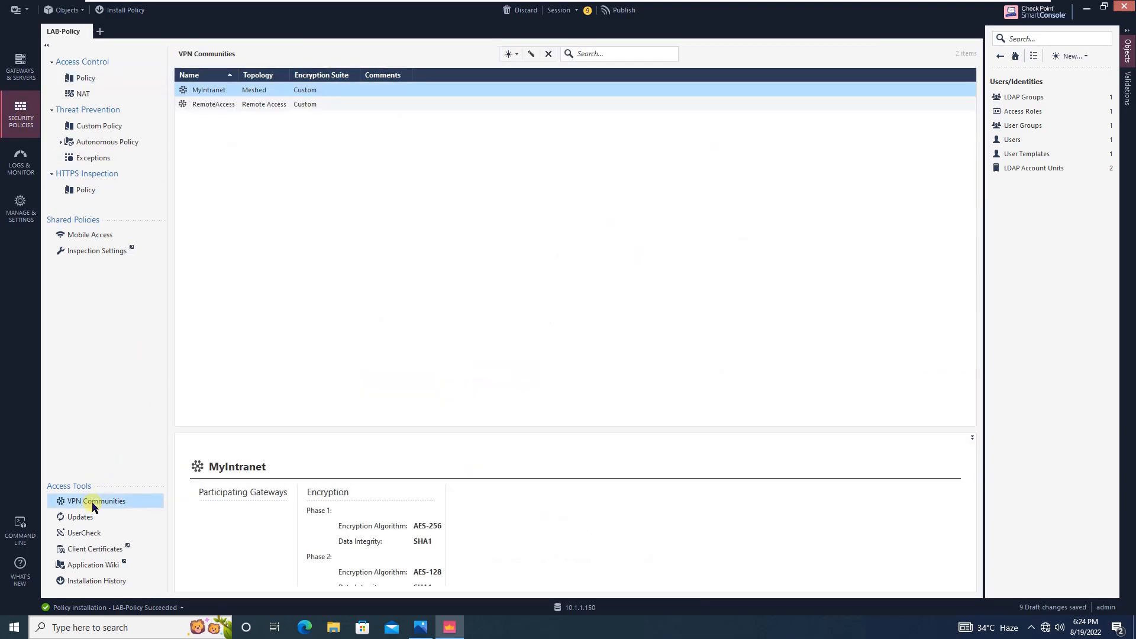
left_click(357, 108)
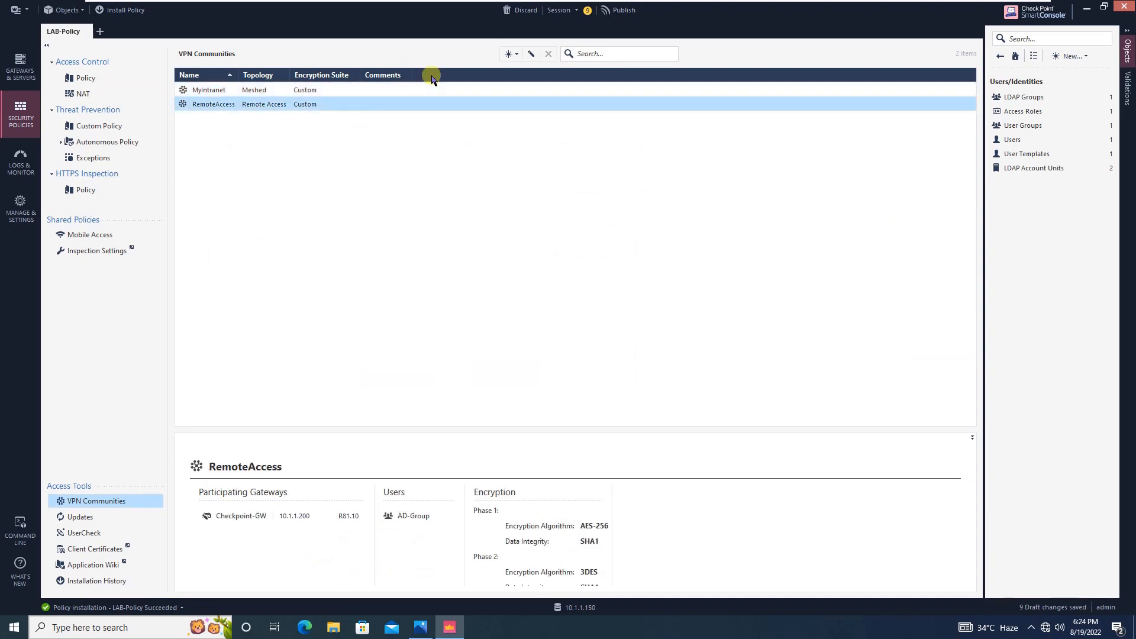
left_click(530, 54)
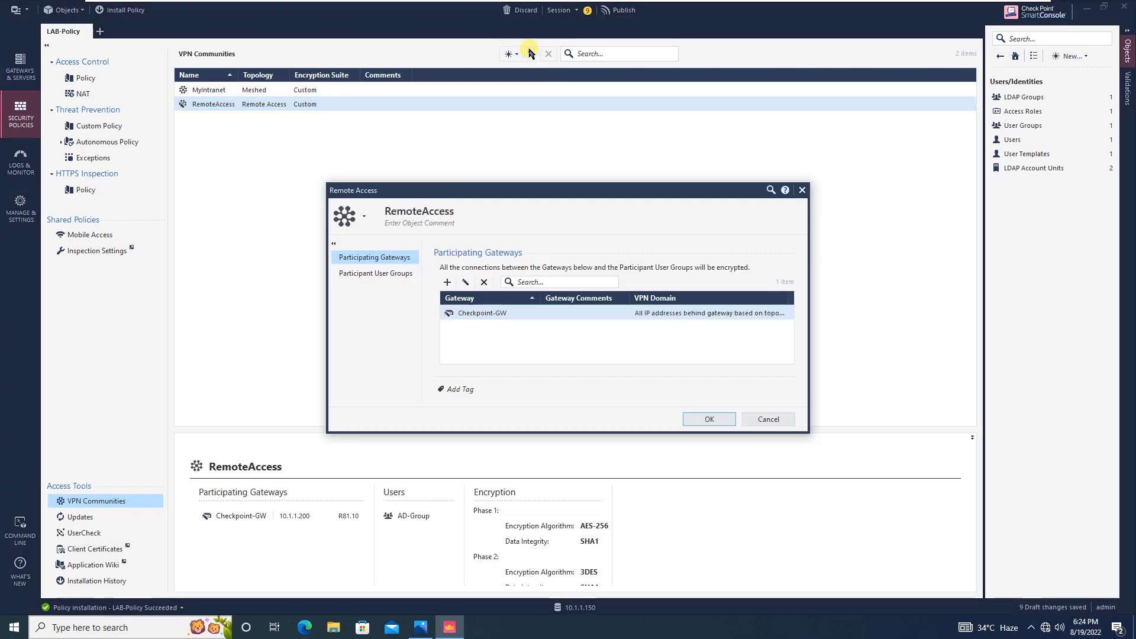
left_click(377, 274)
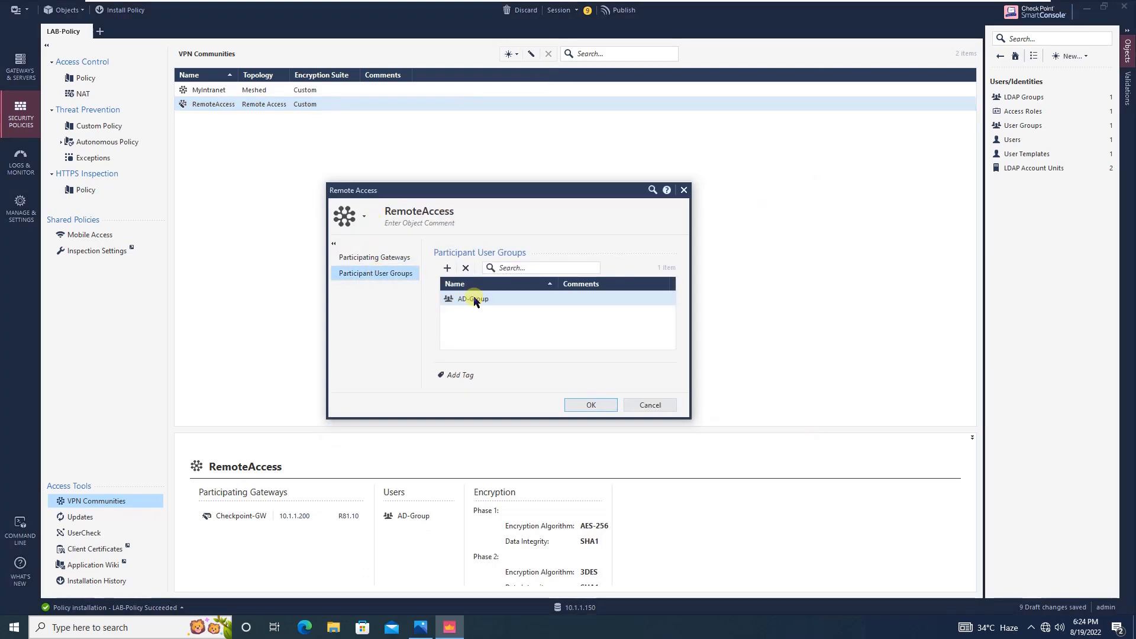
left_click(448, 269)
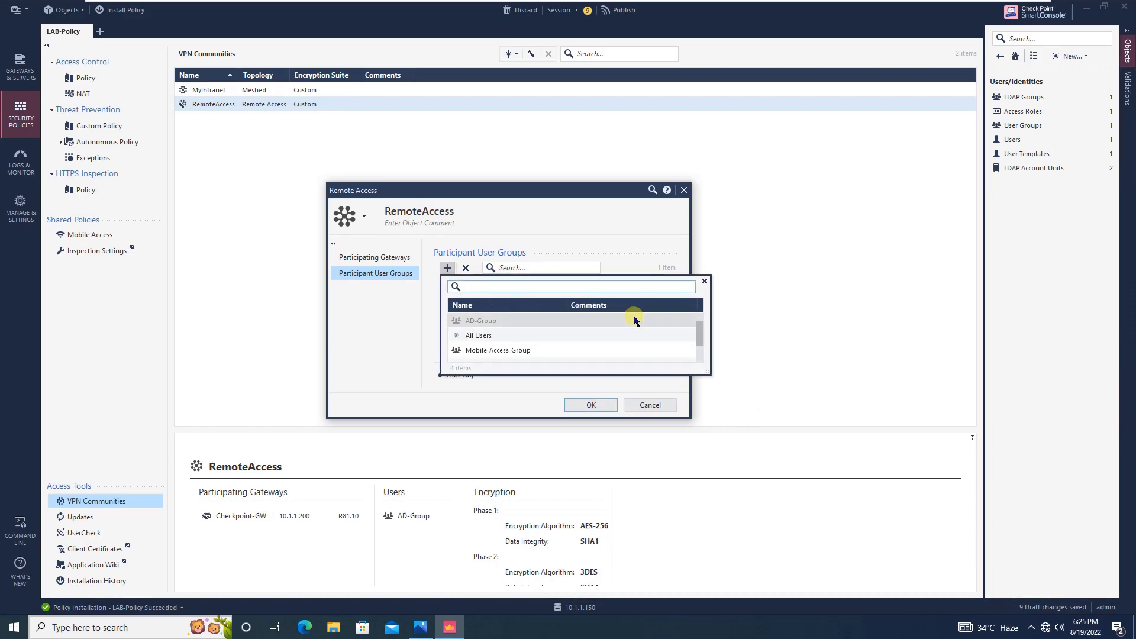
left_click(537, 351)
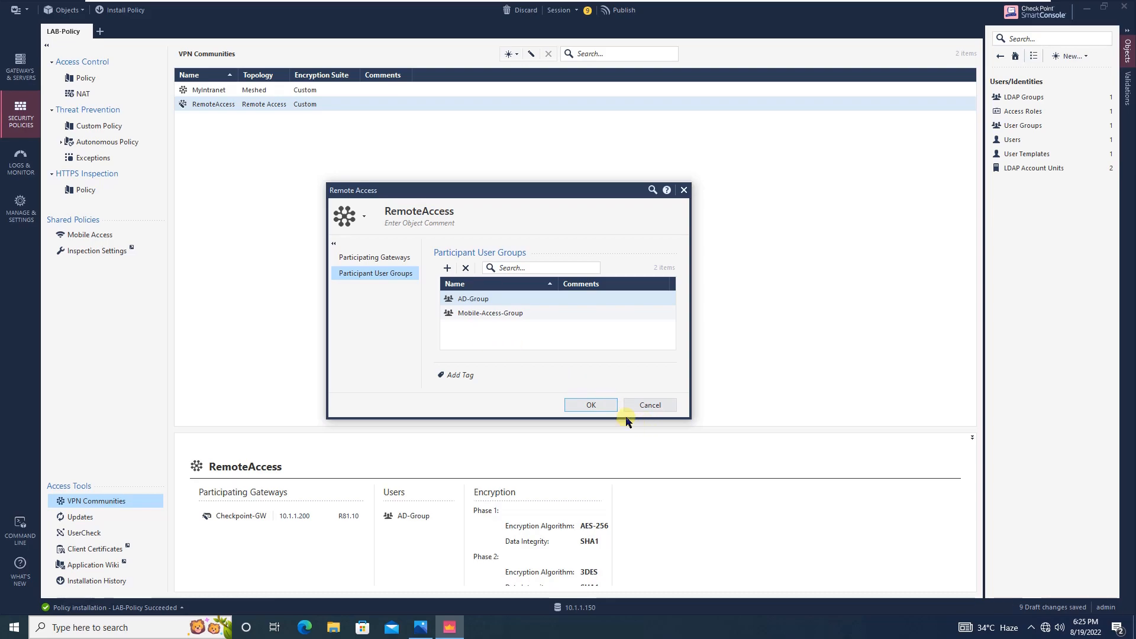
left_click(599, 407)
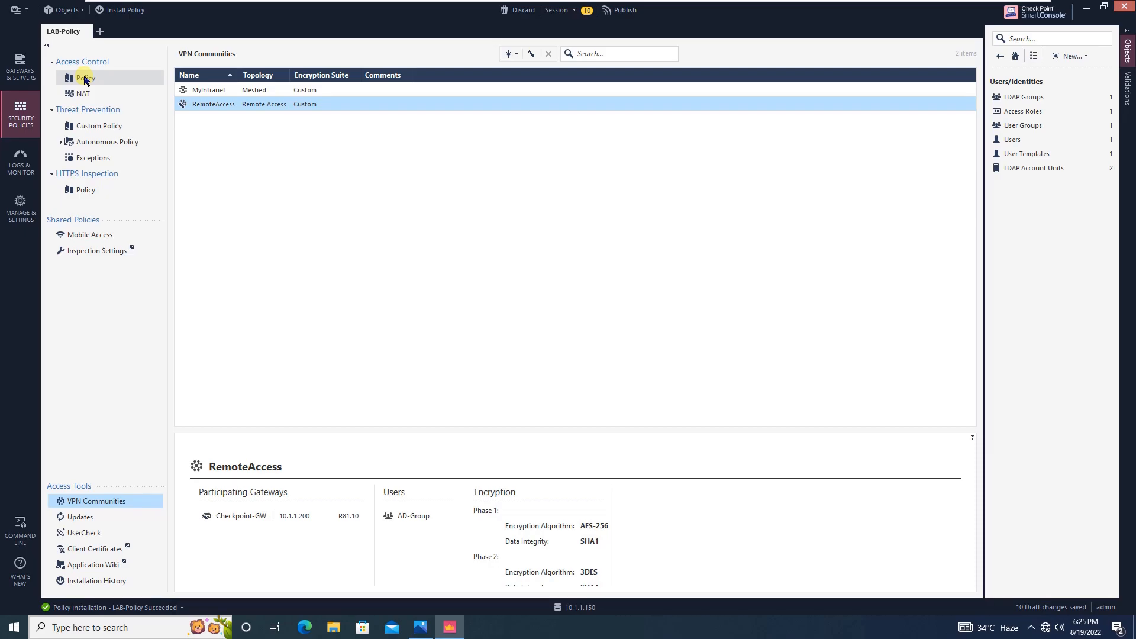
- Add a new rule above the Remote Access rule in the Access Control policy and name it Mobile Access
left_click(125, 84)
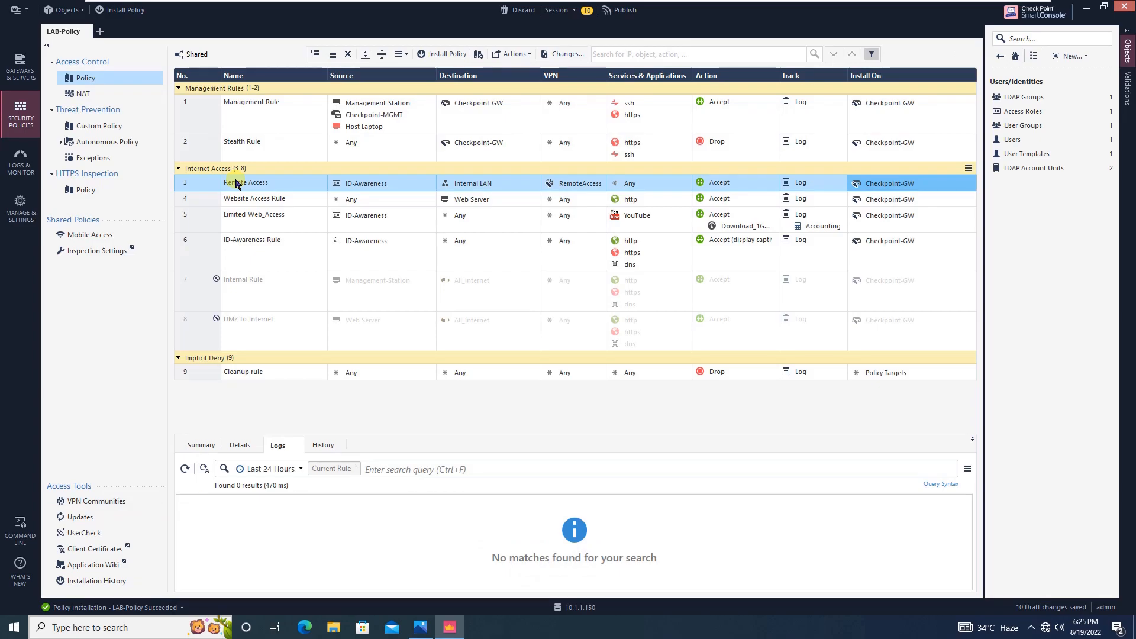
right_click(199, 185)
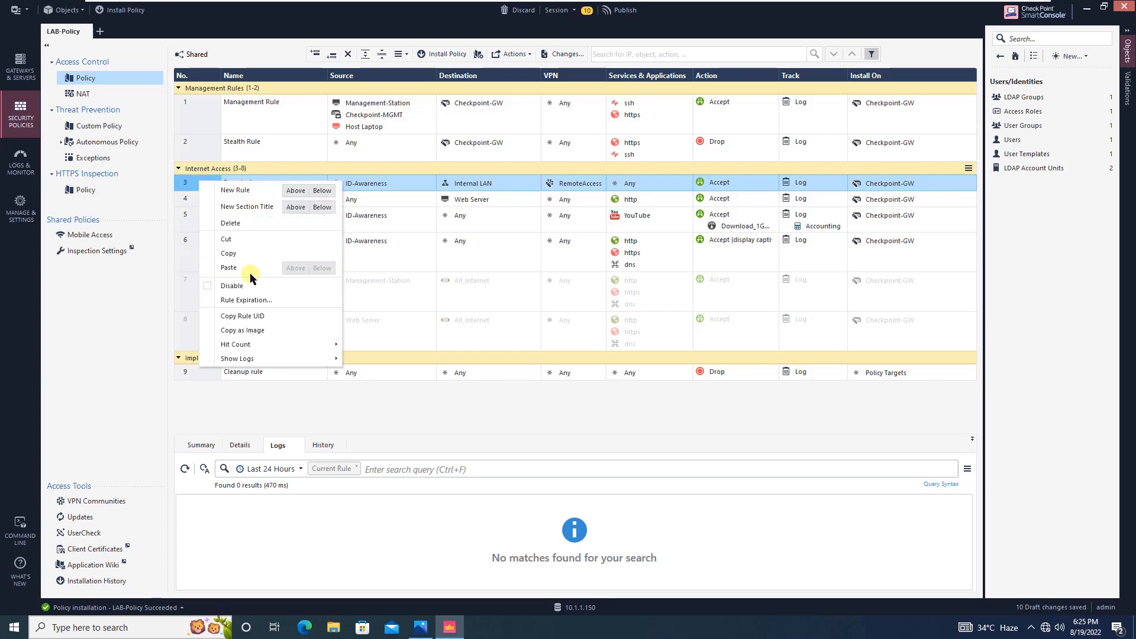
left_click(302, 190)
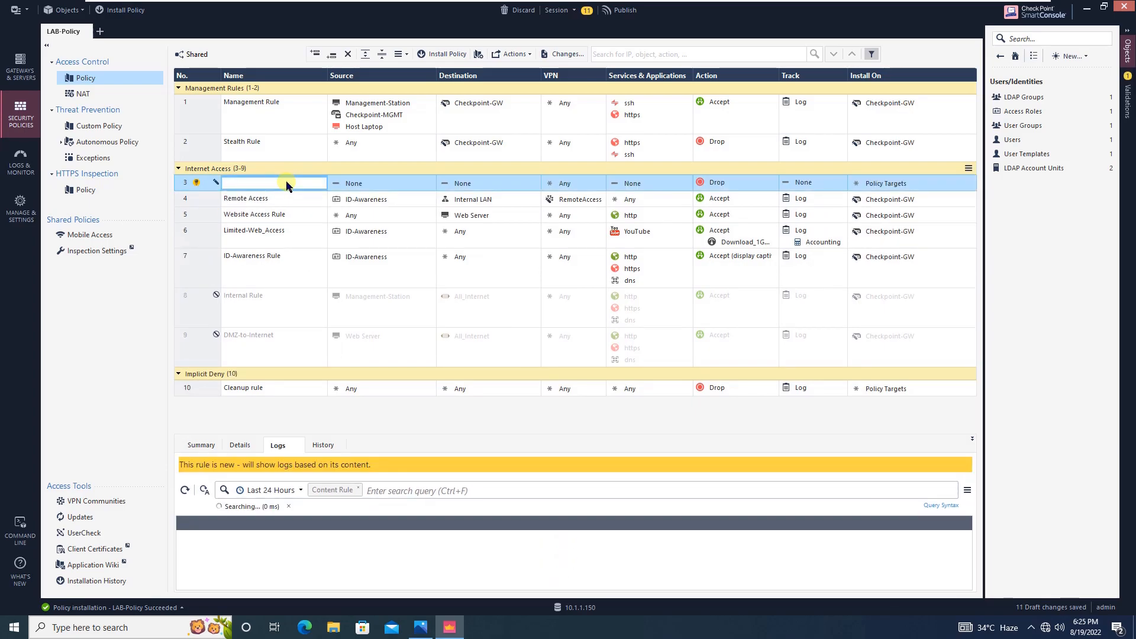
type("Mobile Ac")
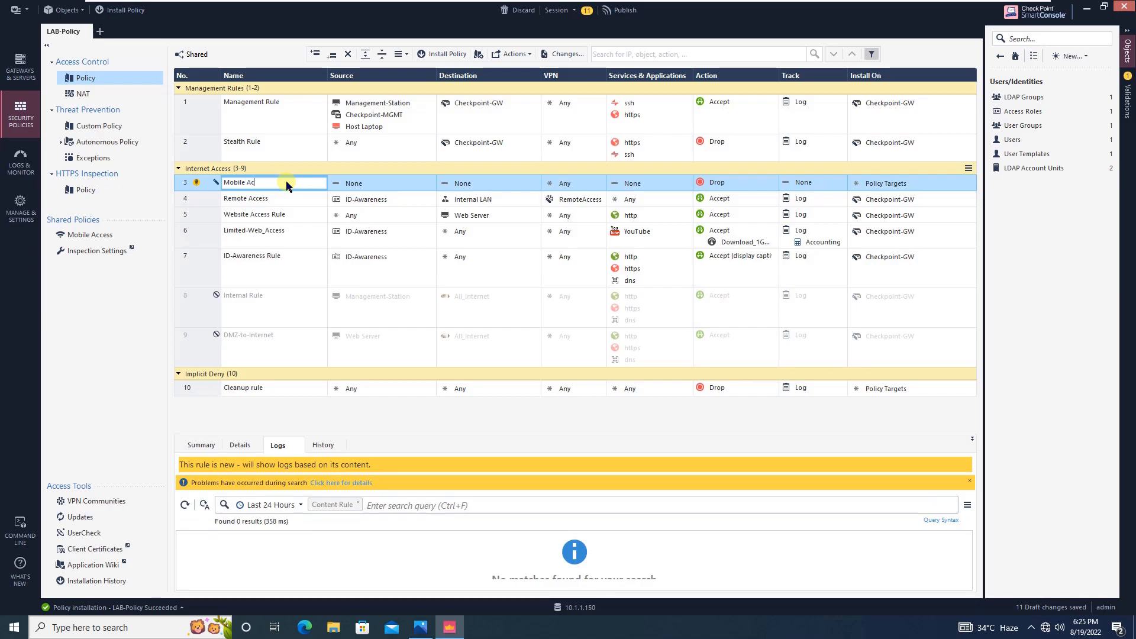
type("cess")
left_click(388, 184)
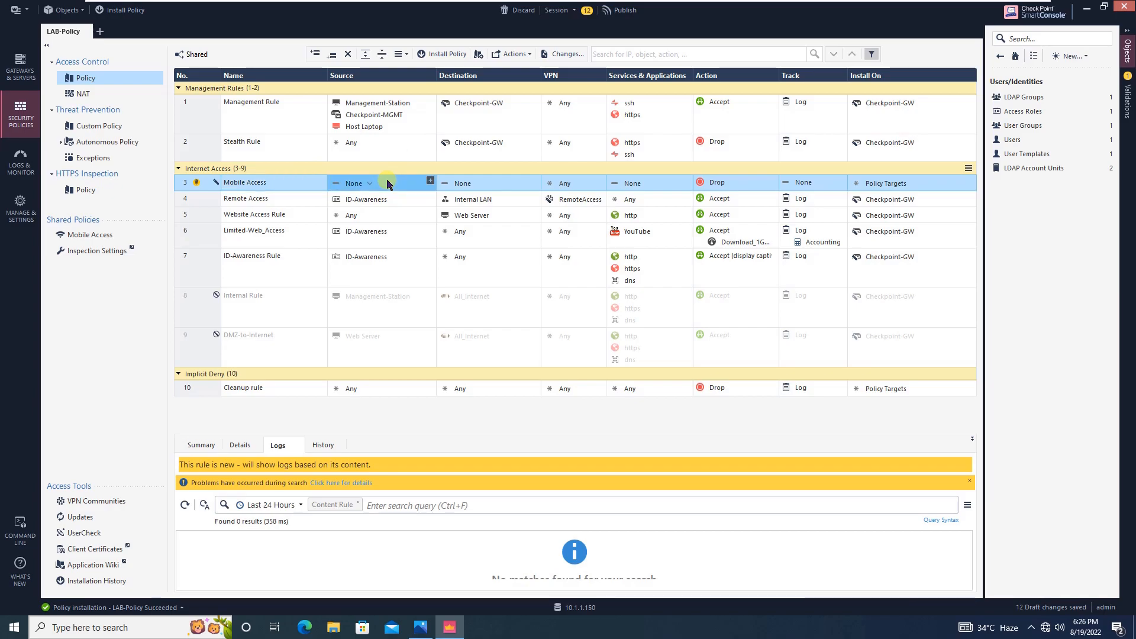
left_click(430, 181)
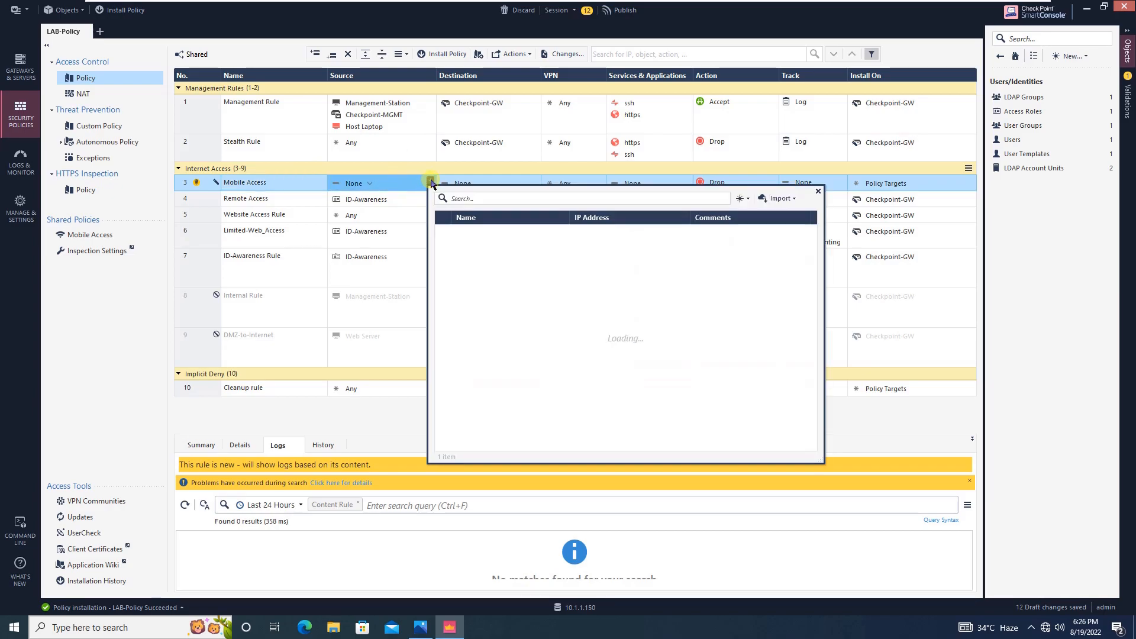
left_click(463, 200)
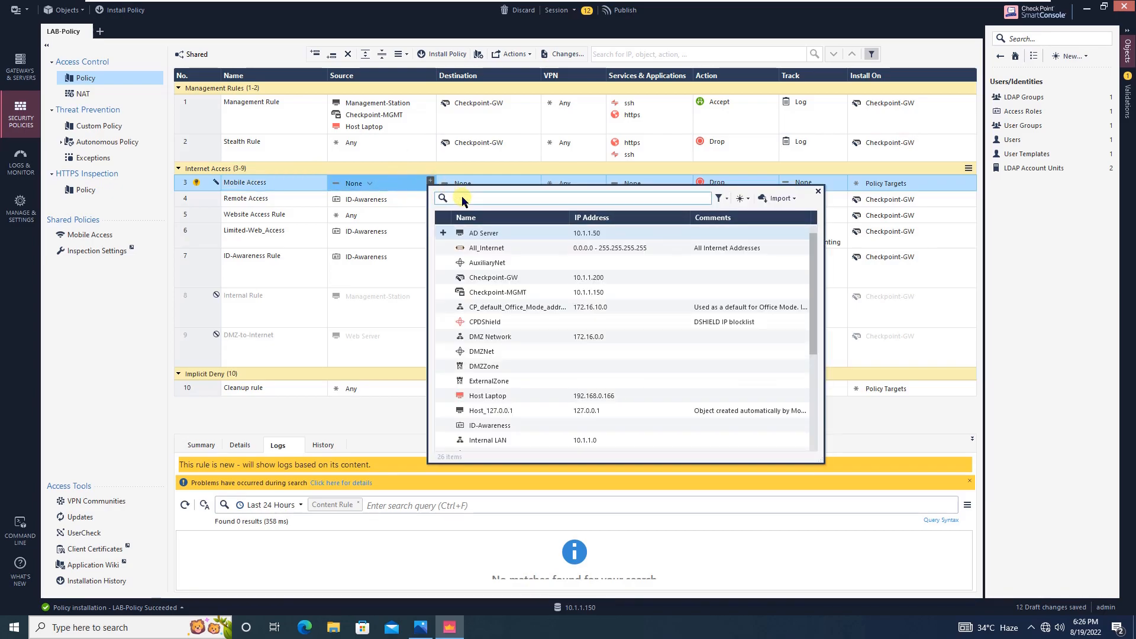
type("ad")
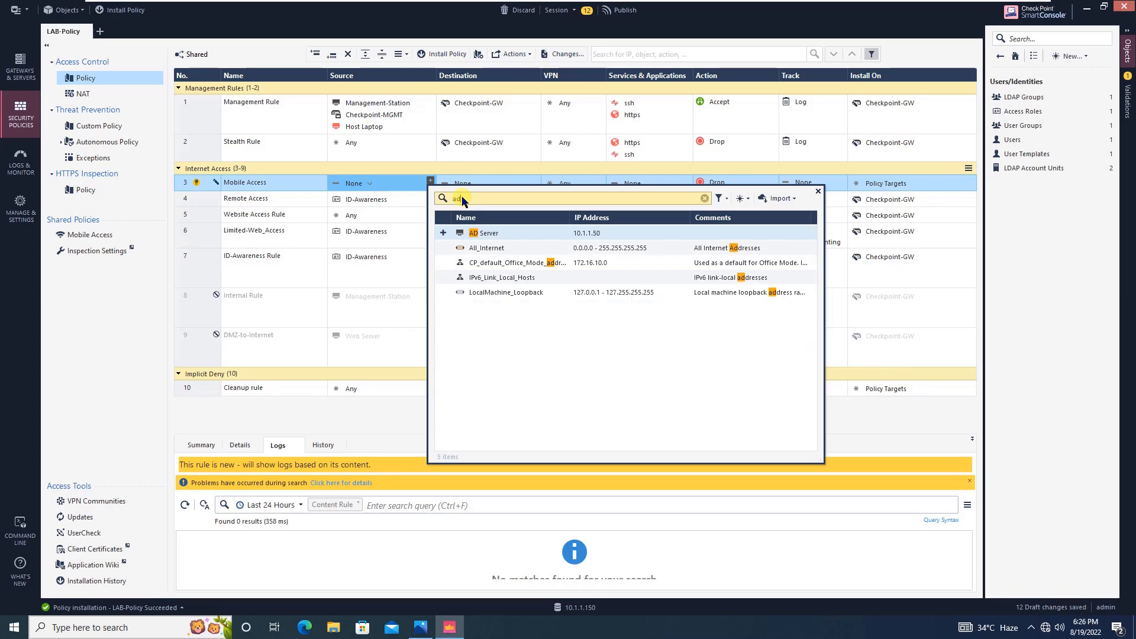
key("BackSpace")
key("BackSpace")
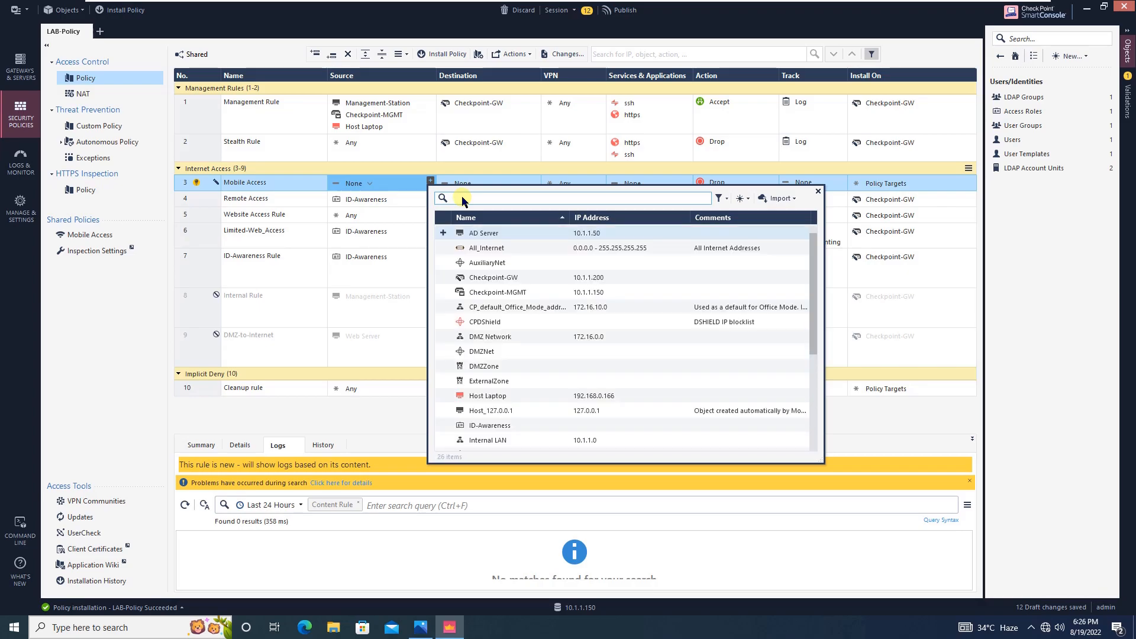
left_click(817, 191)
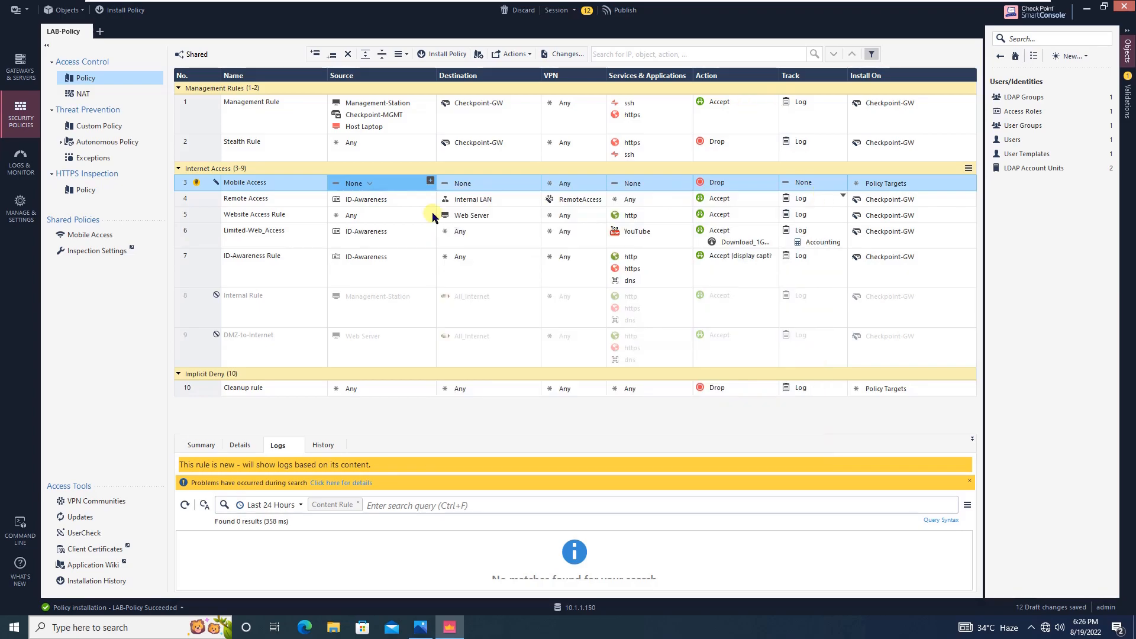
- Add legacy user access for Mobile-Access-Group as a source of the Mobile Access rule, keeping the location Any
right_click(398, 188)
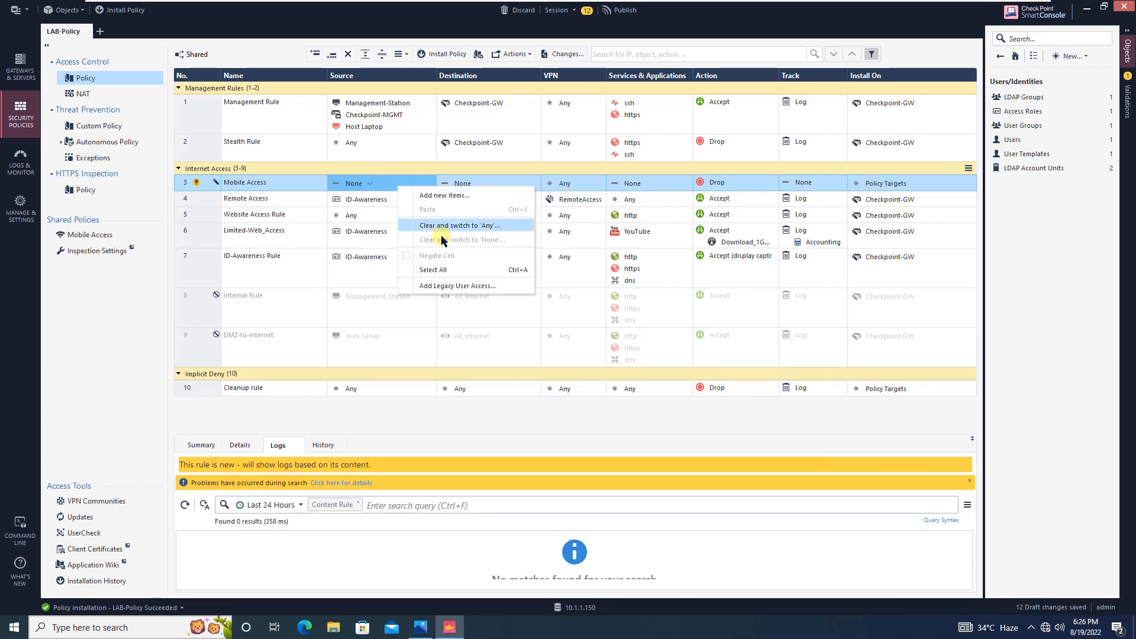
left_click(455, 287)
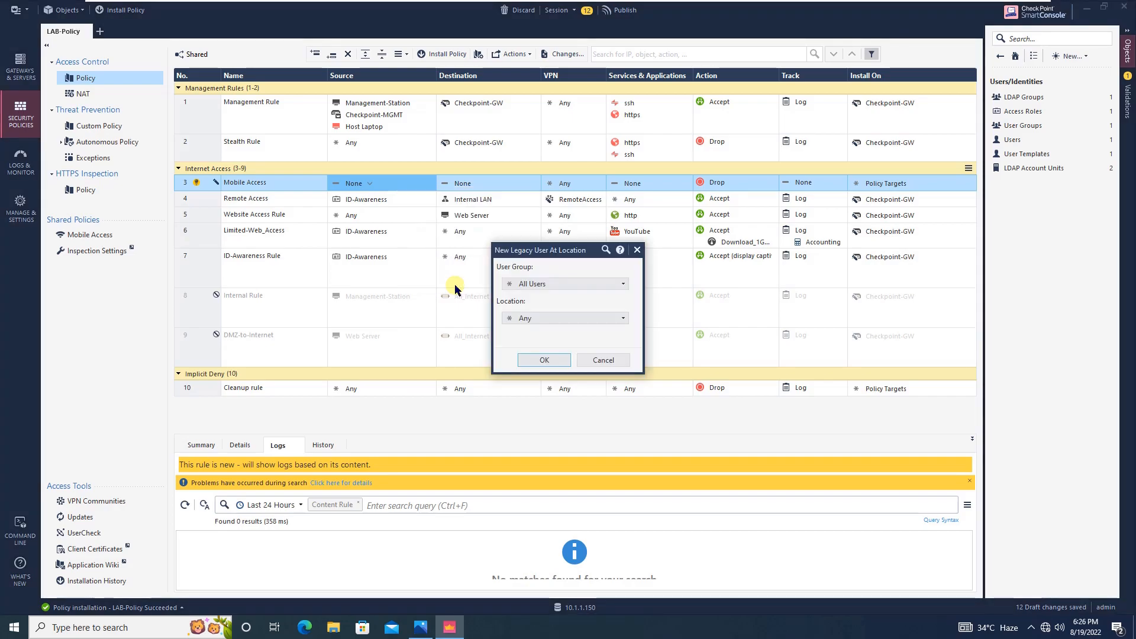
left_click(560, 284)
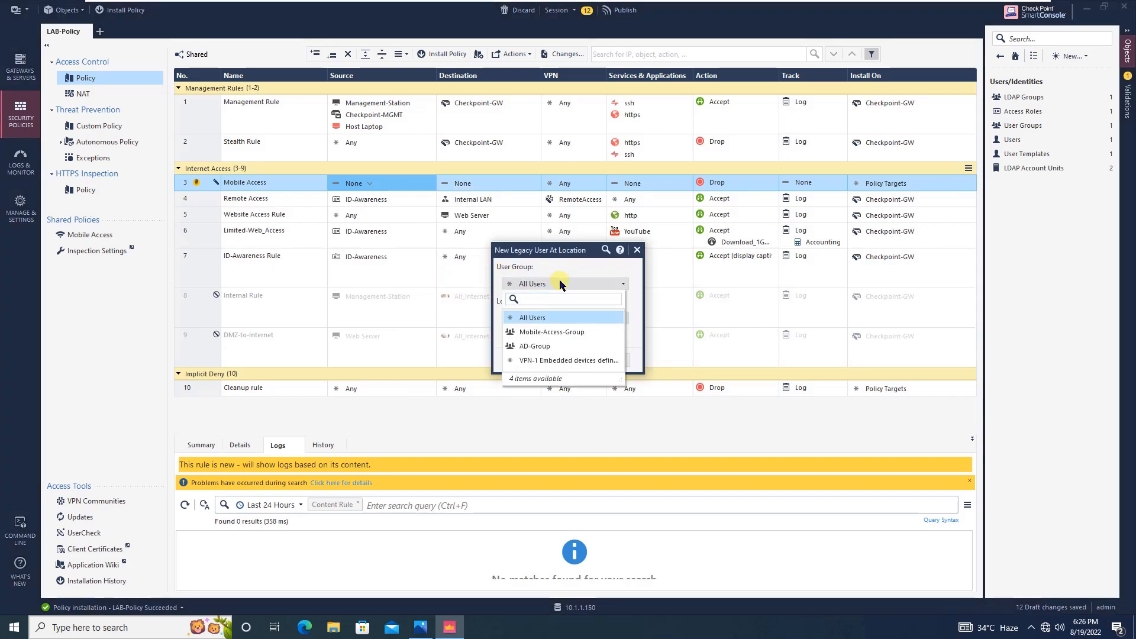
left_click(550, 332)
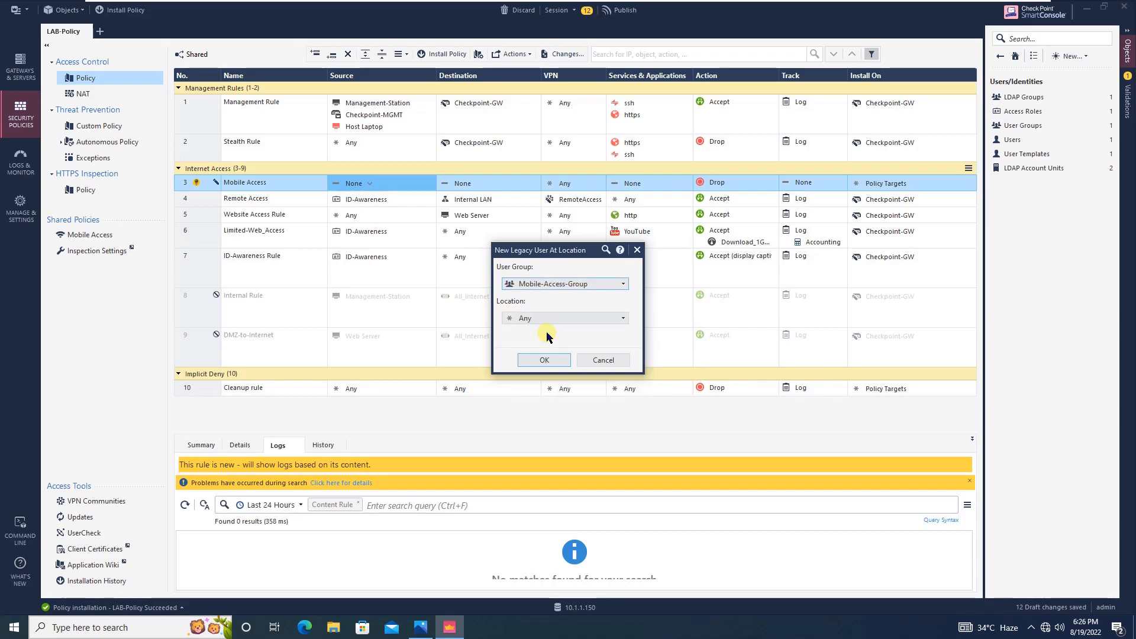
left_click(544, 360)
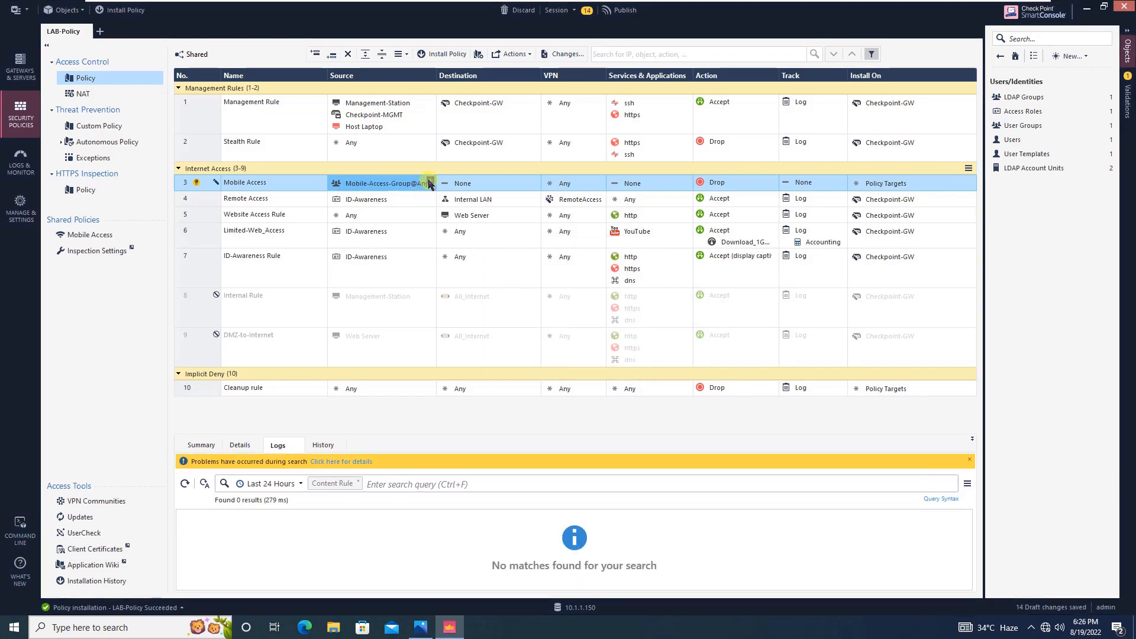
- Add the ID-Awareness access role as a second source of the Mobile Access rule
left_click(431, 182)
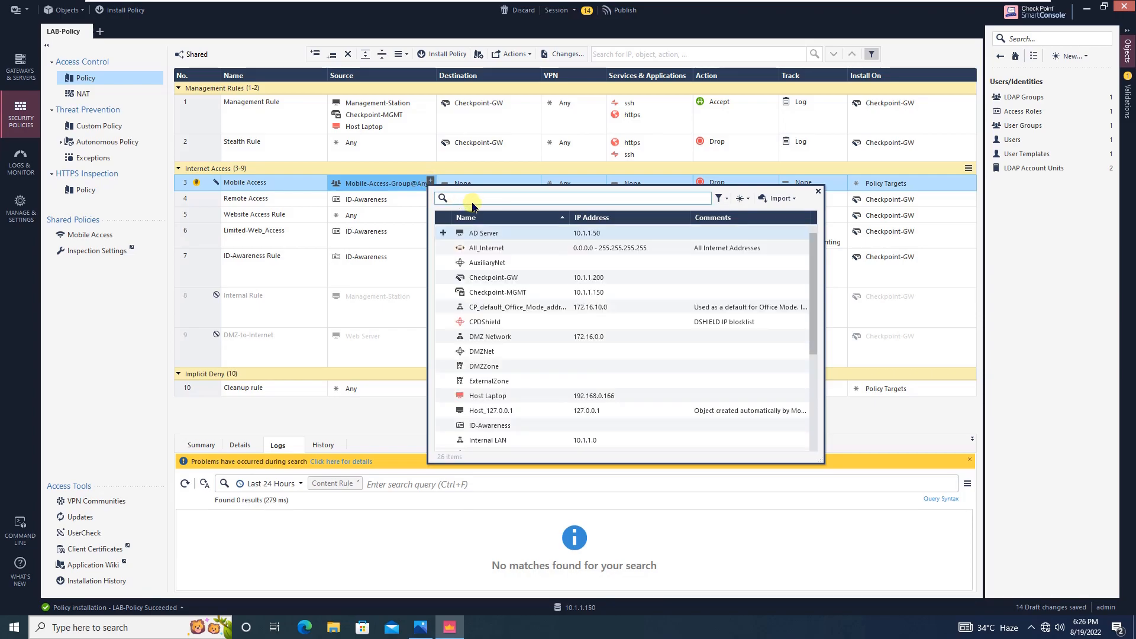
type("id")
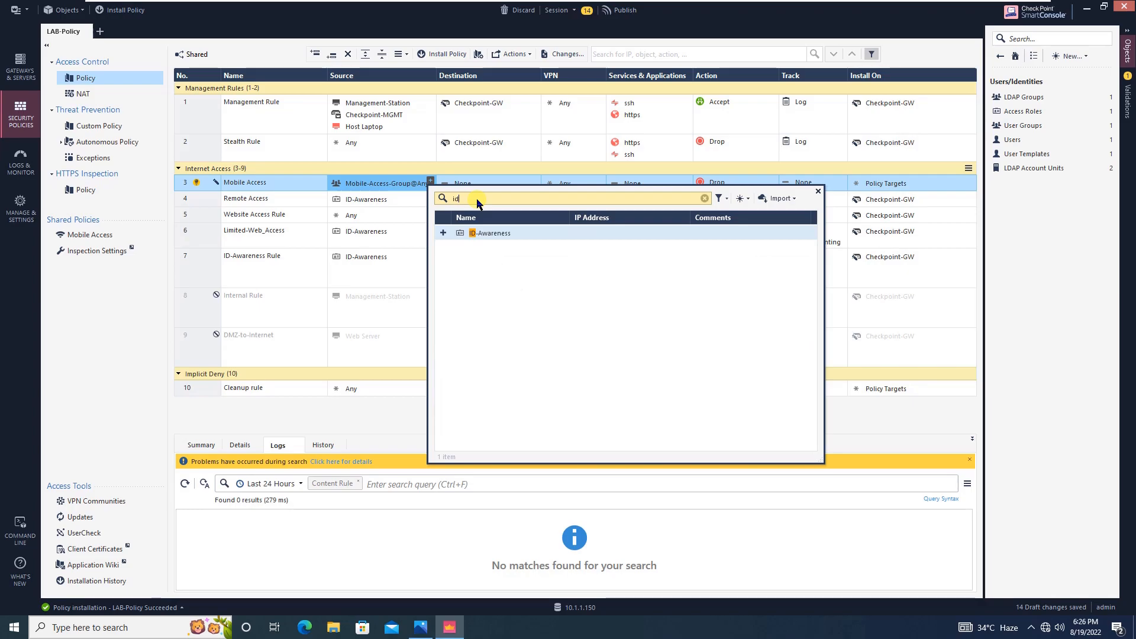
left_click(444, 233)
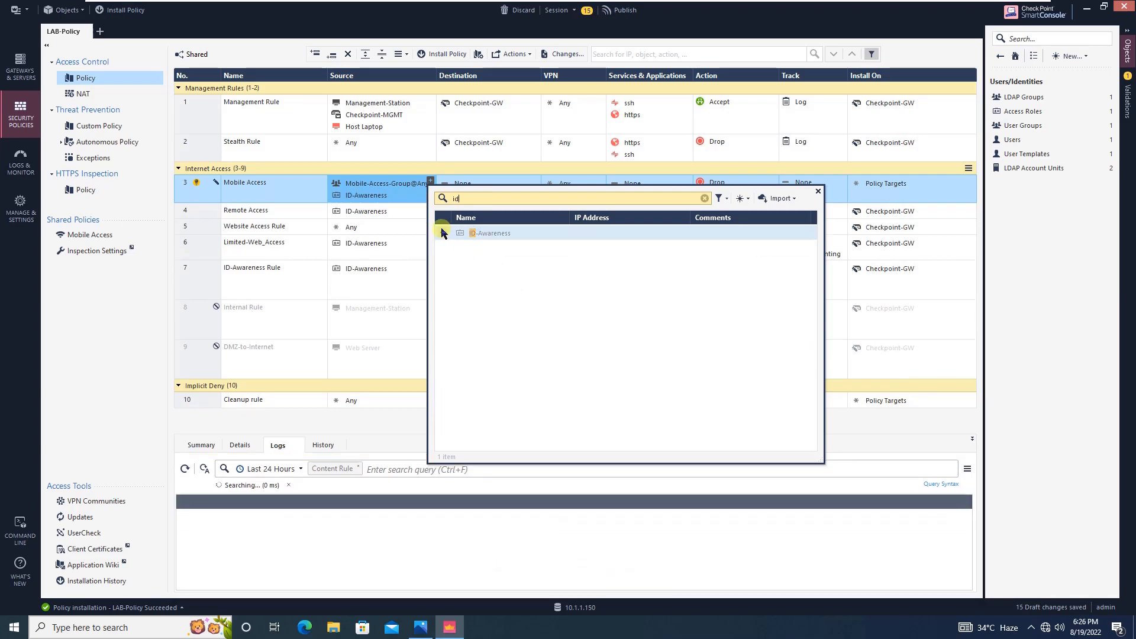
left_click(386, 192)
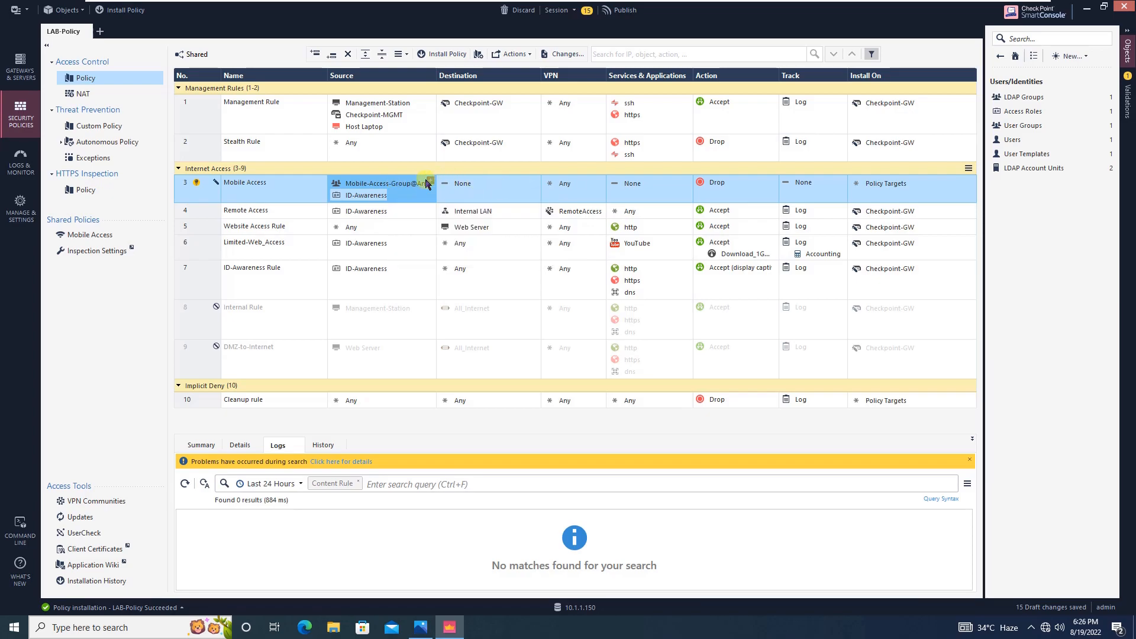
- Set the Mobile Access rule's destination to the Internal LAN network
mouse_move(406, 186)
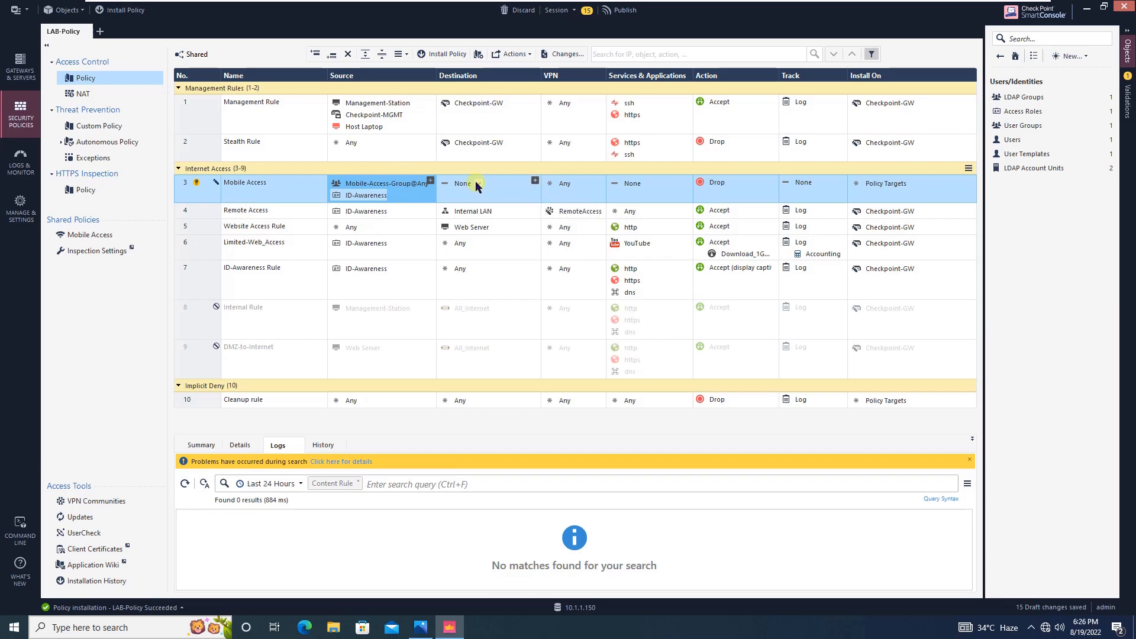
left_click(536, 180)
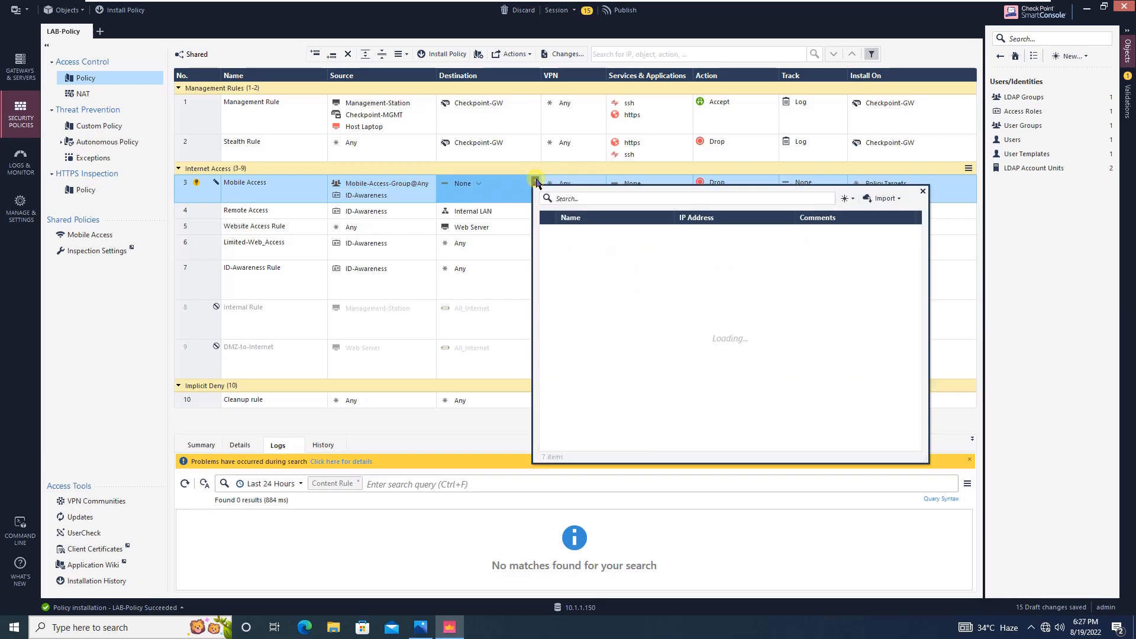
left_click(586, 195)
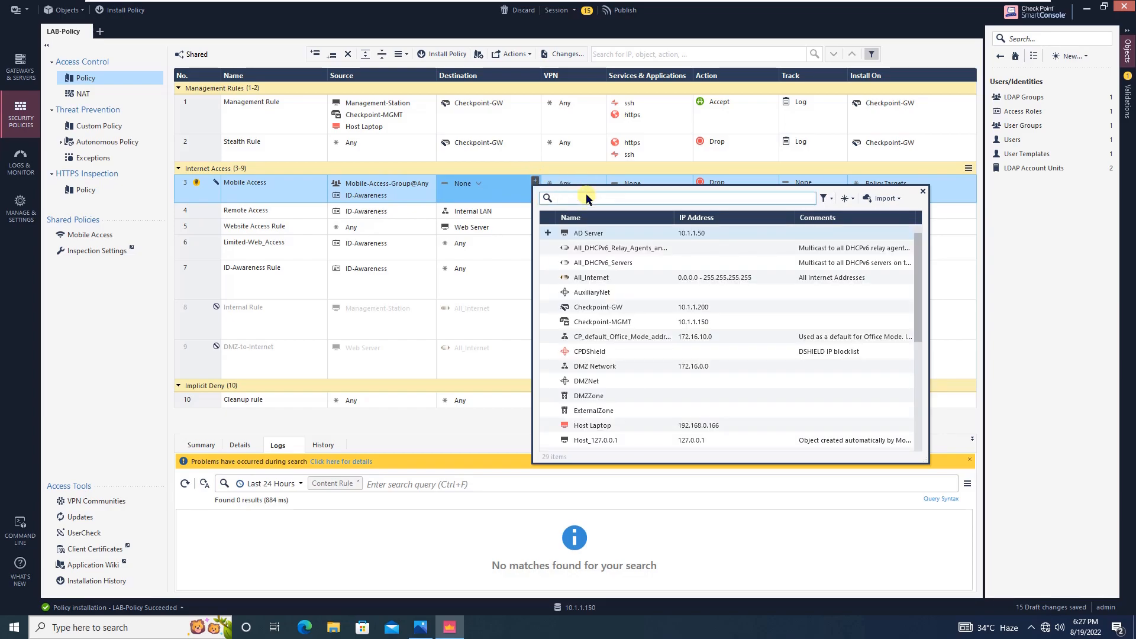
type("inter")
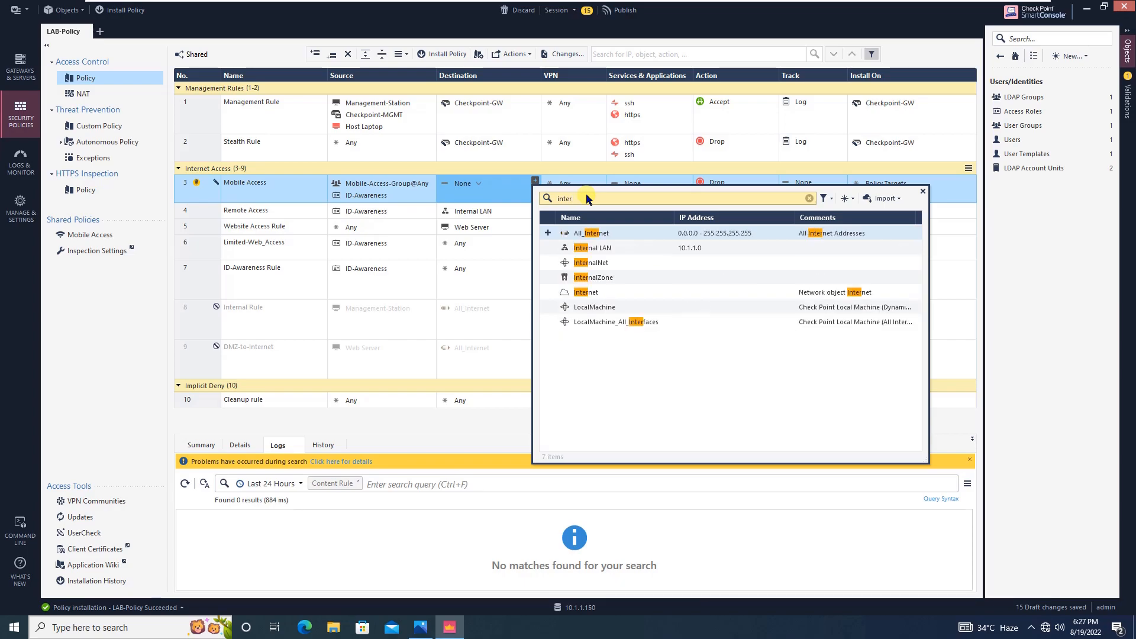
left_click(548, 248)
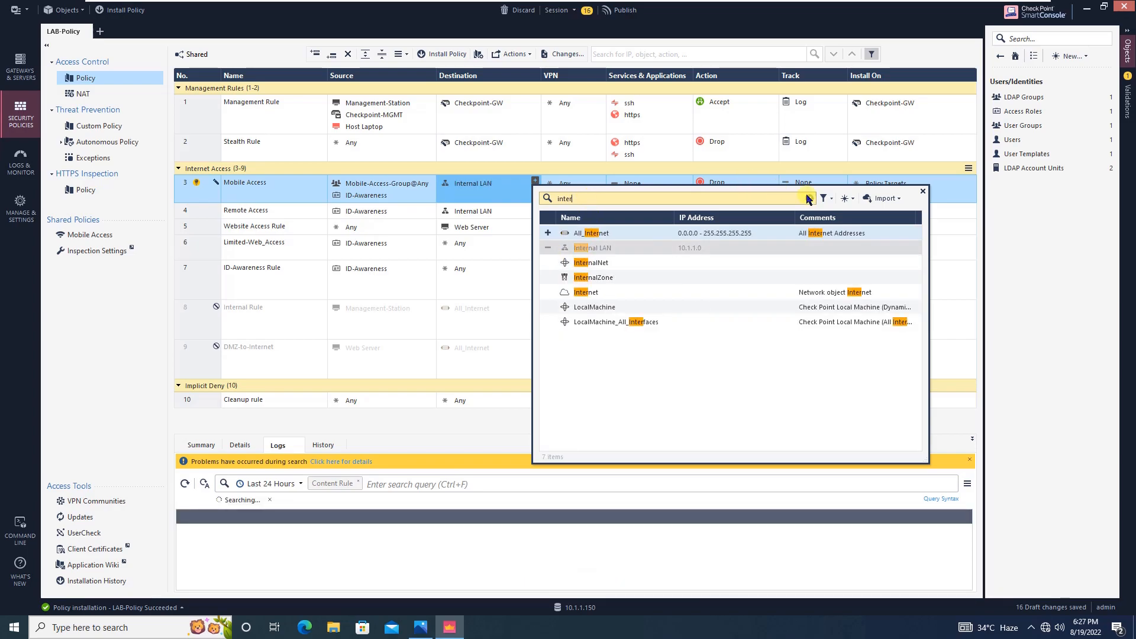
left_click(924, 192)
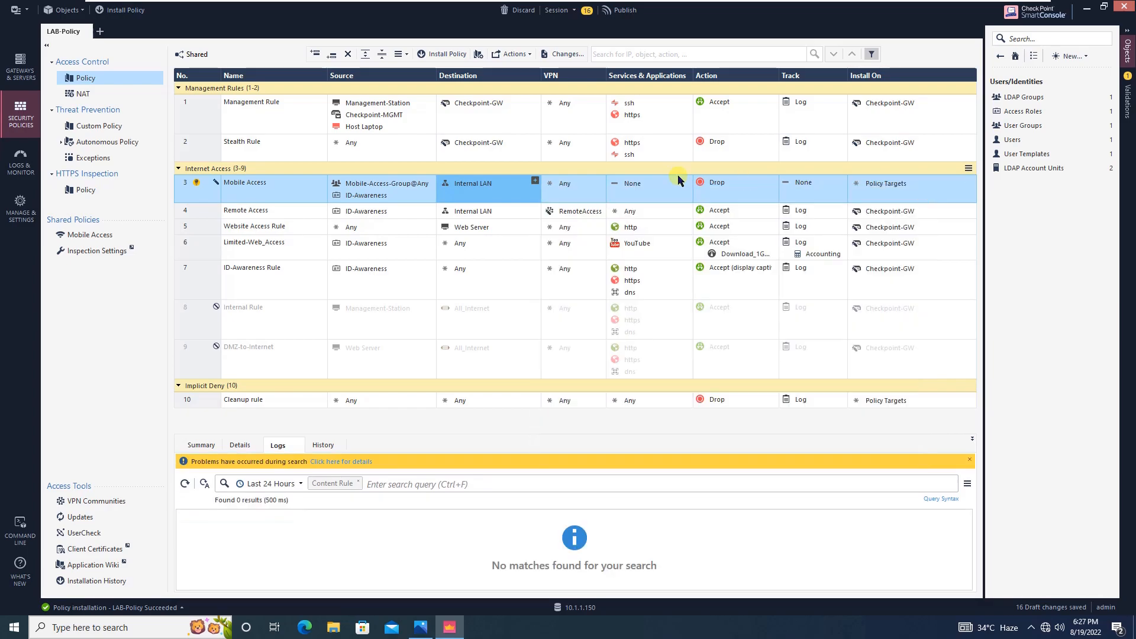
- Restrict the Mobile Access rule's VPN setting to the specific VPN community RemoteAccess
left_click(581, 188)
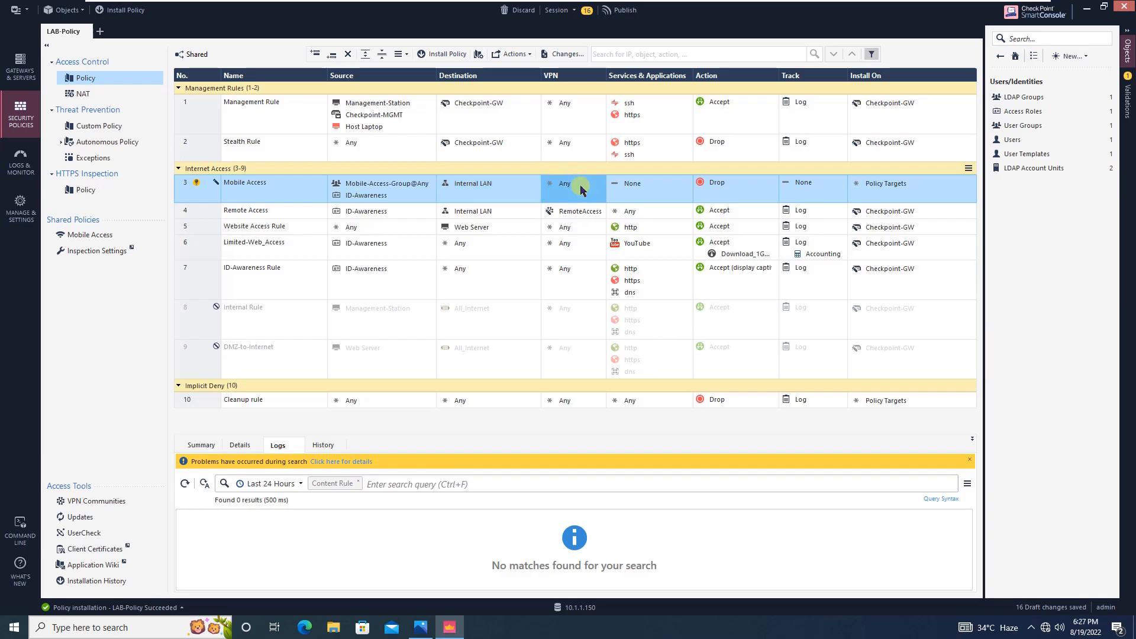
right_click(581, 188)
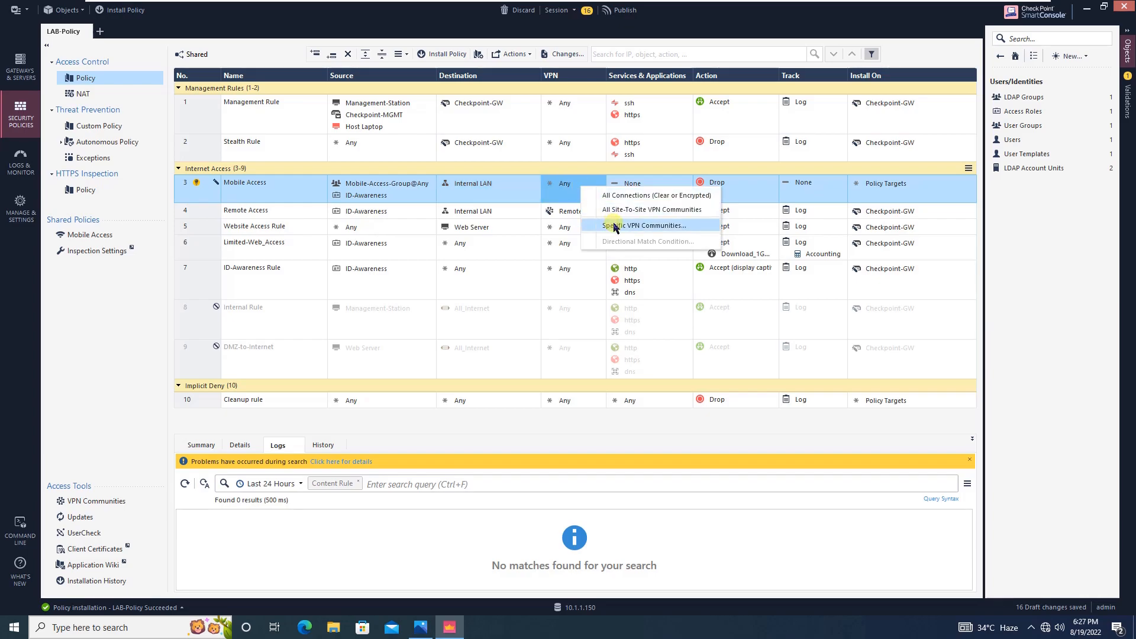
left_click(616, 225)
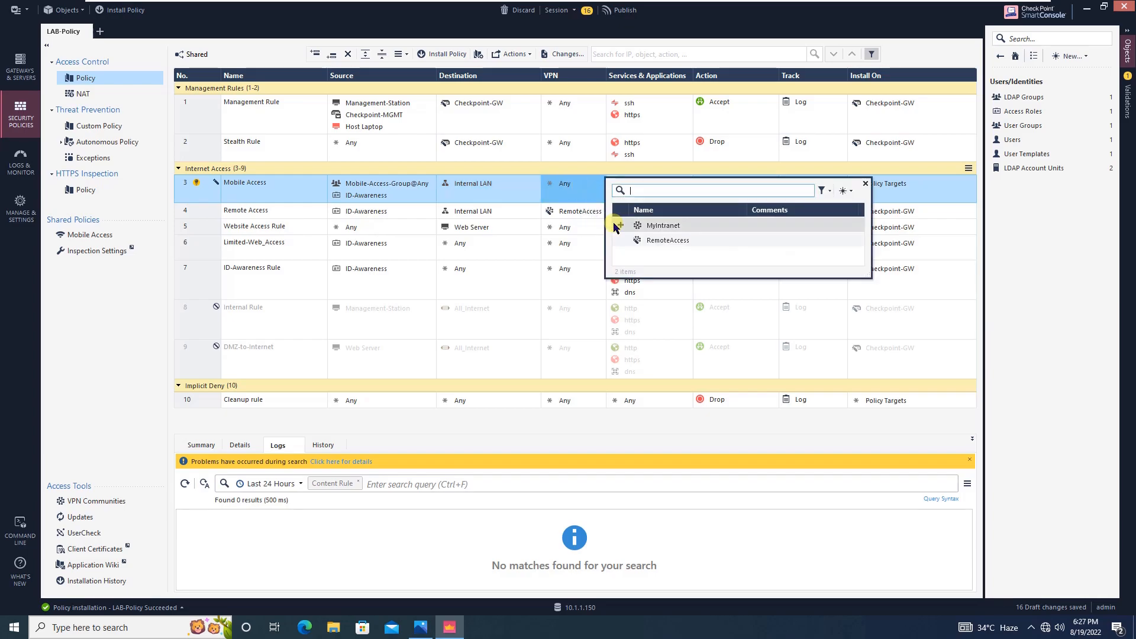
left_click(622, 240)
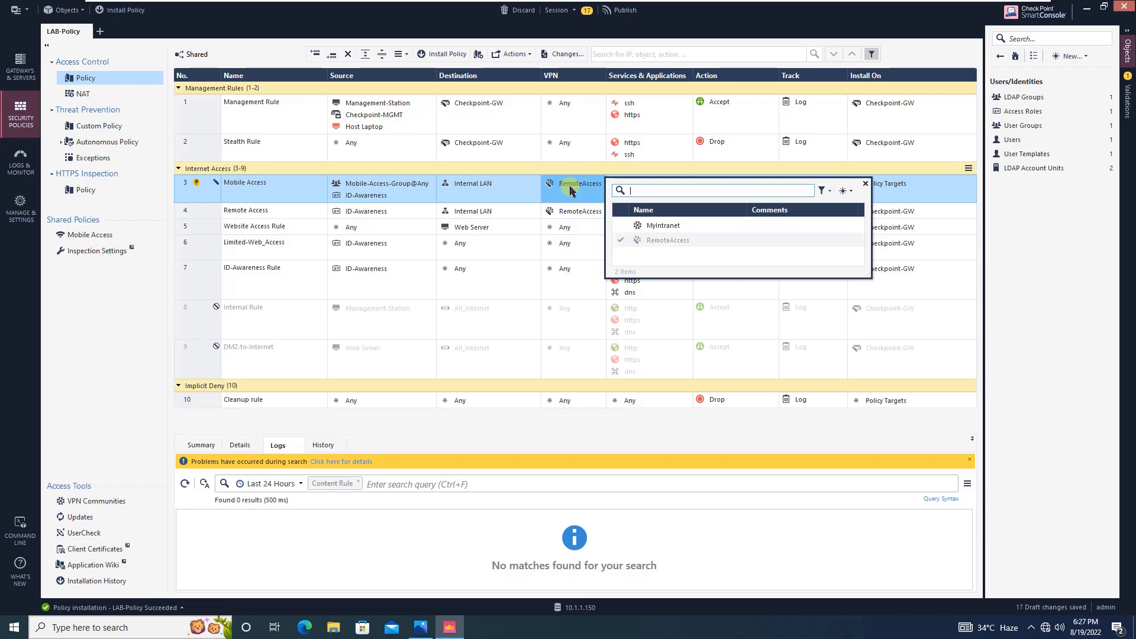
left_click(572, 190)
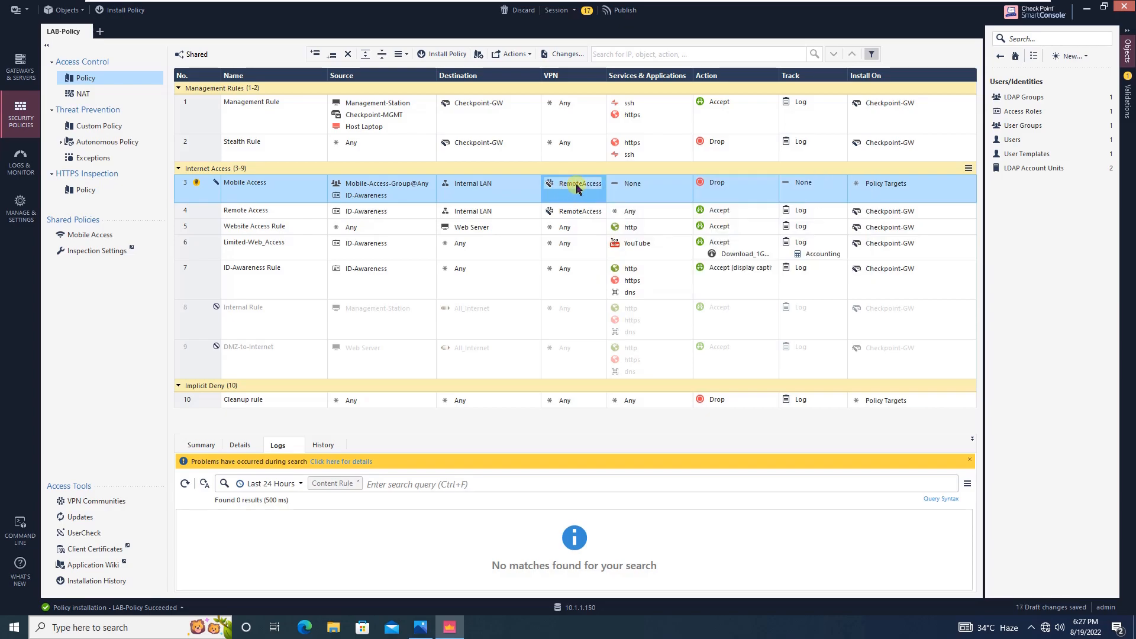
- Switch the Mobile Access rule's services and applications to Any and set its action to Accept
left_click(649, 184)
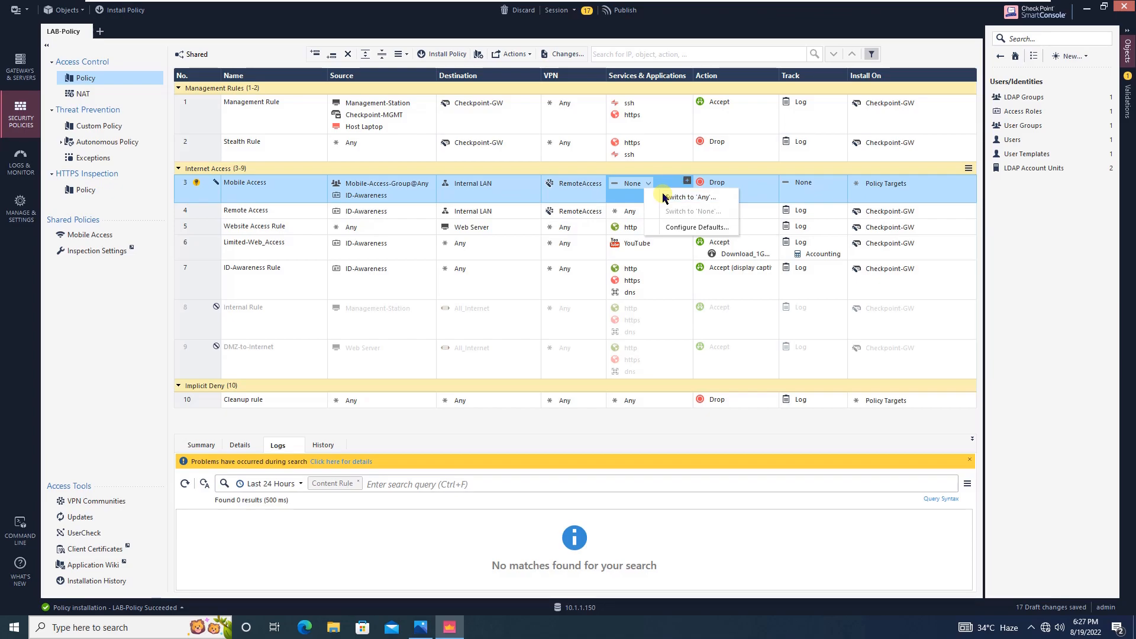
left_click(662, 197)
left_click(749, 186)
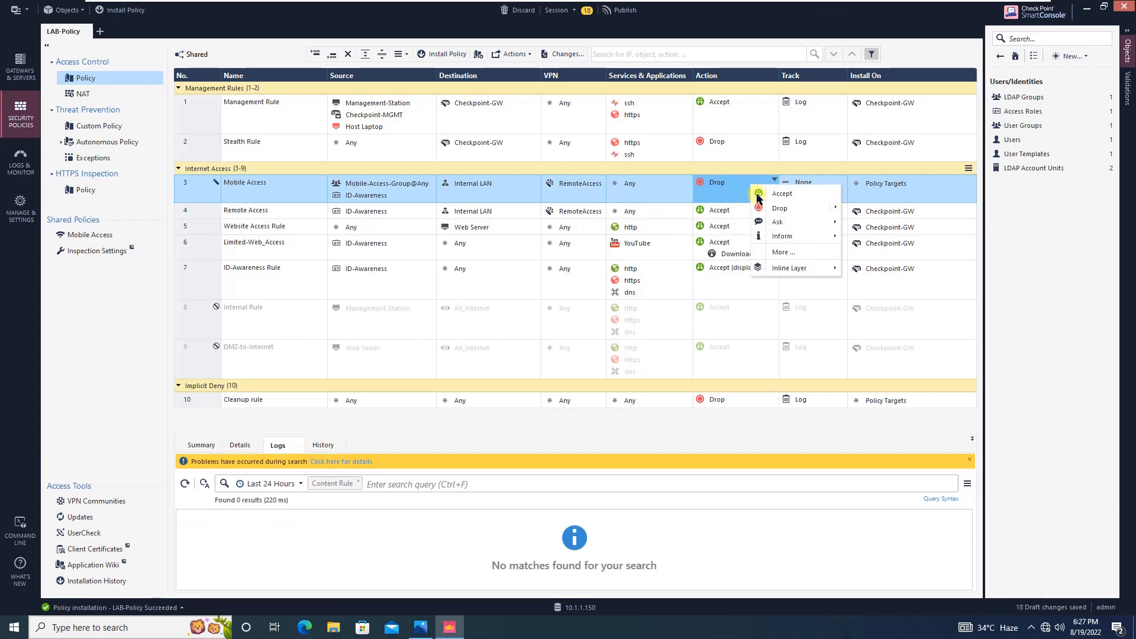
left_click(781, 194)
- Set the Mobile Access rule's tracking to Log and its installation target to Checkpoint-GW
left_click(809, 194)
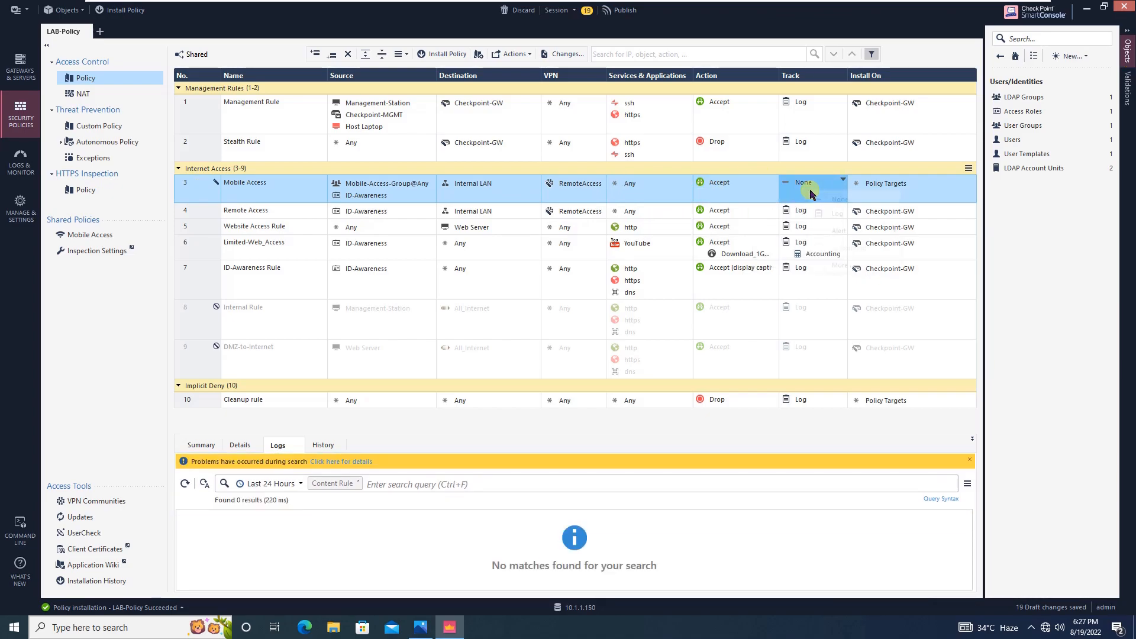
left_click(809, 194)
left_click(831, 215)
left_click(970, 180)
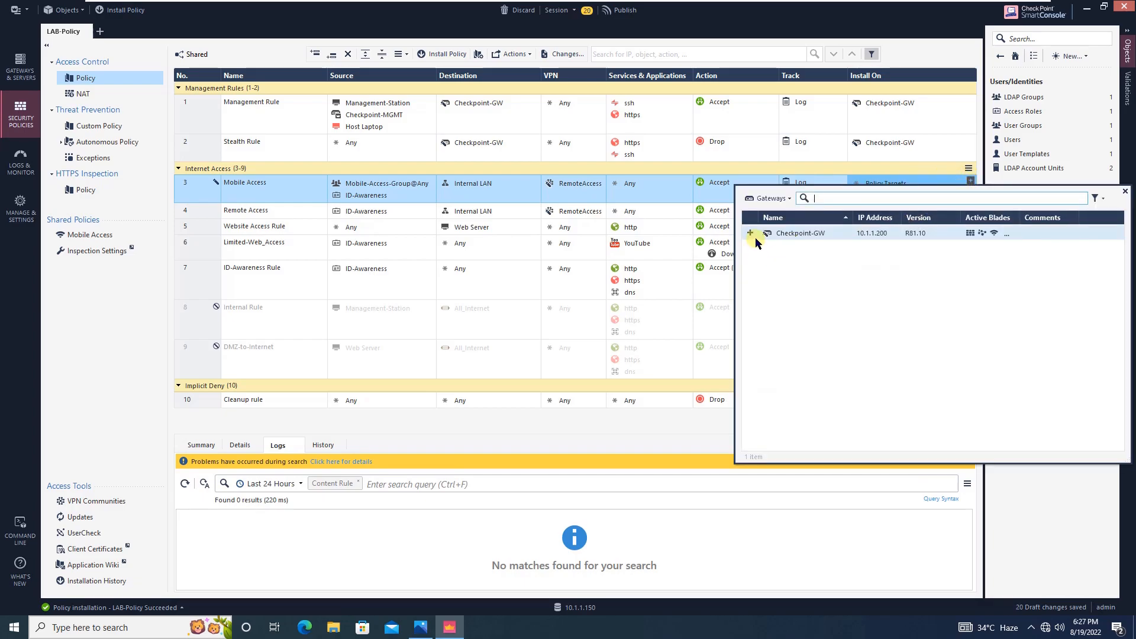
left_click(750, 233)
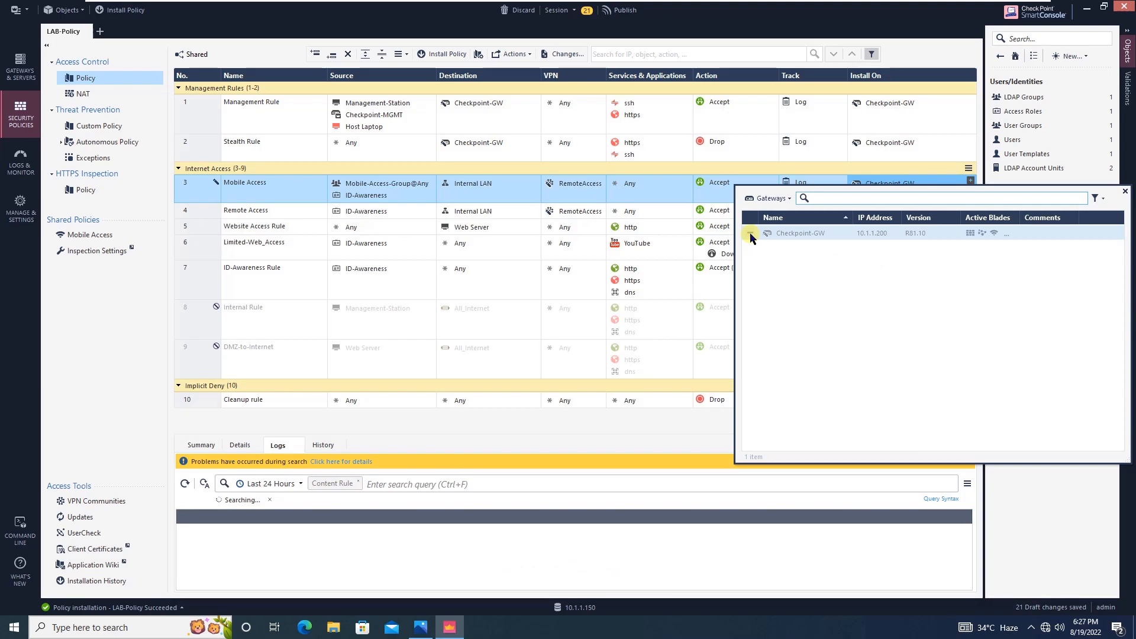
left_click(210, 184)
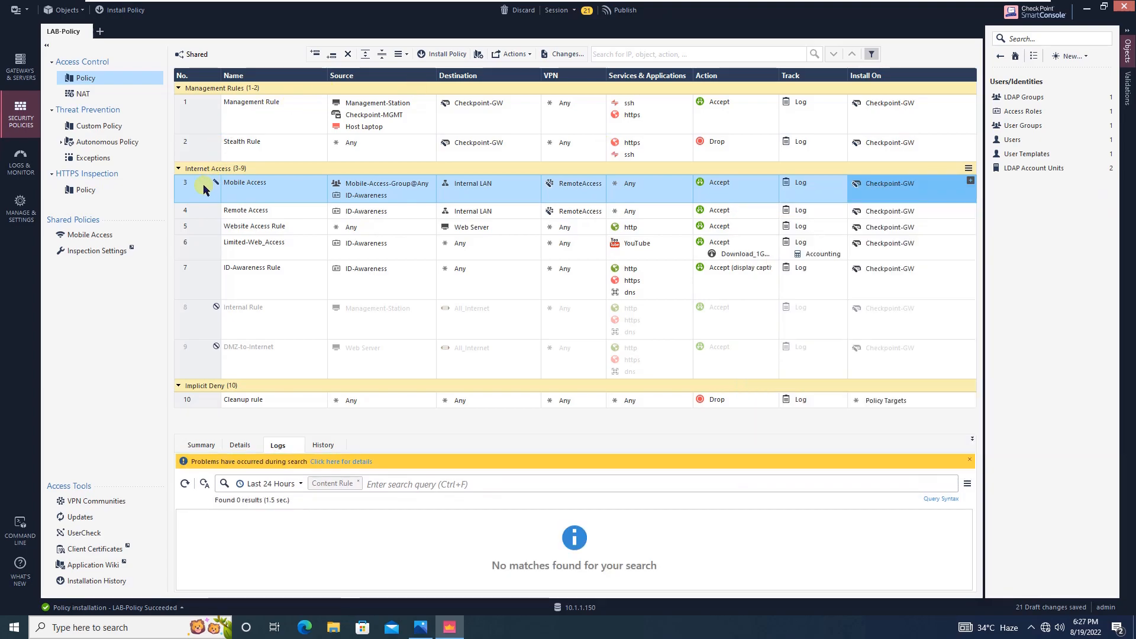
- Review the Internal LAN in the CP Lab.PNG network diagram, and return to the policy in SmartConsole
left_click(424, 623)
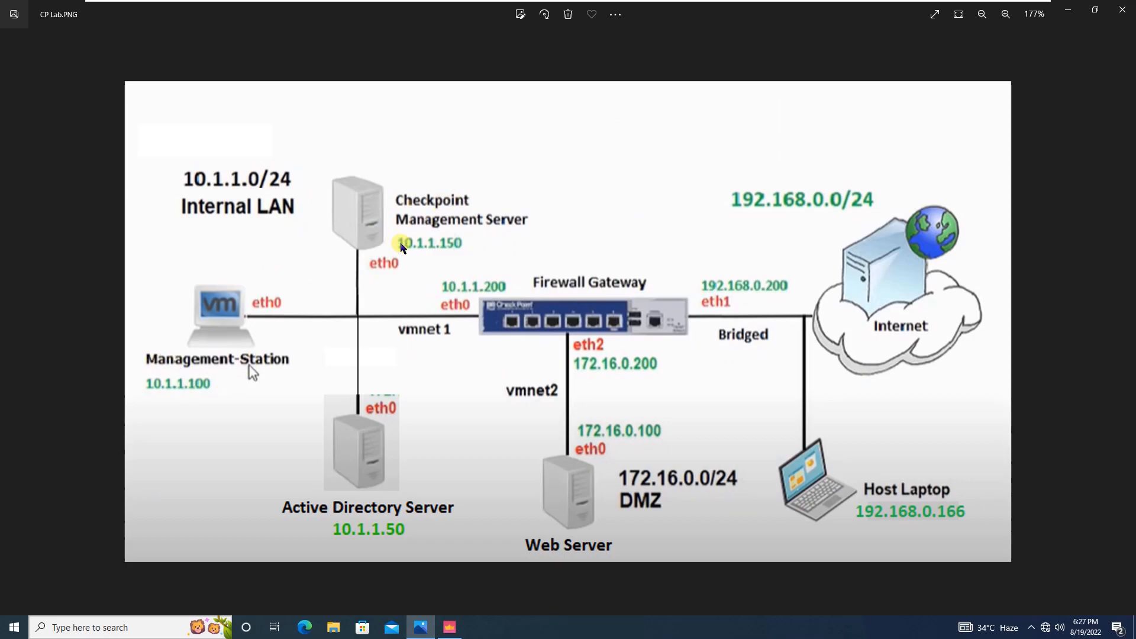
left_click(1068, 10)
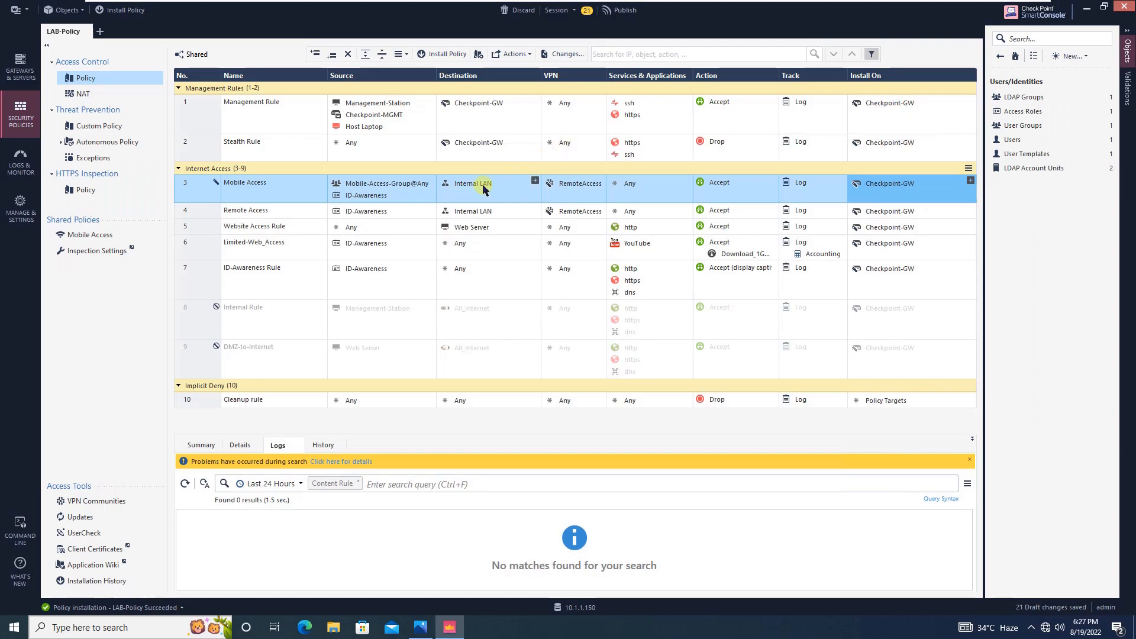
mouse_move(484, 189)
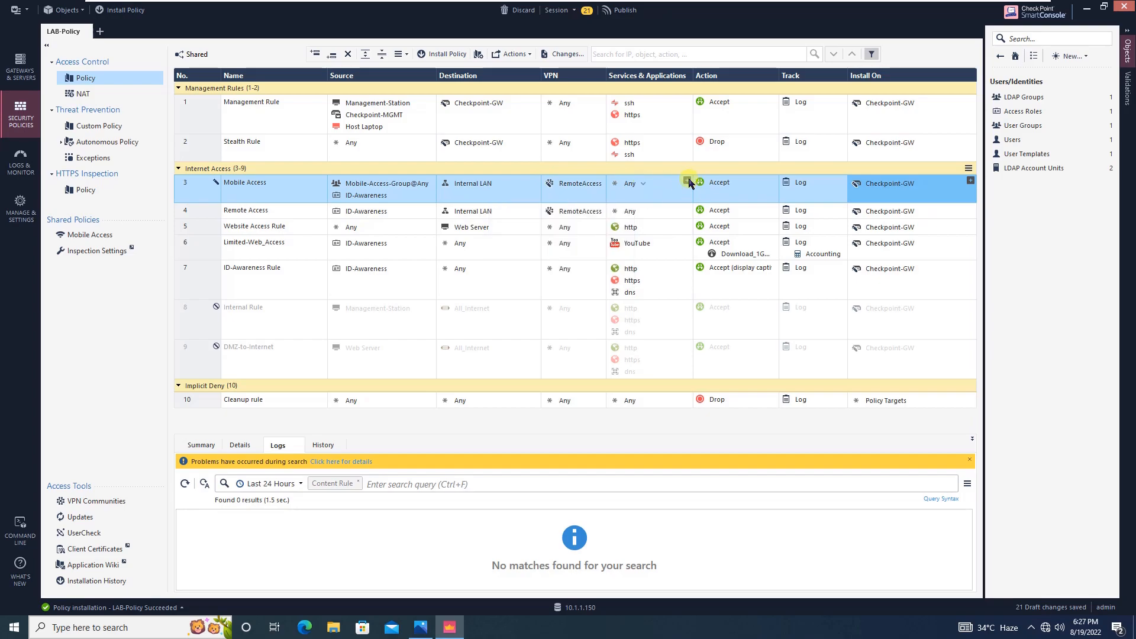
- Search the services available for the Mobile Access rule for "rdp" without adding any of them
left_click(687, 182)
left_click(687, 181)
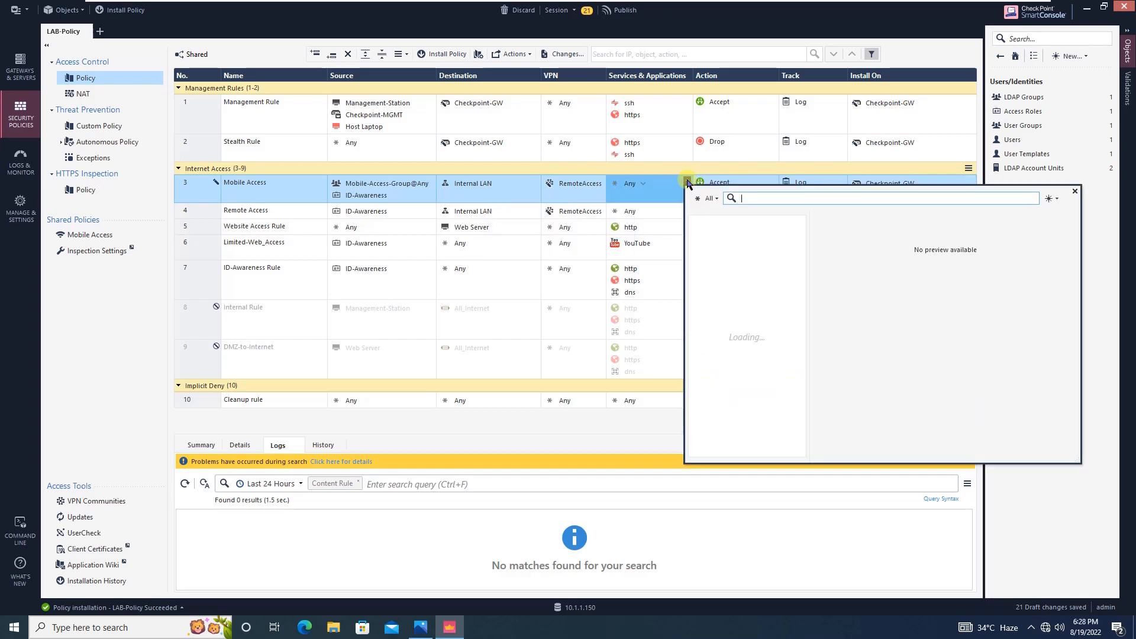
type("rdp")
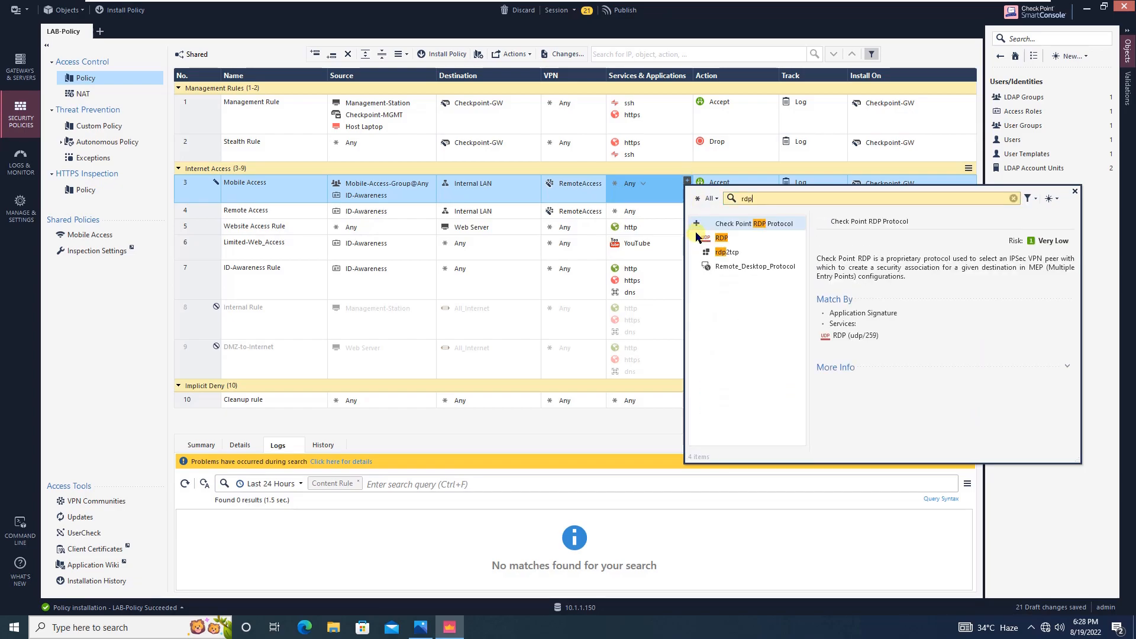
left_click(1073, 191)
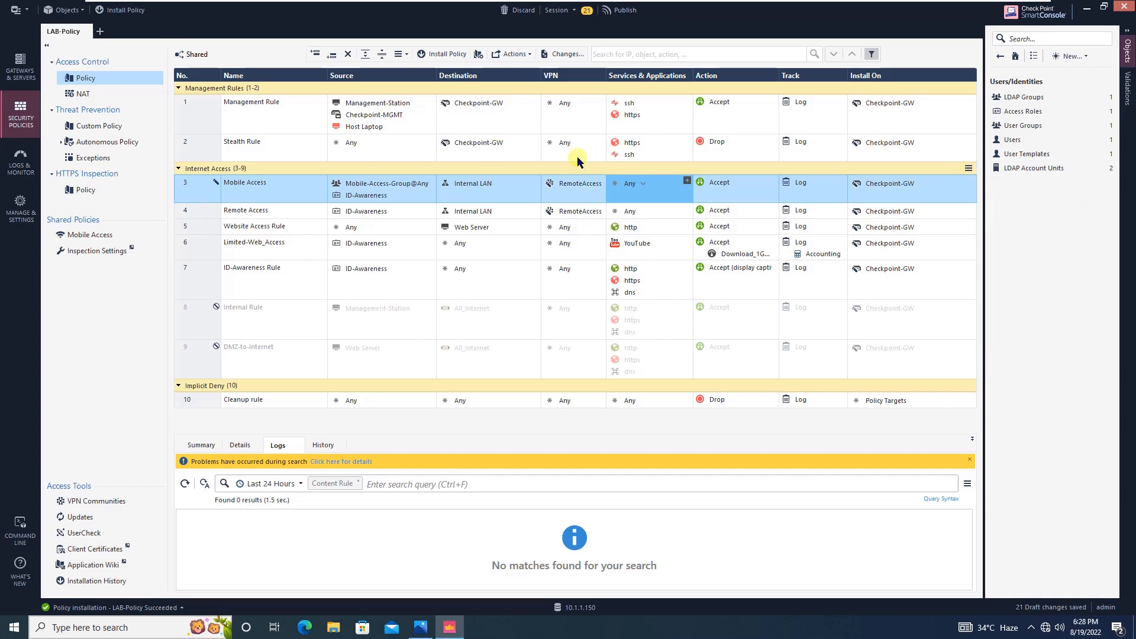
- Publish the draft changes and install the LAB-Policy
left_click(142, 13)
left_click(644, 381)
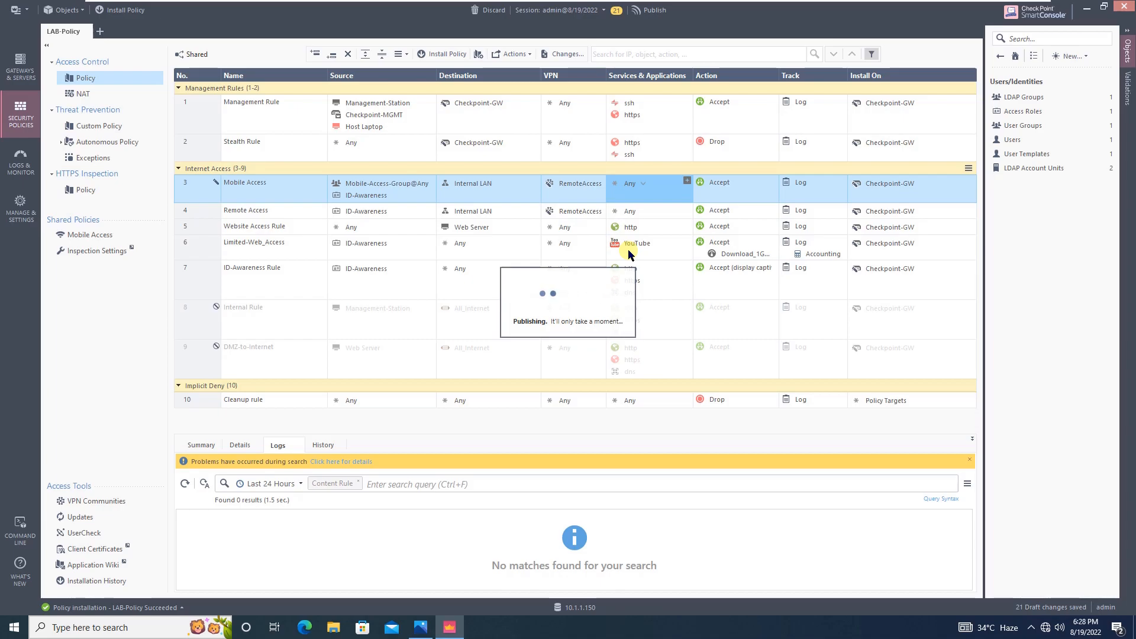
mouse_move(695, 4)
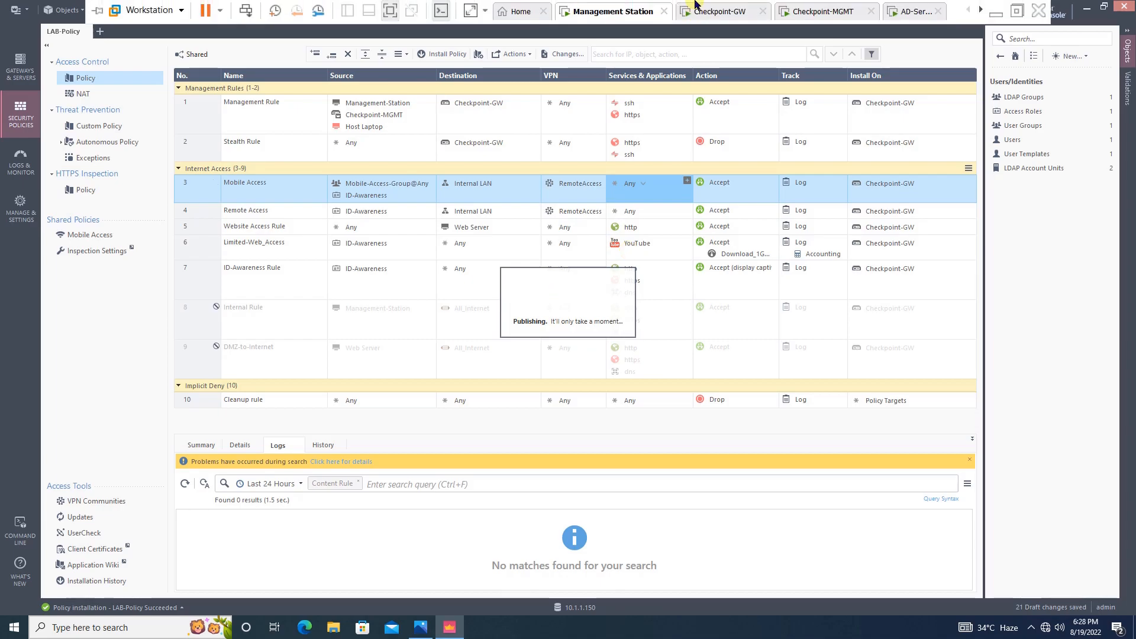
left_click(385, 12)
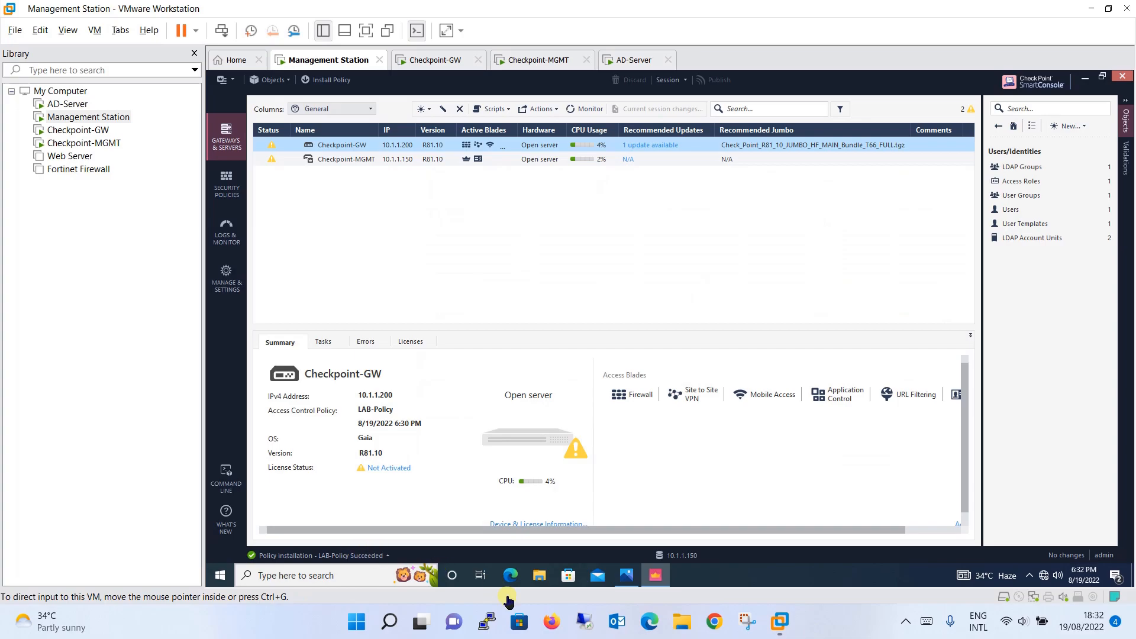
left_click(551, 621)
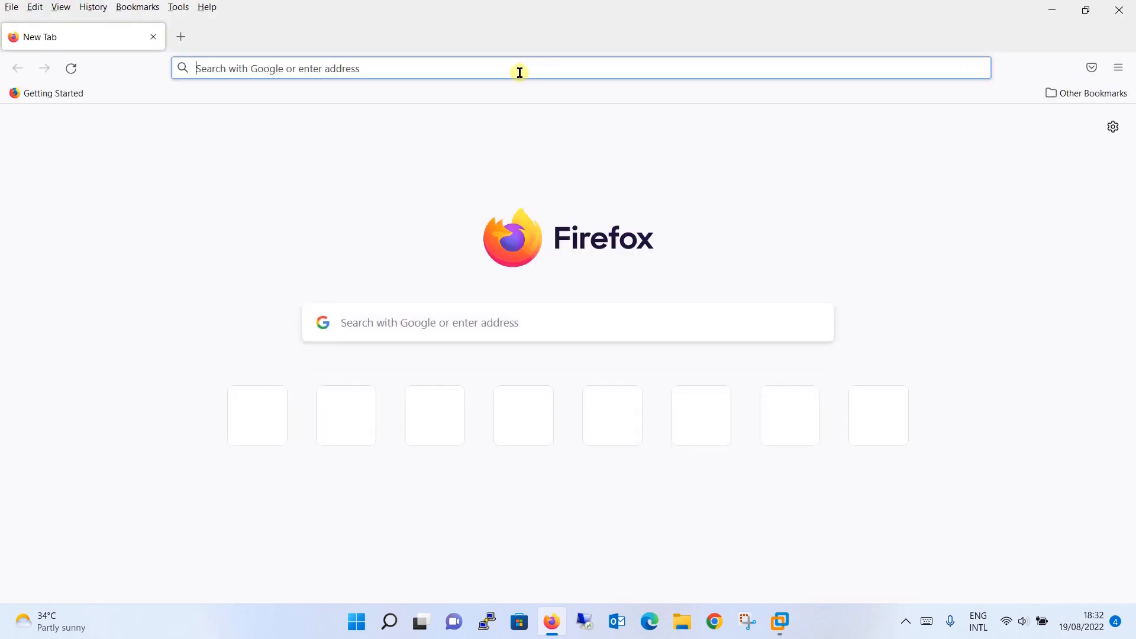
left_click(780, 621)
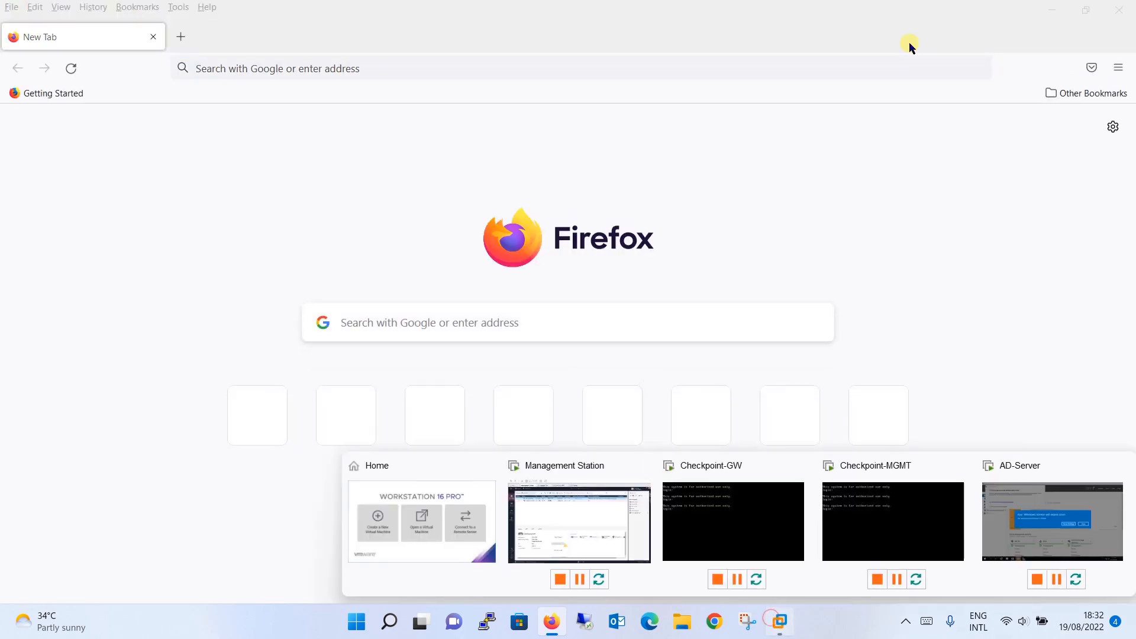
left_click(574, 197)
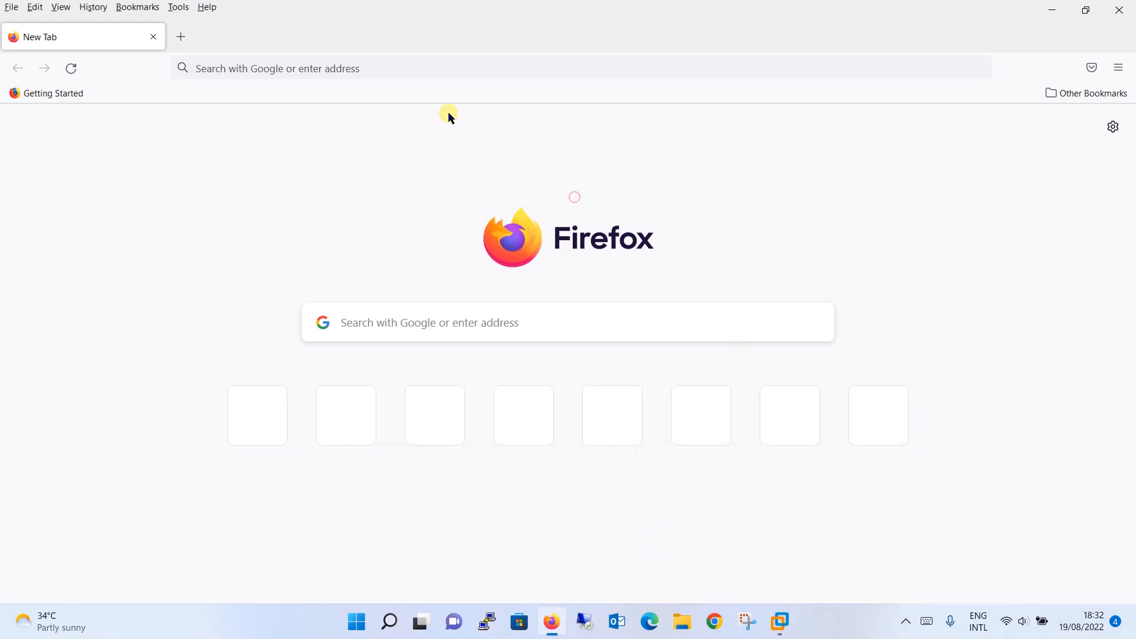
left_click(425, 62)
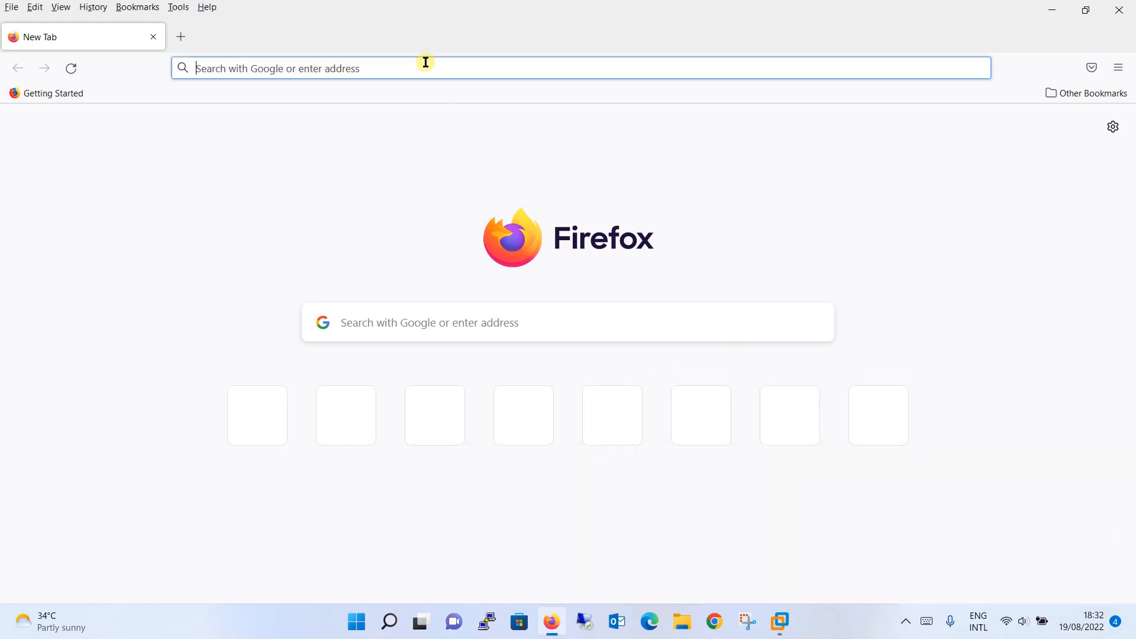
type("https://192.168.0.200/sslvpn")
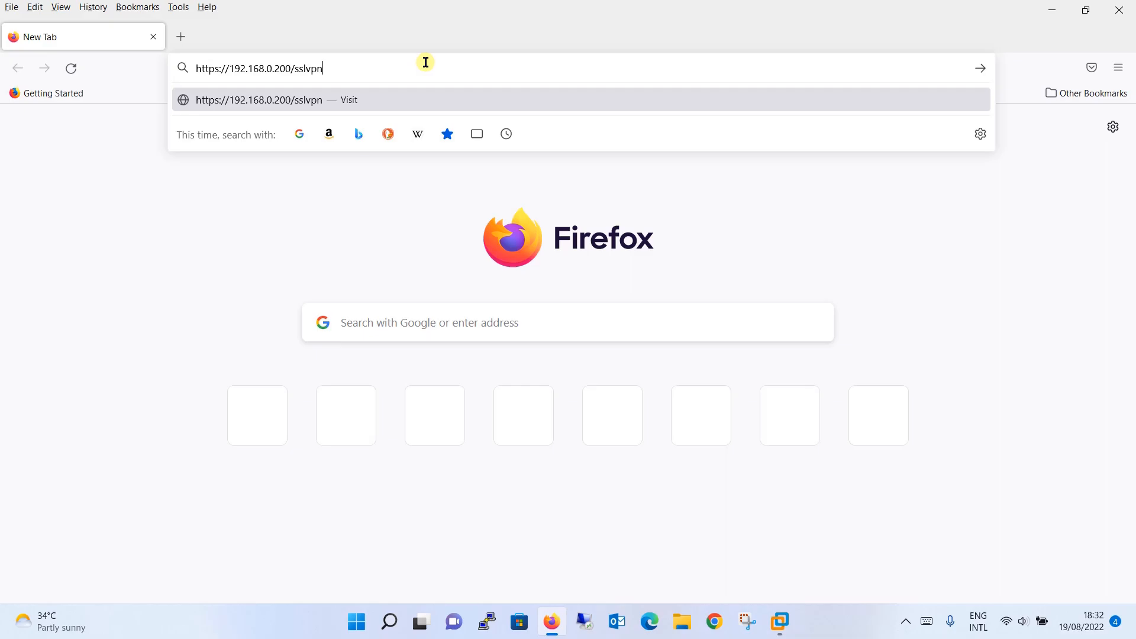
key("Return")
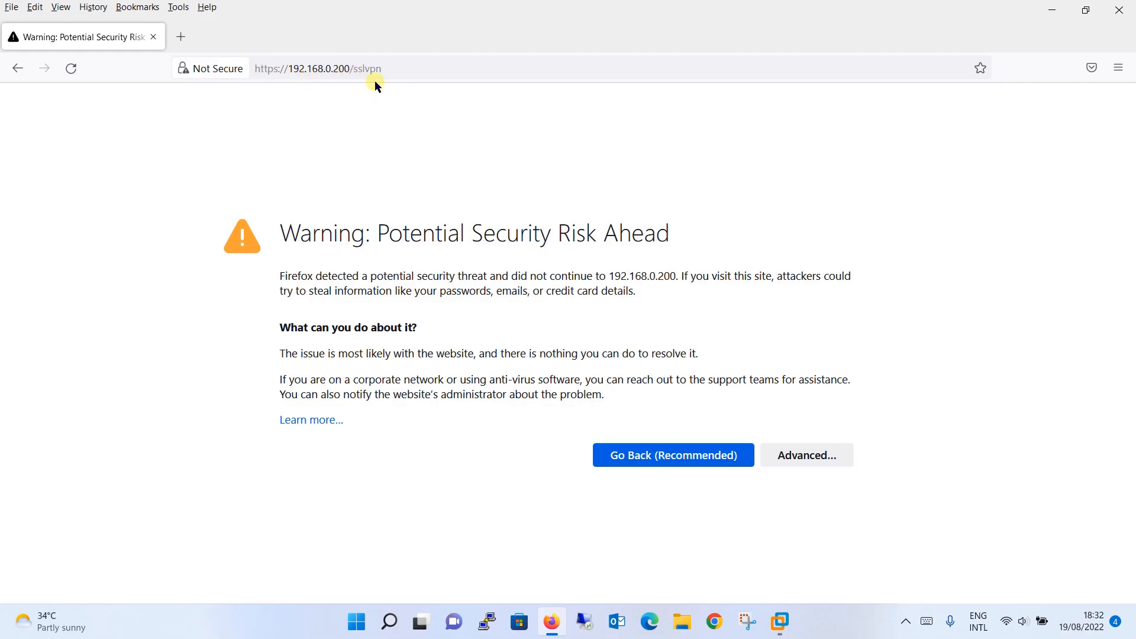
- Accept the certificate risk for 192.168.0.200 and continue to the Check Point Mobile sign-in page
left_click(790, 450)
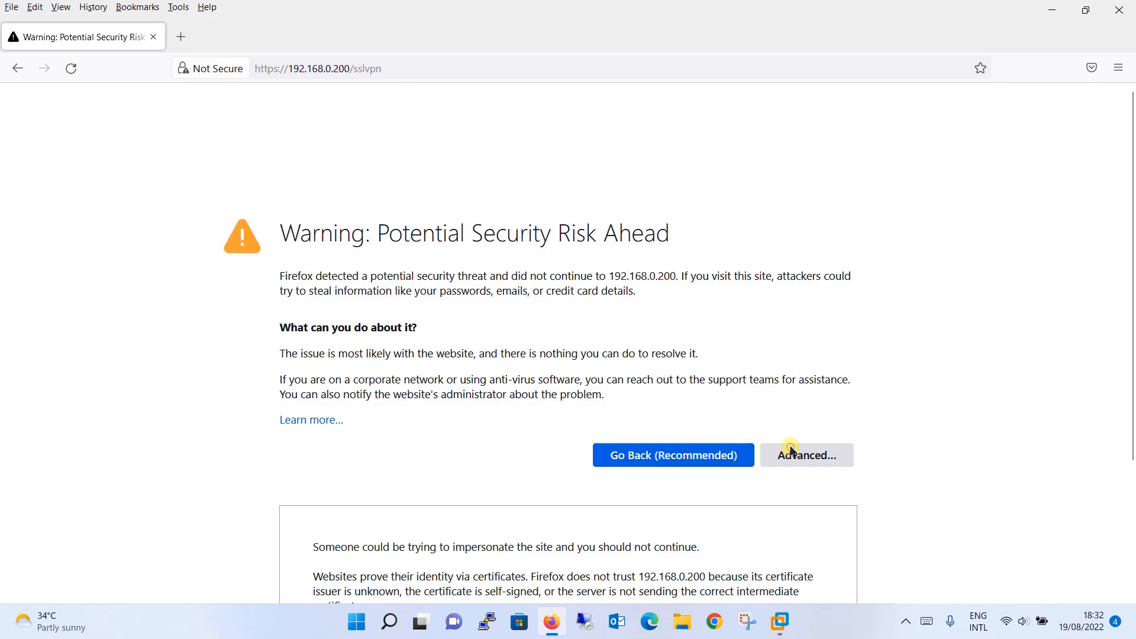
scroll(791, 451, "down", 2)
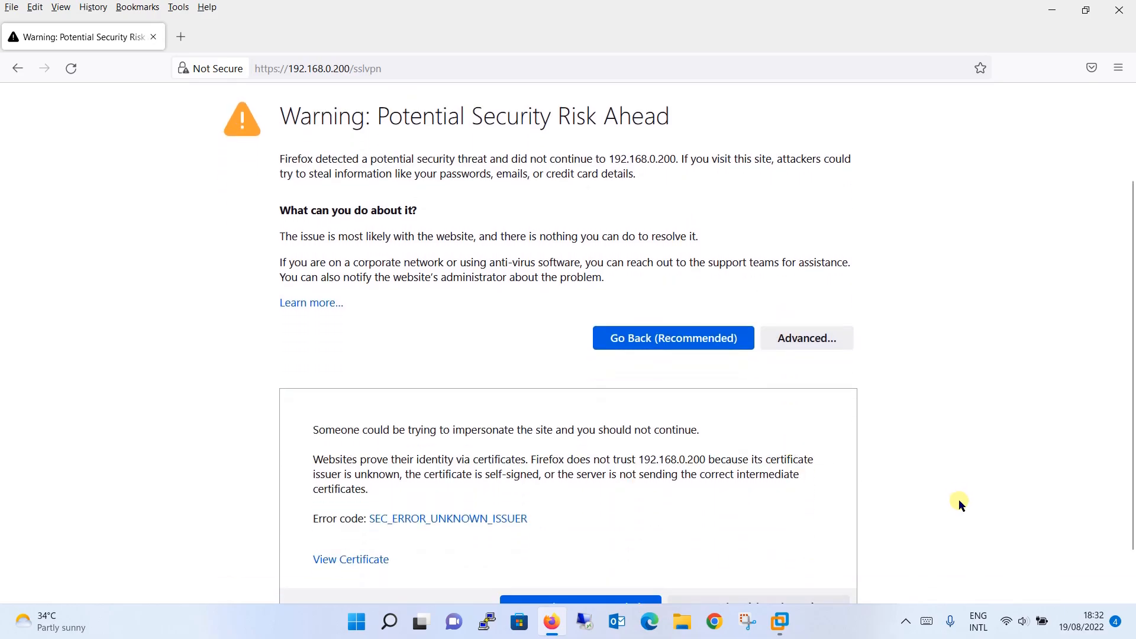
left_click(825, 603)
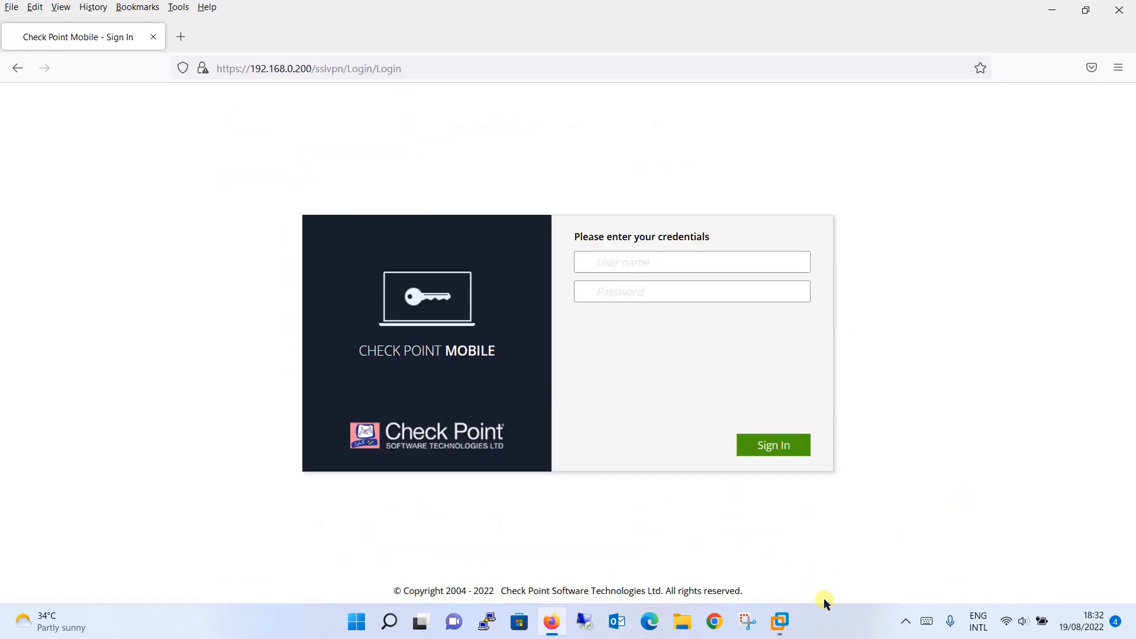
- Sign in to the Check Point Mobile portal as it_admin with the account password
left_click(719, 262)
type("it_admin")
key("Tab")
type("••••")
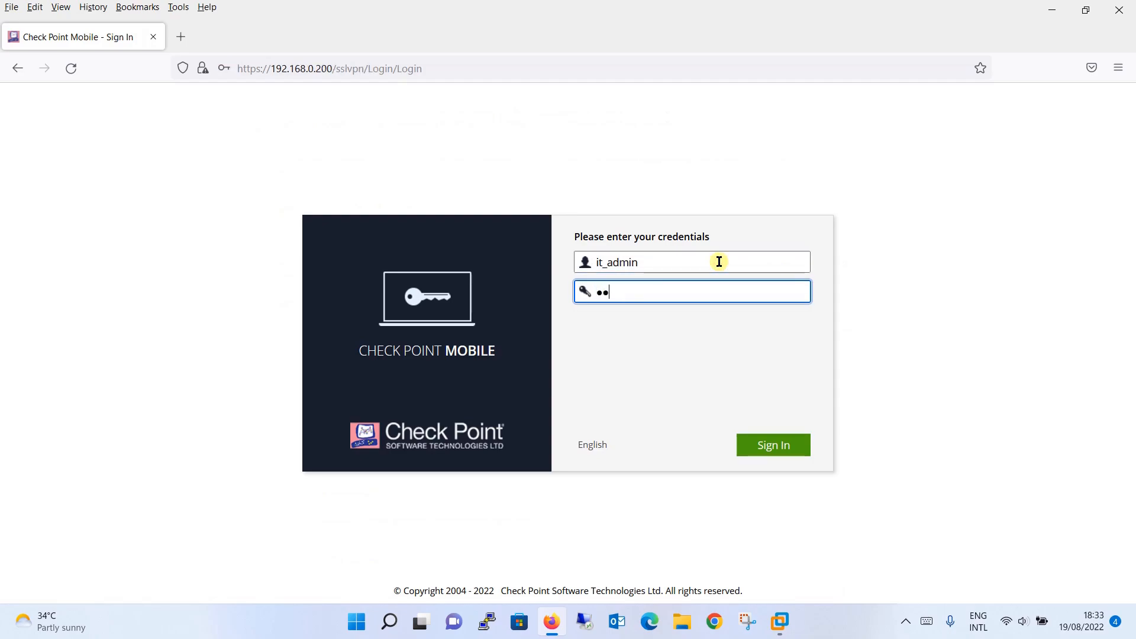
type("••••")
key("Return")
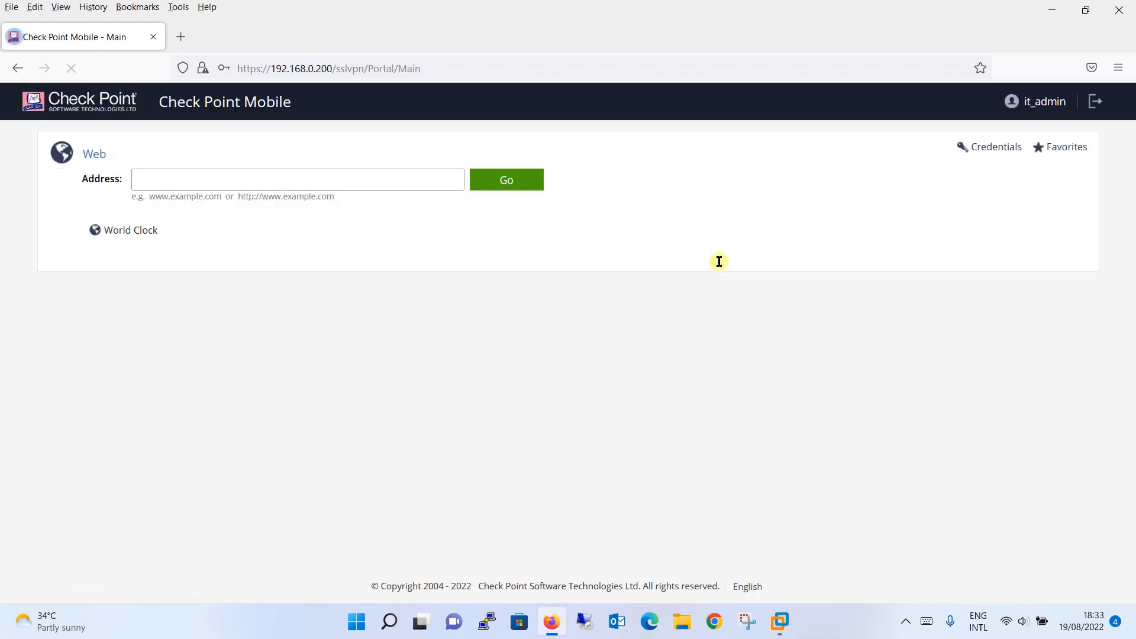